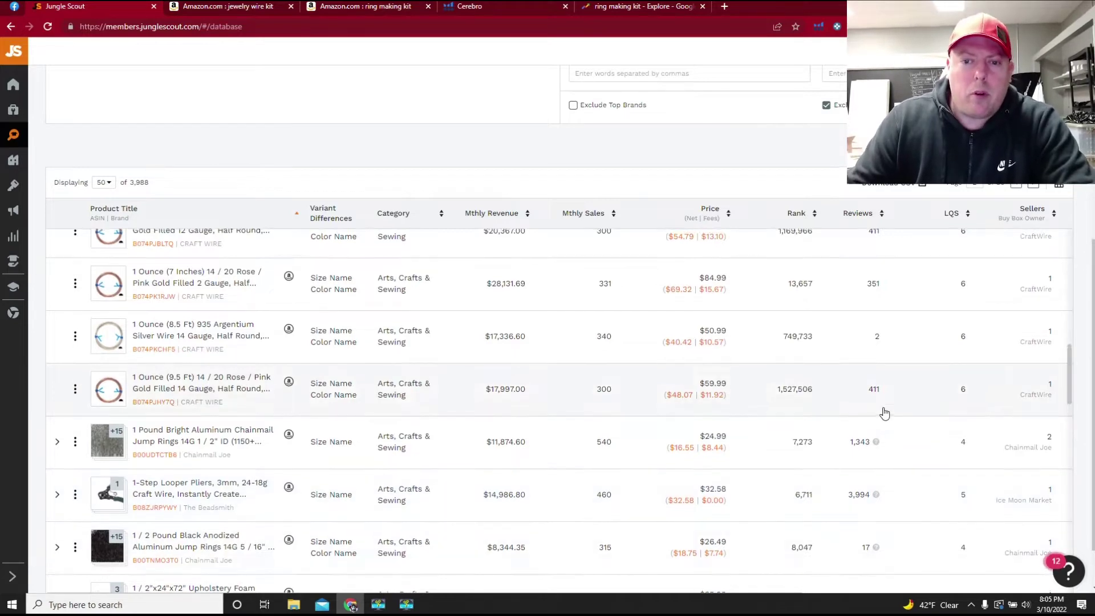
- Review the product database filters and go back to the first page of results
{"action": "scroll", "coordinate": [838, 403], "scroll_direction": "up", "scroll_amount": 8}
{"action": "scroll", "coordinate": [747, 394], "scroll_direction": "up", "scroll_amount": 5}
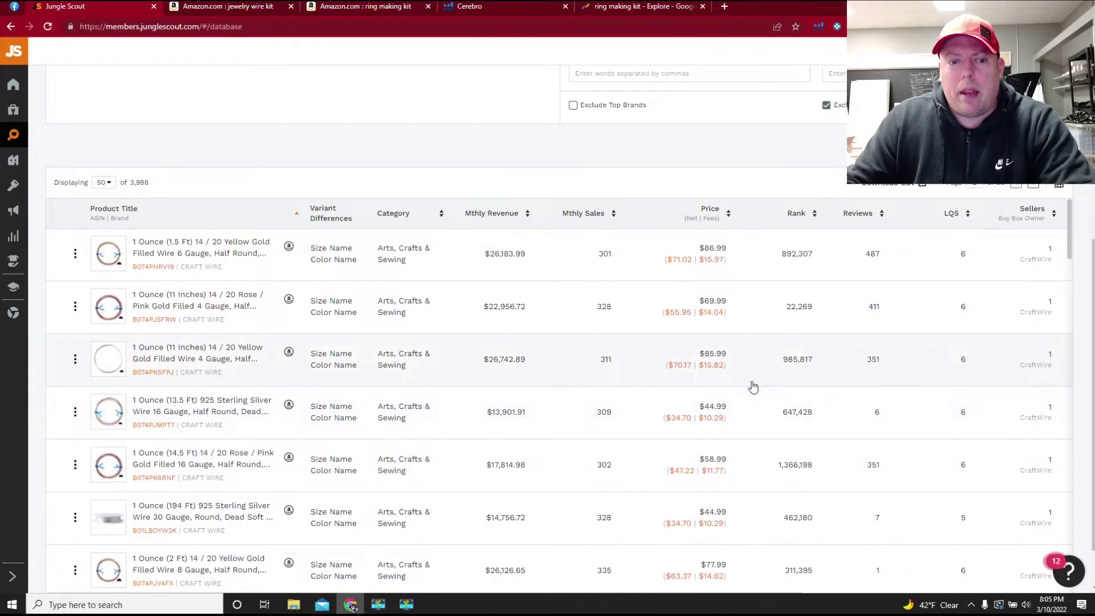
{"action": "scroll", "coordinate": [847, 230], "scroll_direction": "up", "scroll_amount": 5}
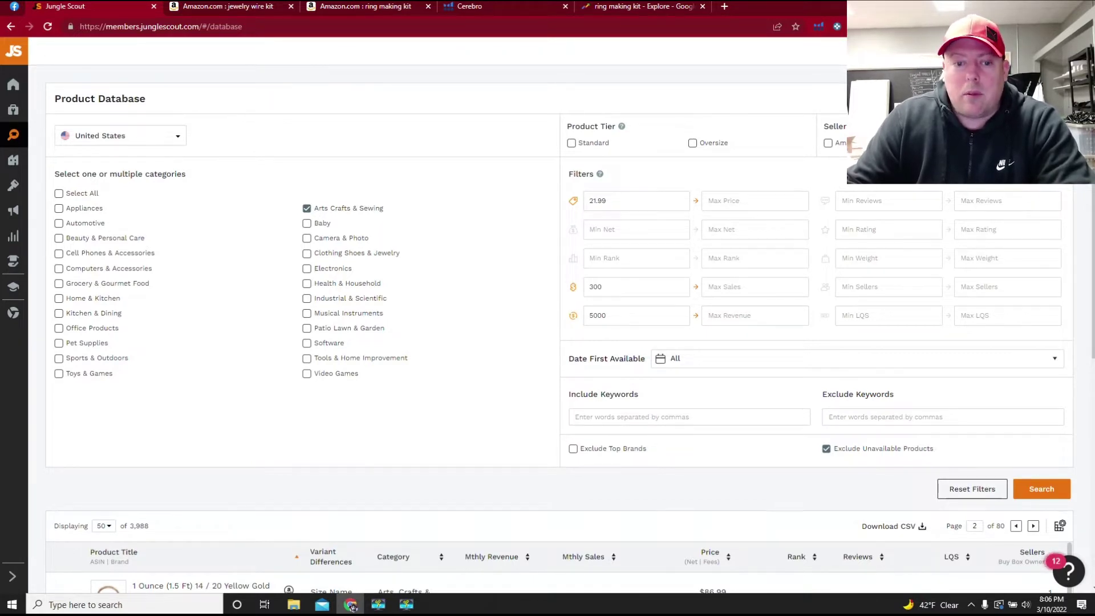
{"action": "scroll", "coordinate": [1088, 222], "scroll_direction": "down", "scroll_amount": 2}
{"action": "scroll", "coordinate": [1087, 223], "scroll_direction": "down", "scroll_amount": 2}
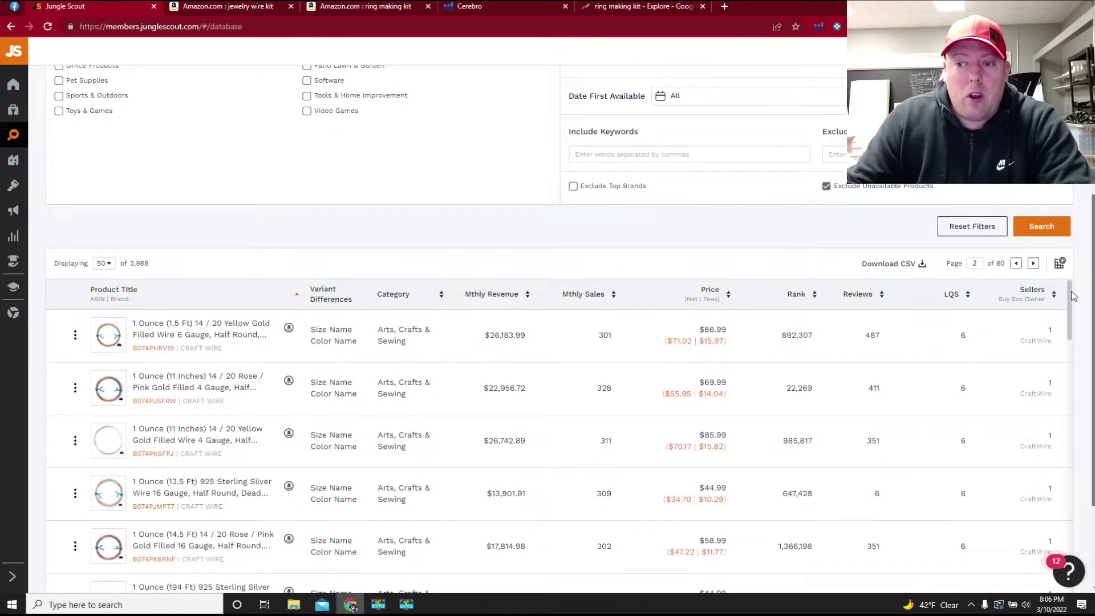
{"action": "left_click", "coordinate": [1023, 264]}
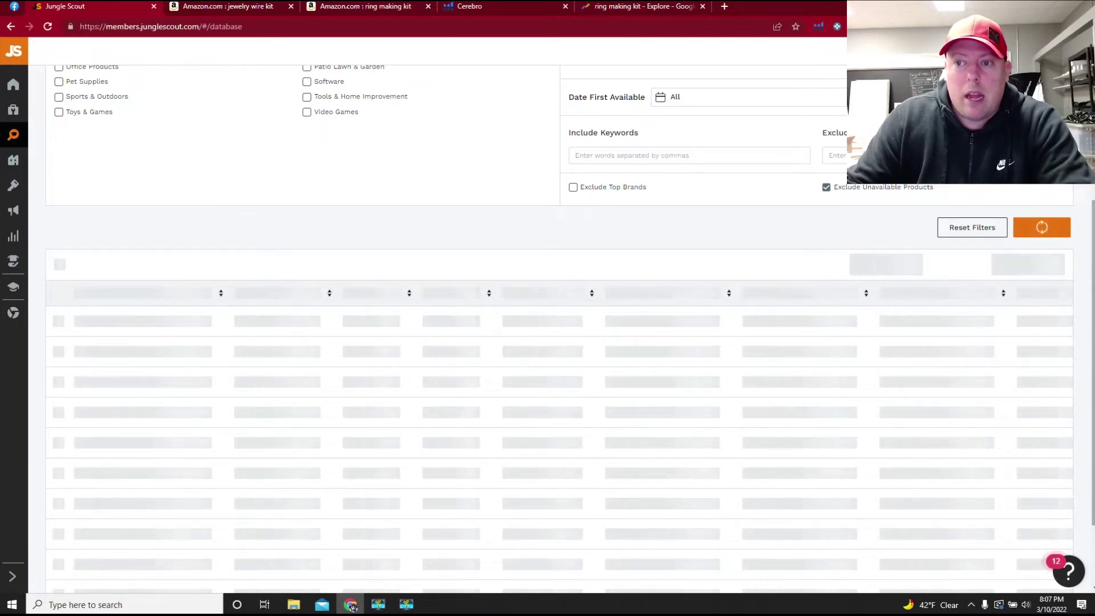
- Examine the first page of Arts, Crafts & Sewing products for their revenue, sales, price, rank and reviews
{"action": "scroll", "coordinate": [666, 110], "scroll_direction": "down", "scroll_amount": 1}
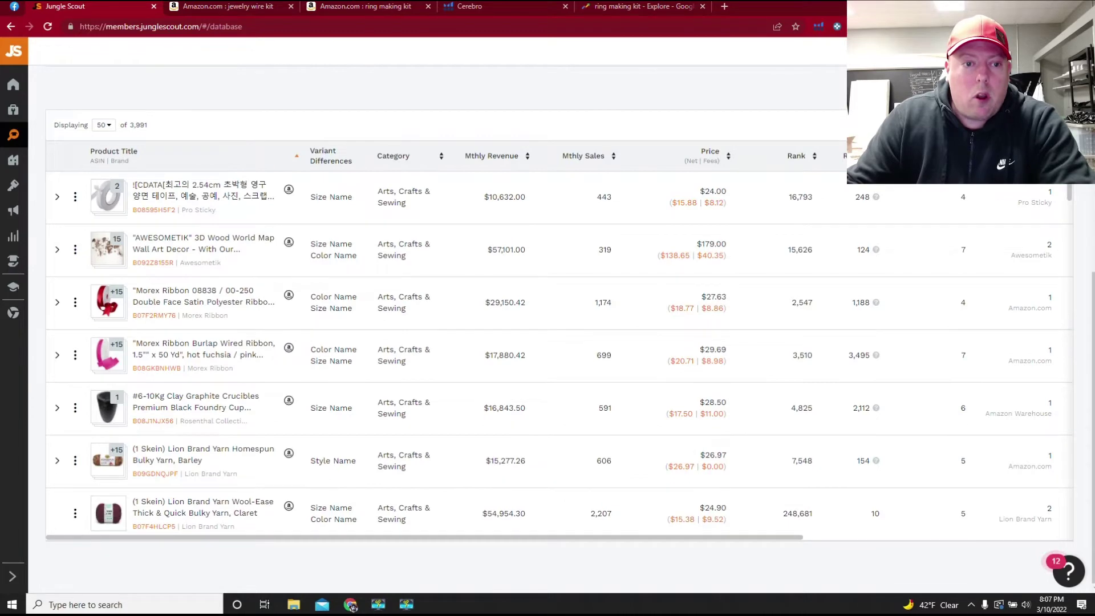
{"action": "scroll", "coordinate": [917, 337], "scroll_direction": "down", "scroll_amount": 1}
{"action": "scroll", "coordinate": [916, 336], "scroll_direction": "down", "scroll_amount": 2}
{"action": "scroll", "coordinate": [916, 339], "scroll_direction": "up", "scroll_amount": 1}
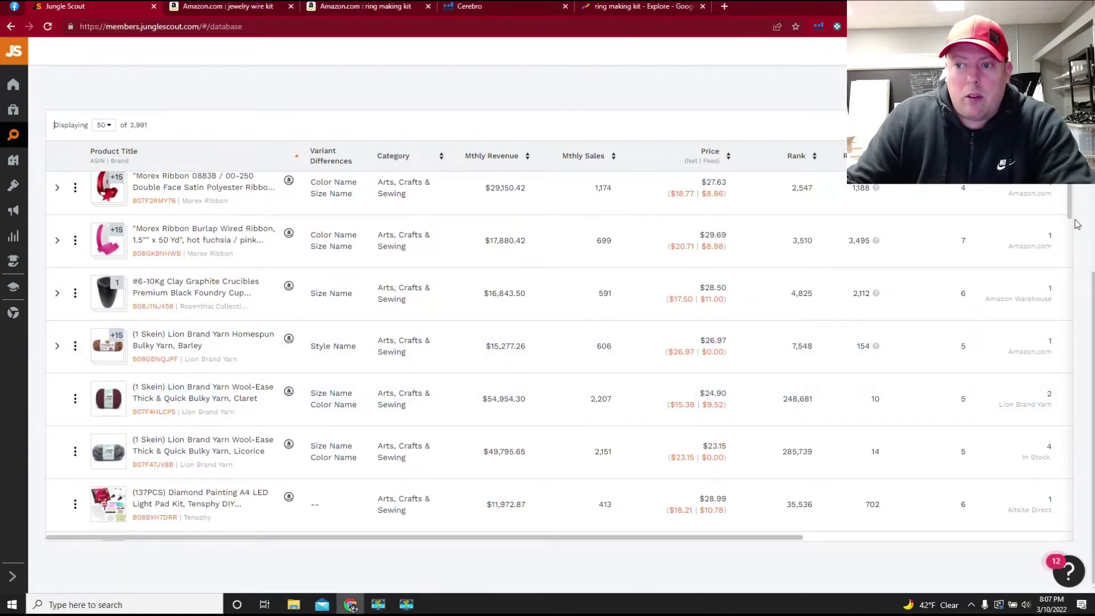
{"action": "left_click_drag", "start_coordinate": [1070, 198], "coordinate": [1059, 238]}
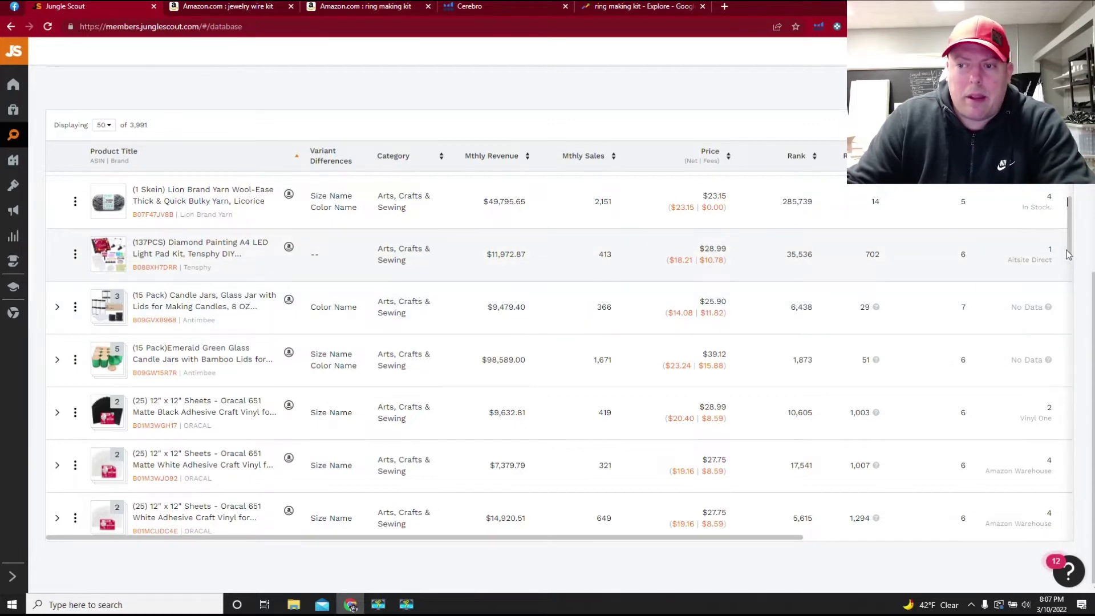
{"action": "left_click_drag", "start_coordinate": [1067, 237], "coordinate": [1070, 251]}
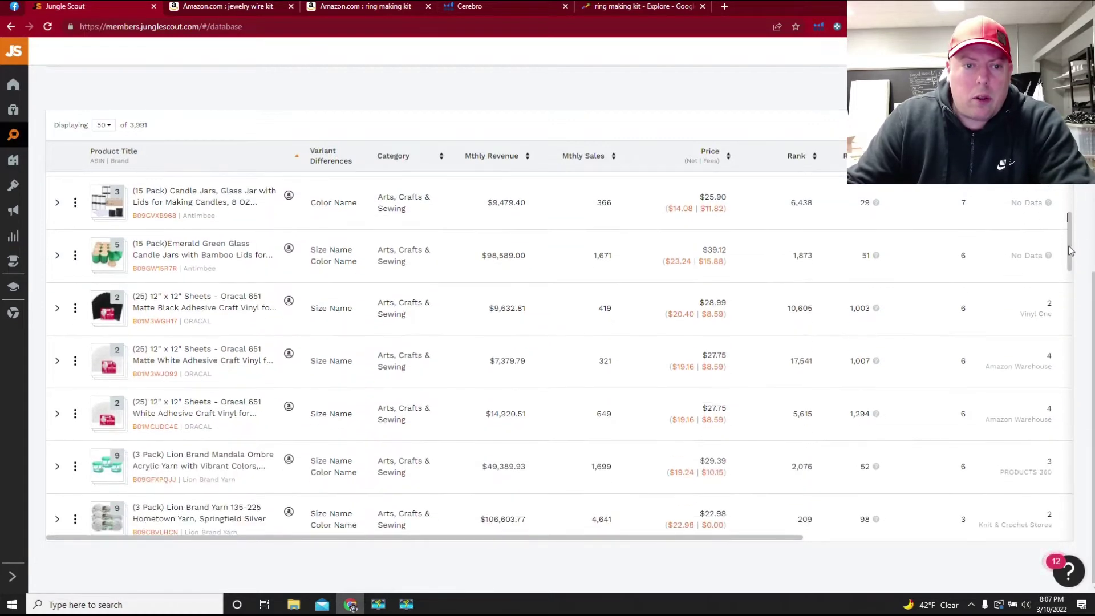
{"action": "left_click_drag", "start_coordinate": [1070, 251], "coordinate": [1068, 255]}
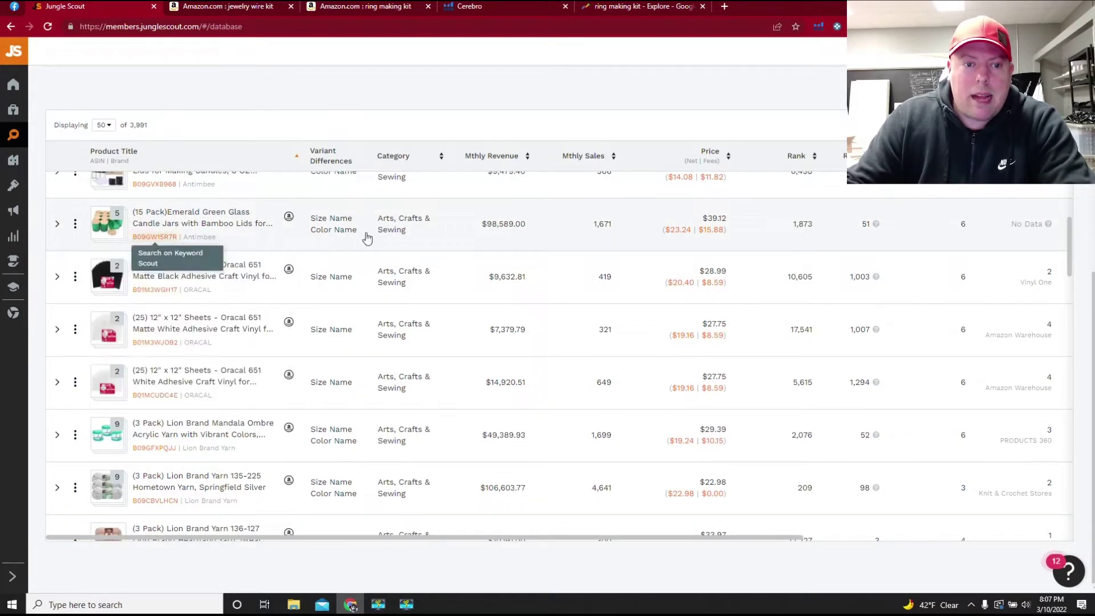
{"action": "mouse_move", "coordinate": [125, 221]}
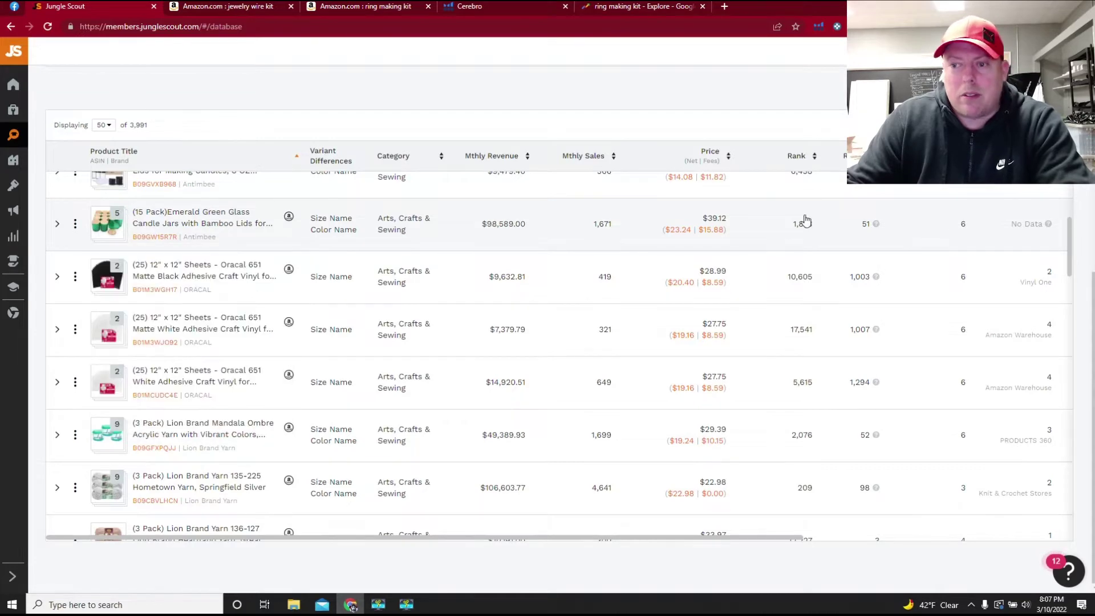
{"action": "left_click_drag", "start_coordinate": [1071, 230], "coordinate": [983, 508]}
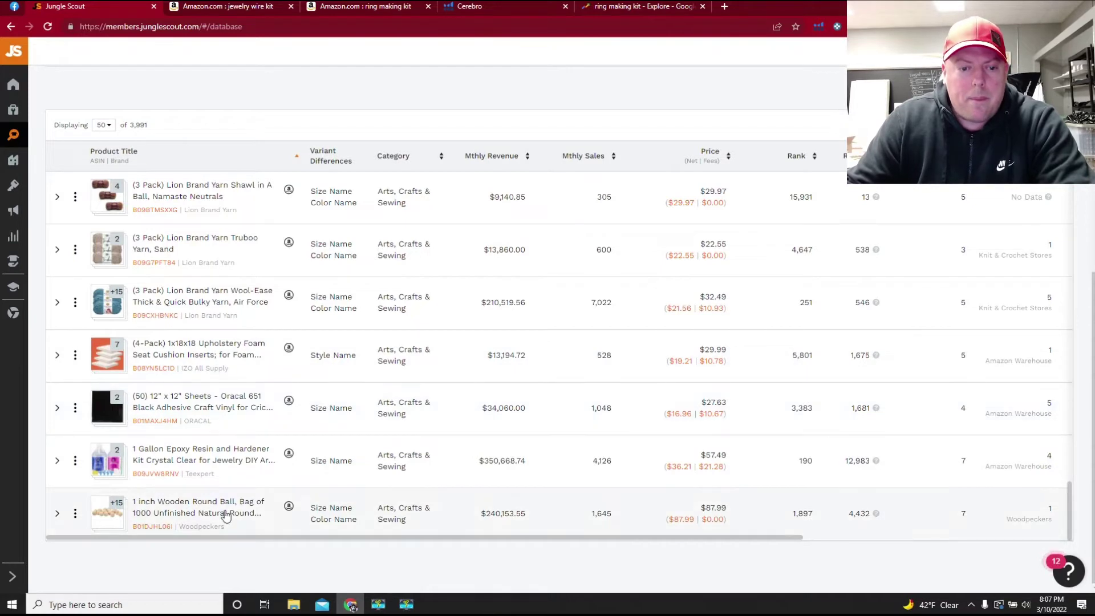
- View the 1 inch Wooden Round Ball listing on Amazon, check its refreshed Jungle Scout sales data, and close the listing
{"action": "mouse_move", "coordinate": [115, 516]}
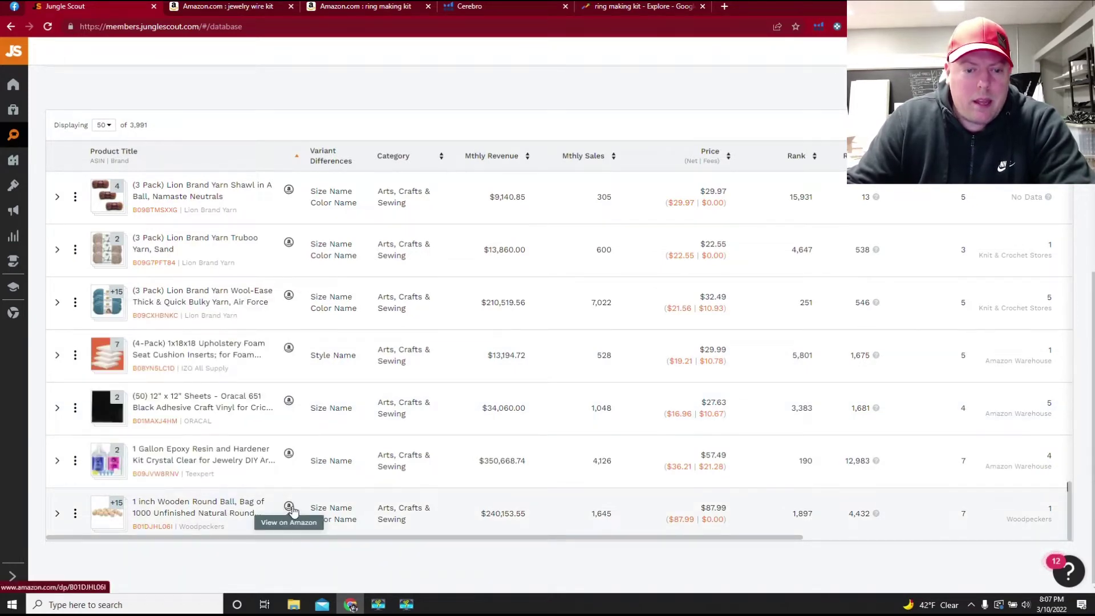
{"action": "left_click", "coordinate": [289, 506]}
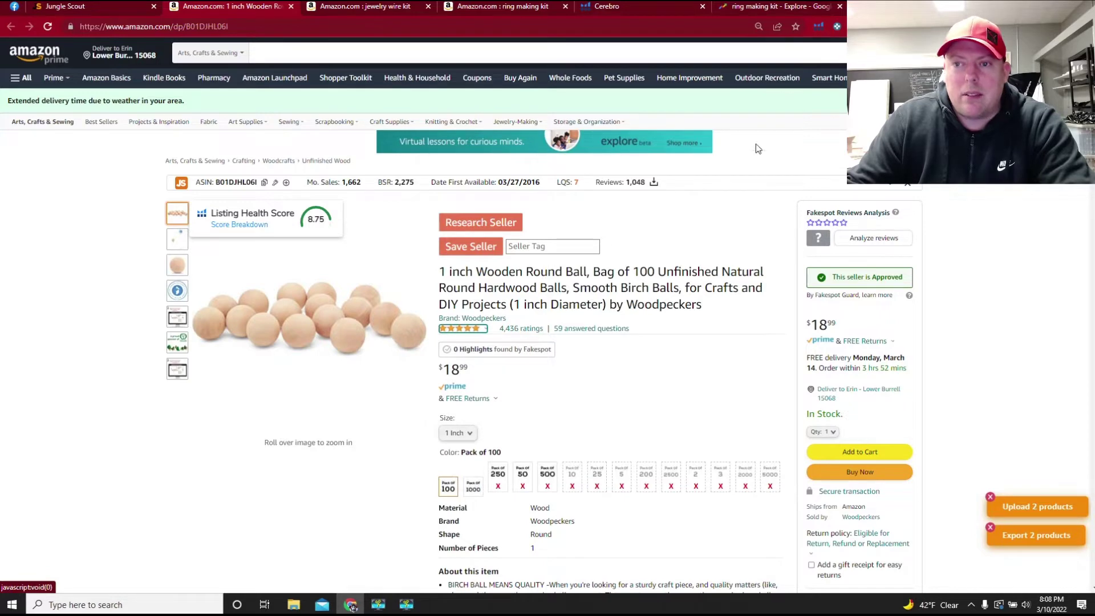
{"action": "left_click", "coordinate": [180, 182]}
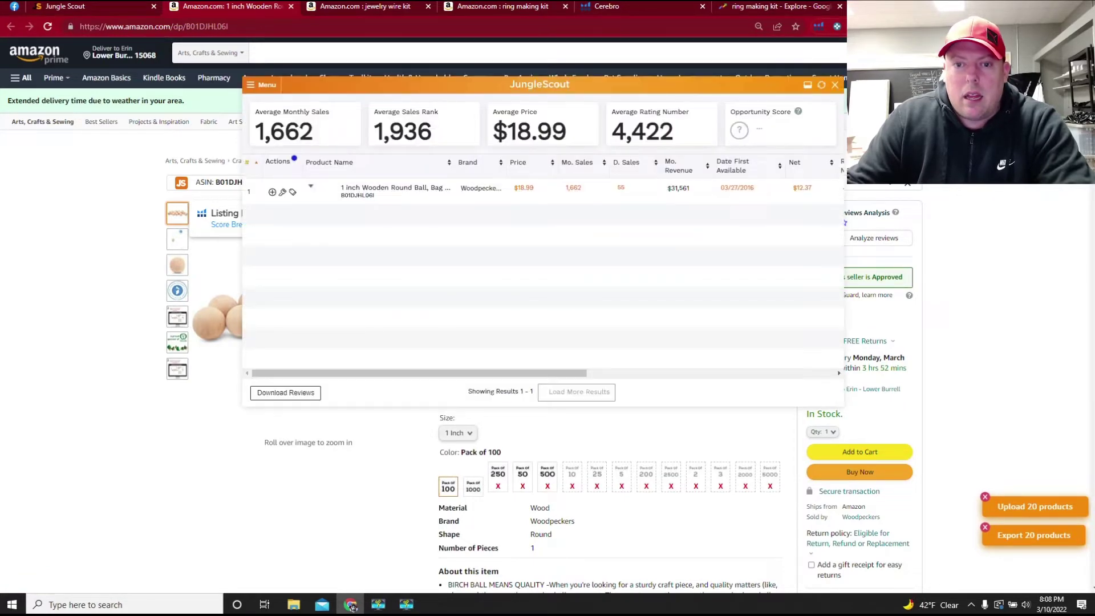
{"action": "left_click", "coordinate": [822, 84]}
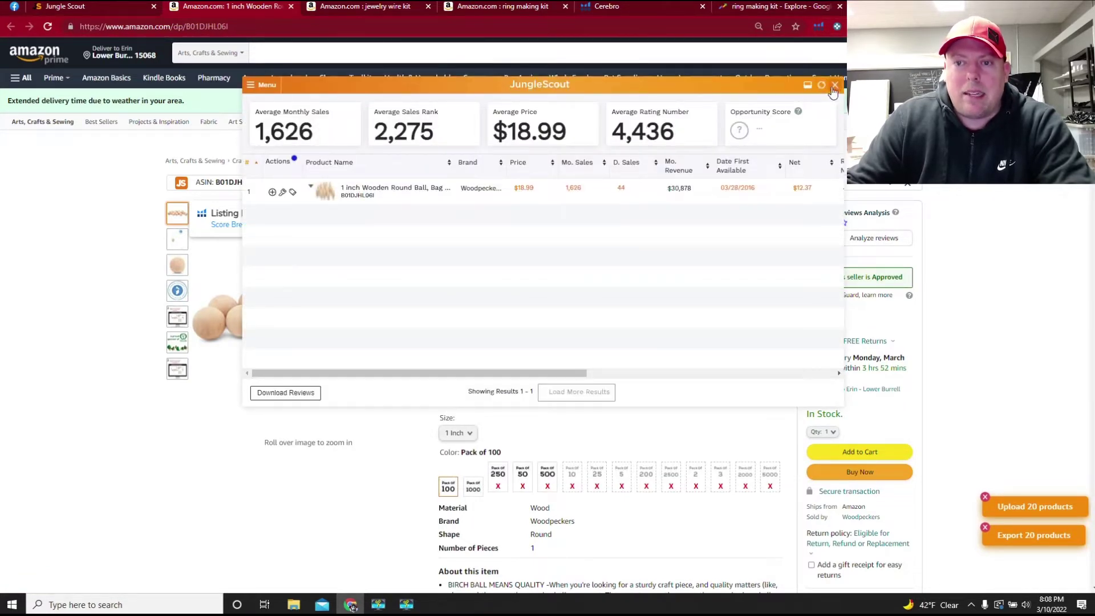
{"action": "left_click", "coordinate": [835, 85]}
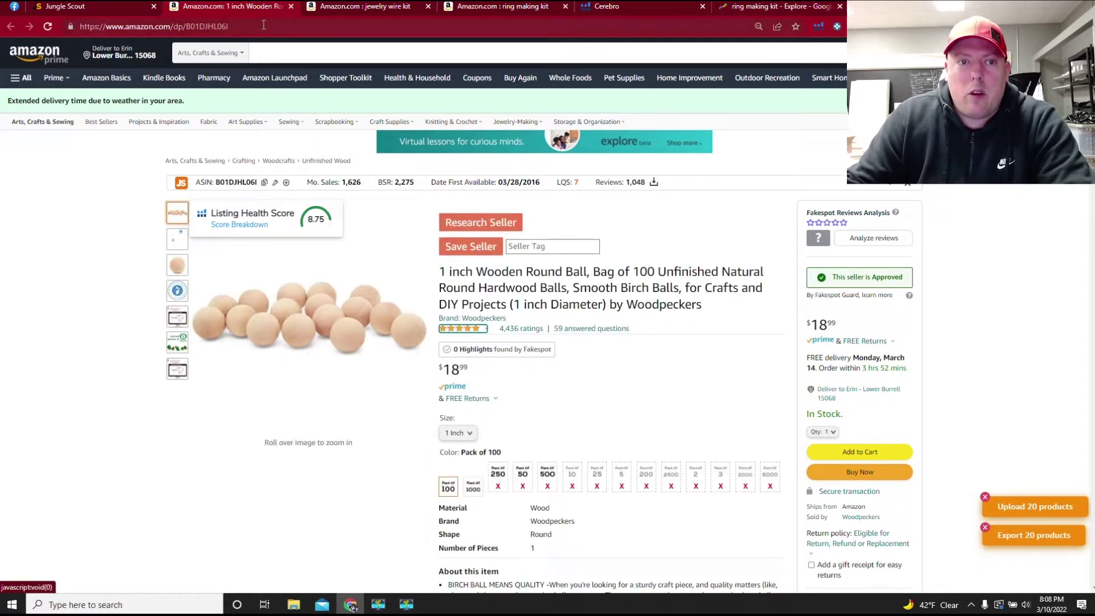
{"action": "left_click", "coordinate": [291, 7]}
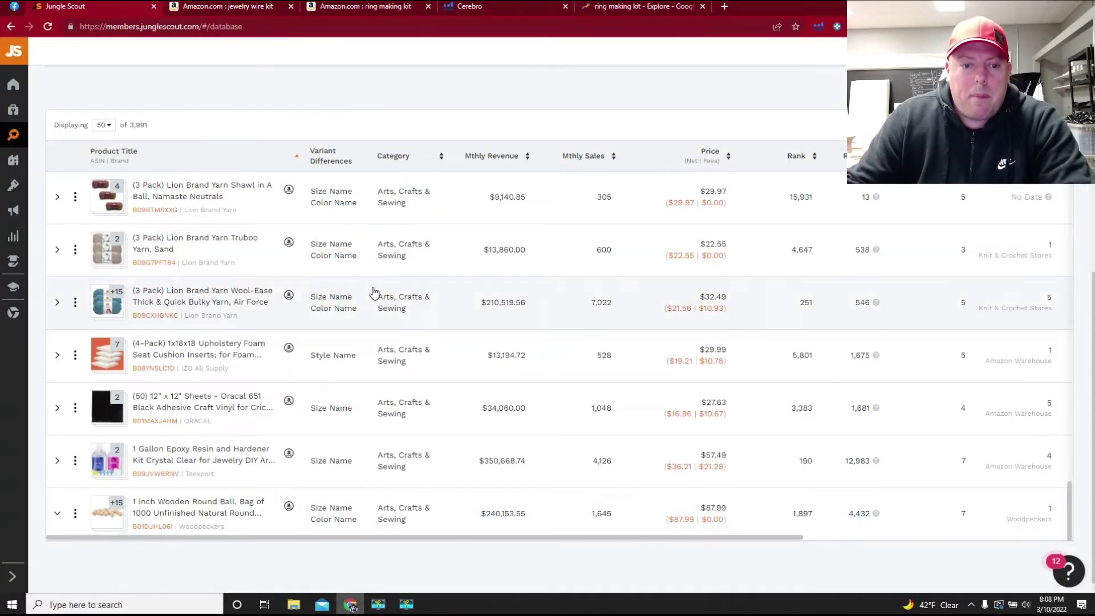
- Look through the size and pack variants of the wooden round balls and go on to the next results page
{"action": "scroll", "coordinate": [371, 308], "scroll_direction": "down", "scroll_amount": 5}
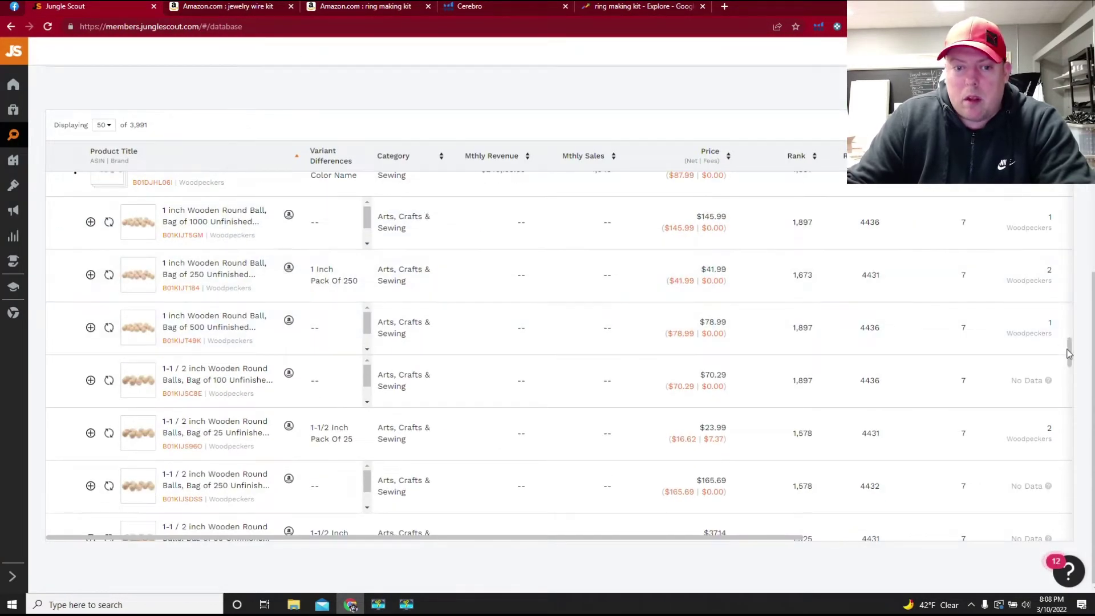
{"action": "scroll", "coordinate": [1069, 373], "scroll_direction": "down", "scroll_amount": 7}
{"action": "left_click_drag", "start_coordinate": [1068, 381], "coordinate": [1058, 535]}
{"action": "scroll", "coordinate": [1056, 461], "scroll_direction": "down", "scroll_amount": 1}
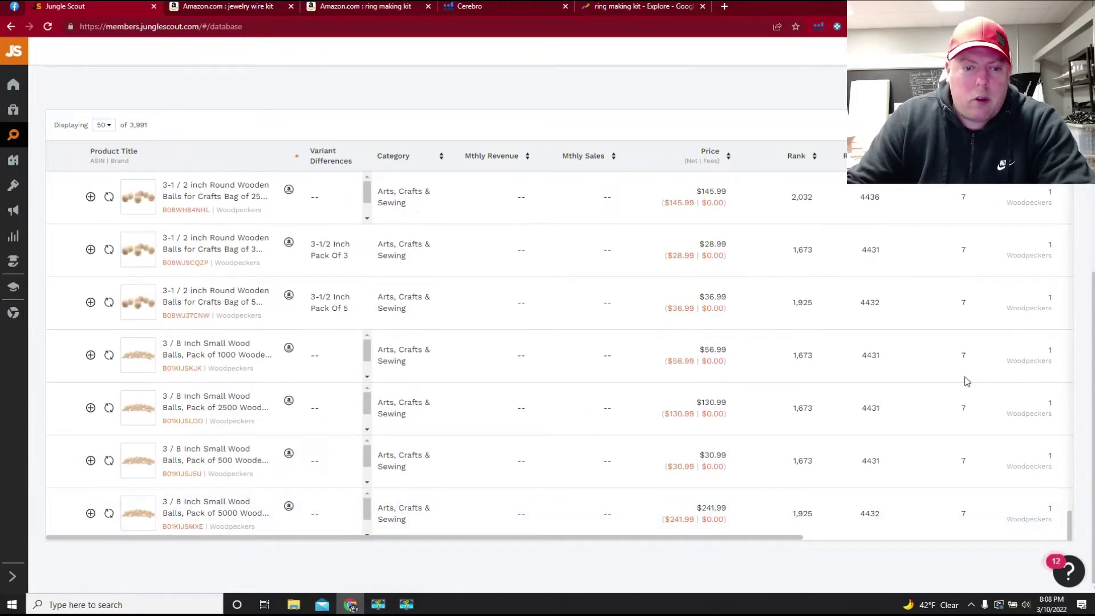
{"action": "scroll", "coordinate": [966, 381], "scroll_direction": "up", "scroll_amount": 1}
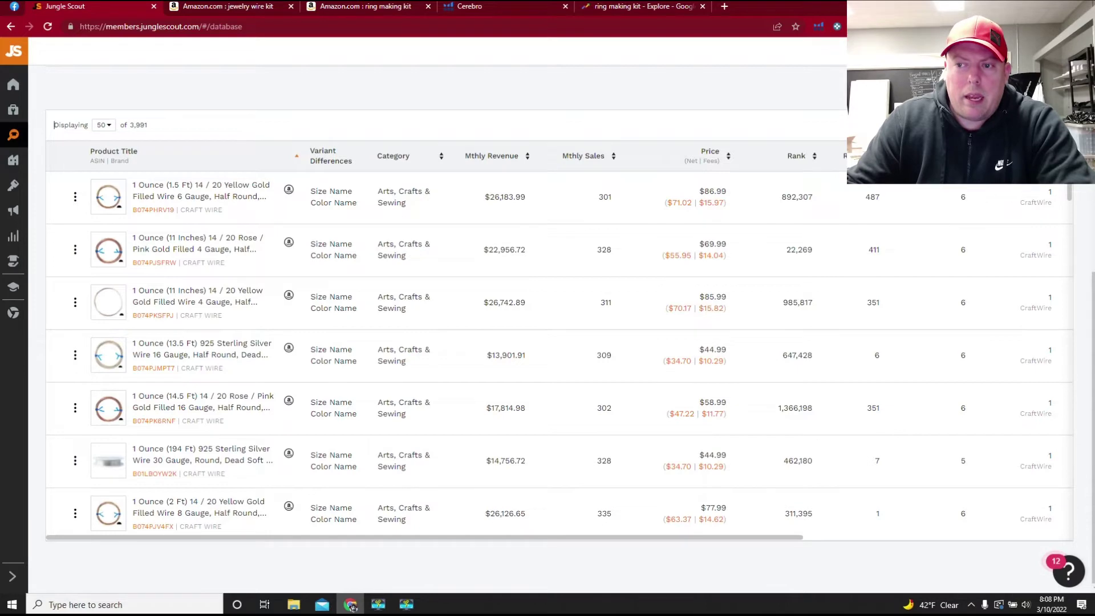
- Examine the craft wire products on this results page, comparing their monthly revenue, sales, prices and review counts
{"action": "scroll", "coordinate": [1065, 188], "scroll_direction": "down", "scroll_amount": 4}
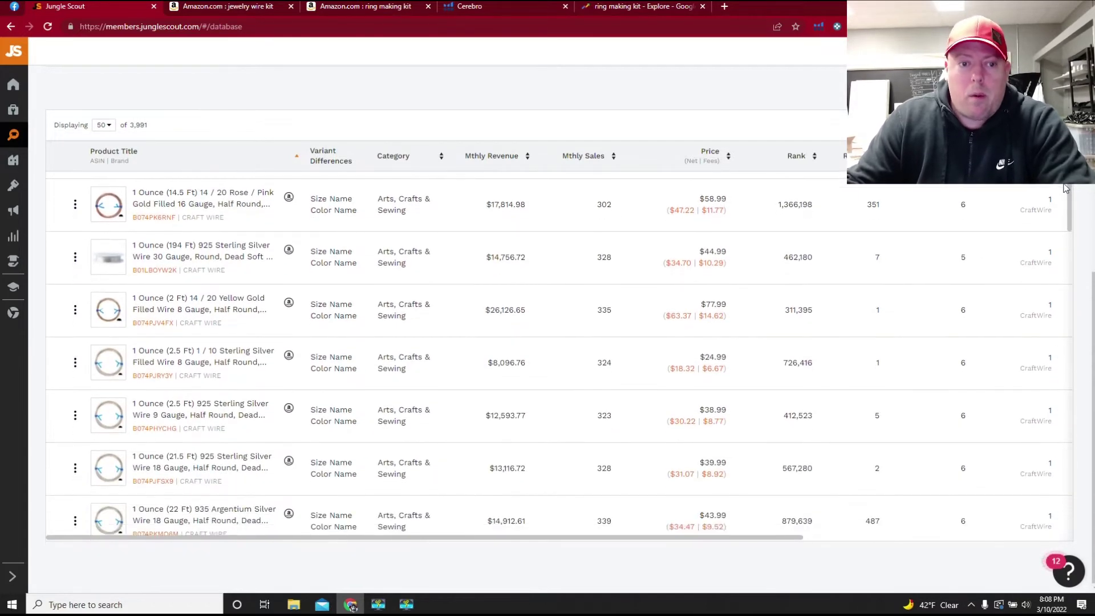
{"action": "scroll", "coordinate": [1066, 188], "scroll_direction": "down", "scroll_amount": 3}
{"action": "scroll", "coordinate": [1063, 224], "scroll_direction": "down", "scroll_amount": 2}
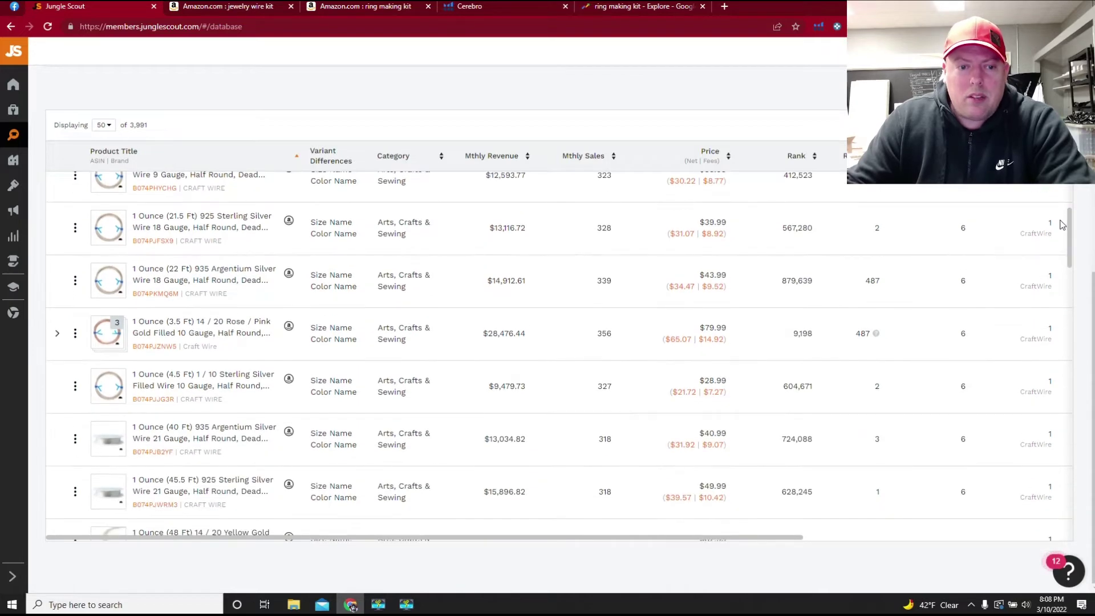
{"action": "scroll", "coordinate": [1062, 224], "scroll_direction": "down", "scroll_amount": 6}
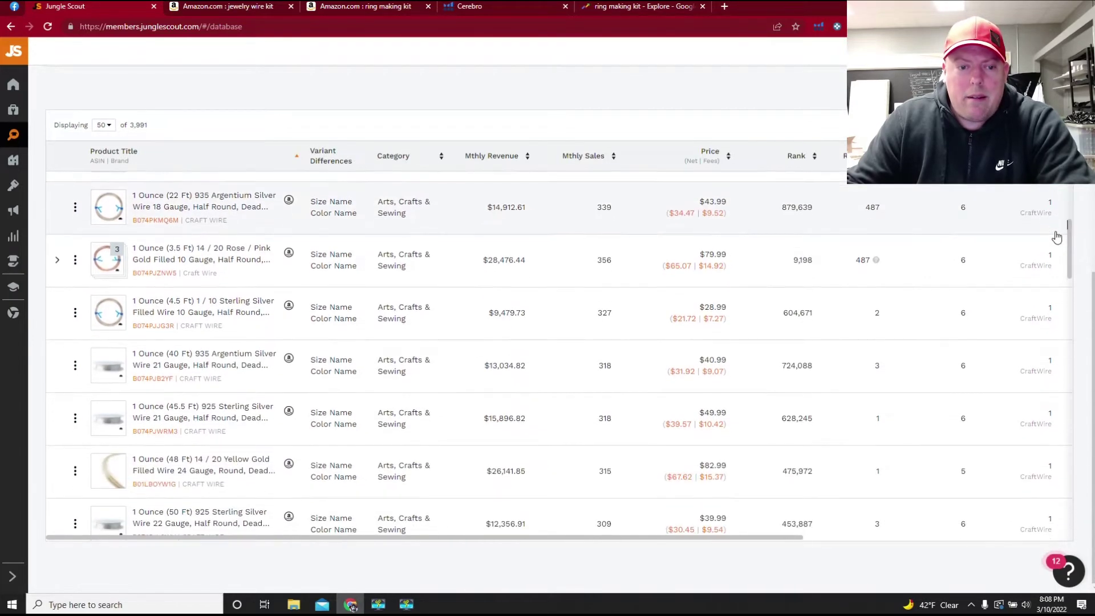
{"action": "scroll", "coordinate": [1044, 289], "scroll_direction": "down", "scroll_amount": 5}
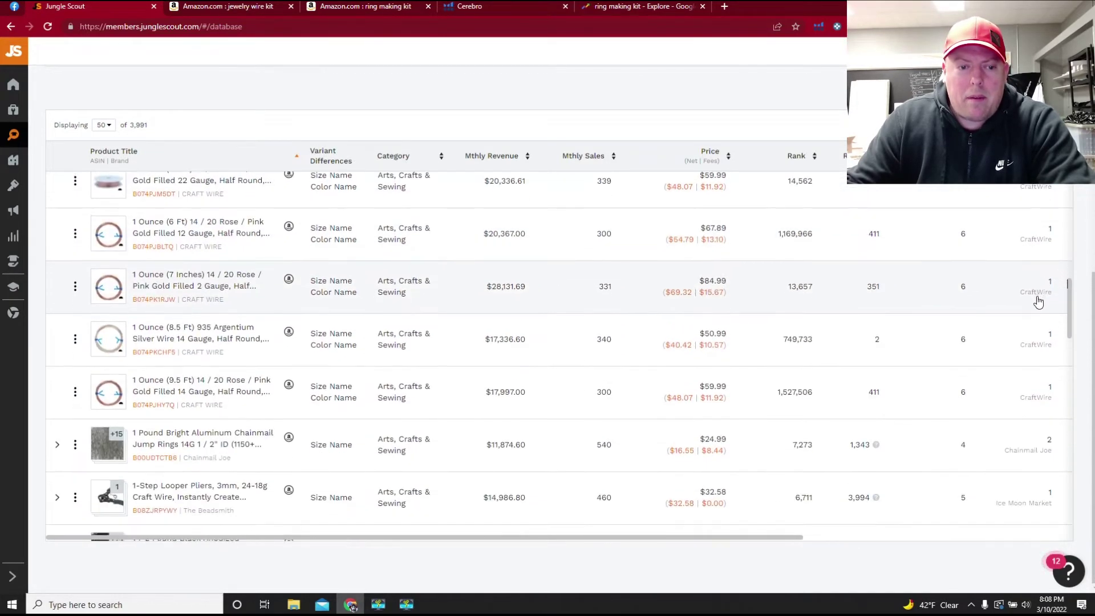
{"action": "scroll", "coordinate": [1037, 311], "scroll_direction": "up", "scroll_amount": 3}
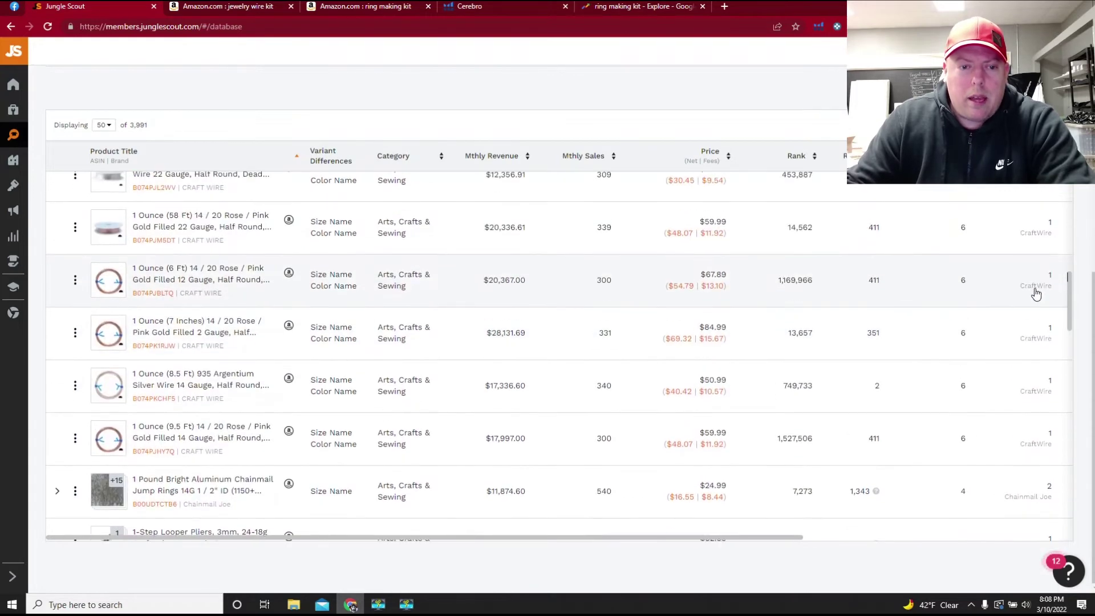
{"action": "scroll", "coordinate": [1036, 293], "scroll_direction": "up", "scroll_amount": 8}
{"action": "scroll", "coordinate": [1038, 212], "scroll_direction": "up", "scroll_amount": 6}
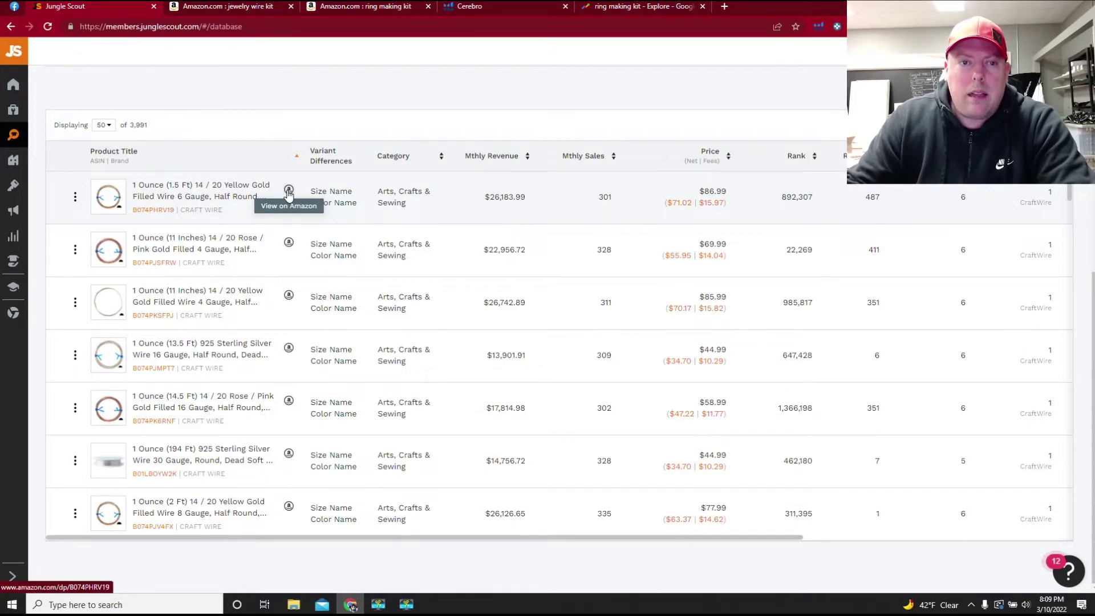
- Switch to the Amazon search results for "jewelry wire kit" and glance over the listed kits
{"action": "left_click", "coordinate": [251, 8]}
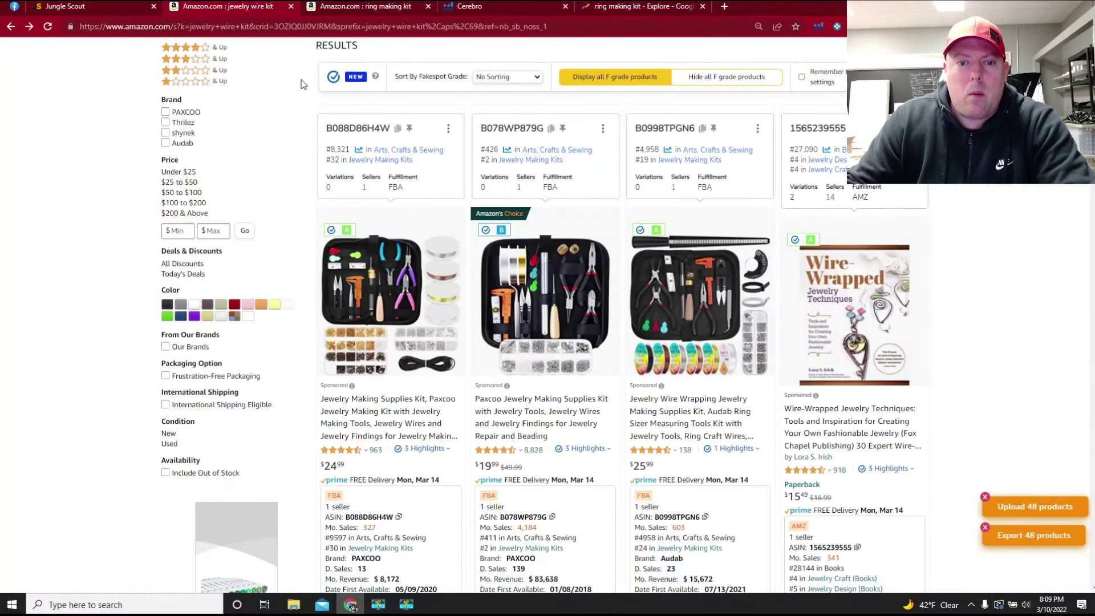
{"action": "scroll", "coordinate": [372, 169], "scroll_direction": "up", "scroll_amount": 3}
{"action": "scroll", "coordinate": [402, 293], "scroll_direction": "down", "scroll_amount": 3}
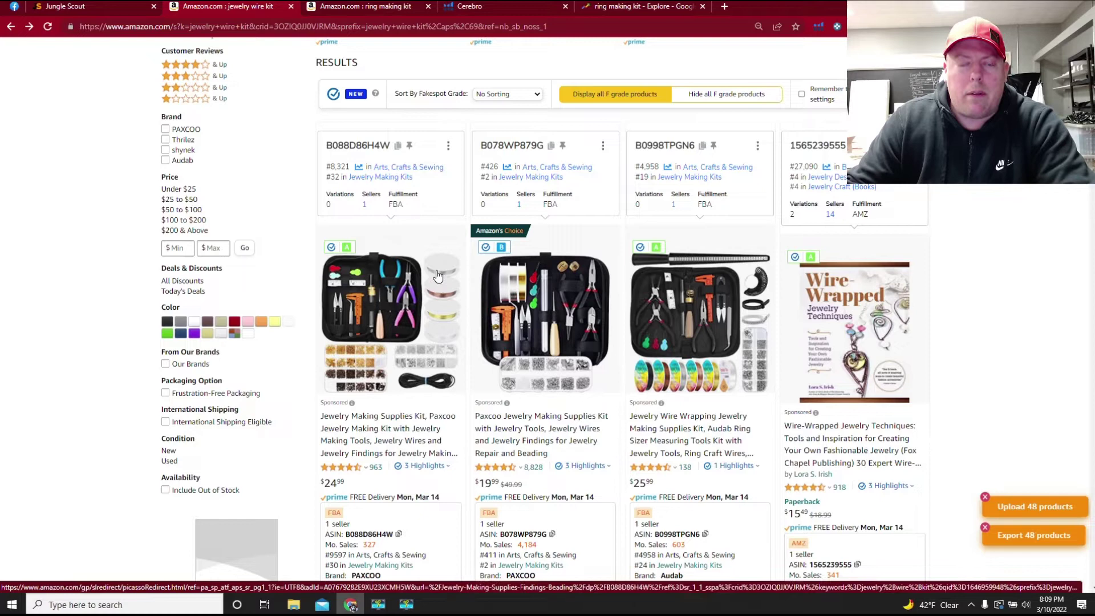
{"action": "scroll", "coordinate": [570, 154], "scroll_direction": "up", "scroll_amount": 4}
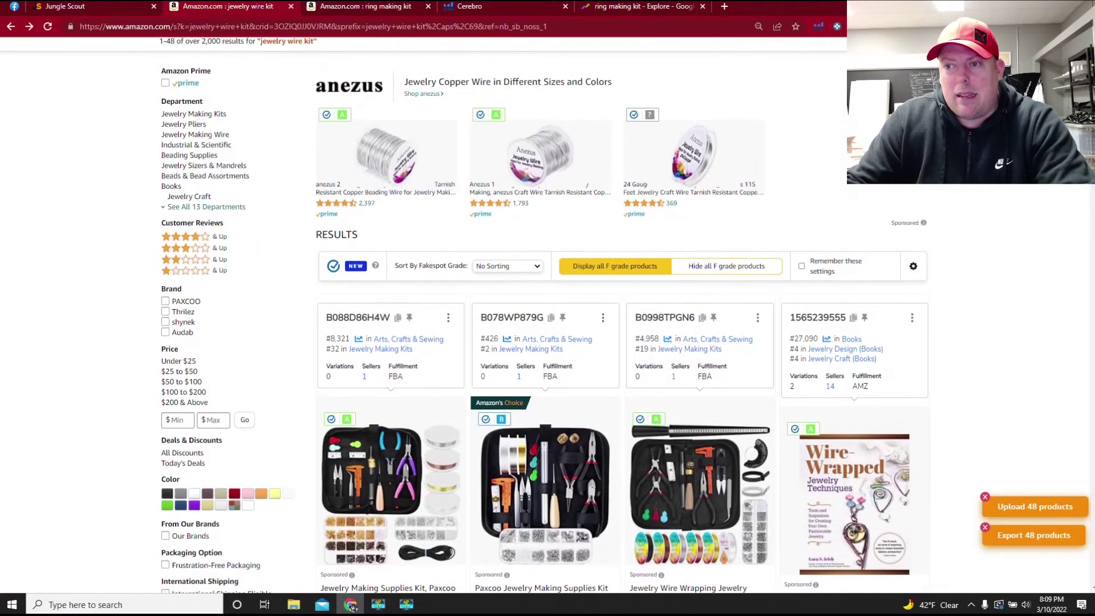
{"action": "left_click", "coordinate": [397, 9]}
{"action": "left_click", "coordinate": [263, 8]}
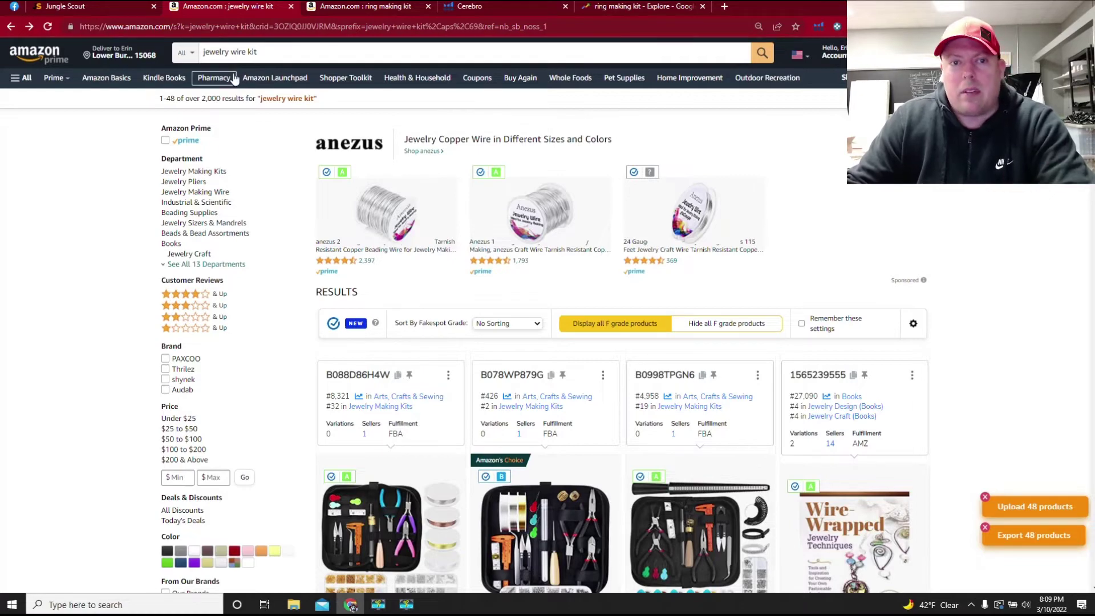
- Compare the monthly sales, revenue, net profit and reviews of the competing jewelry wire kit listings
{"action": "scroll", "coordinate": [530, 314], "scroll_direction": "down", "scroll_amount": 5}
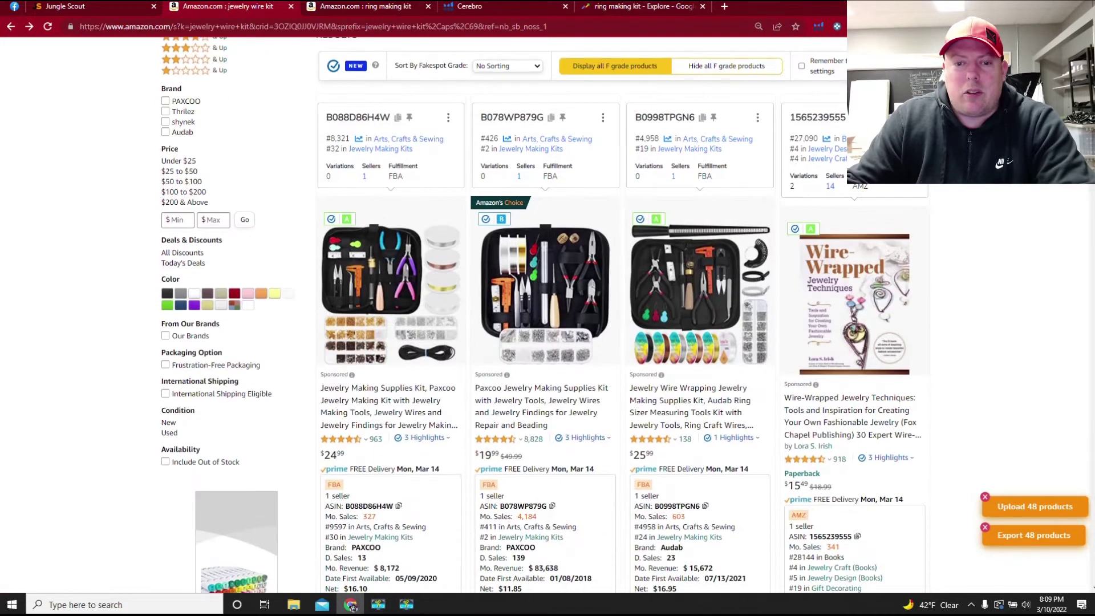
{"action": "scroll", "coordinate": [536, 87], "scroll_direction": "down", "scroll_amount": 1}
{"action": "scroll", "coordinate": [536, 87], "scroll_direction": "up", "scroll_amount": 6}
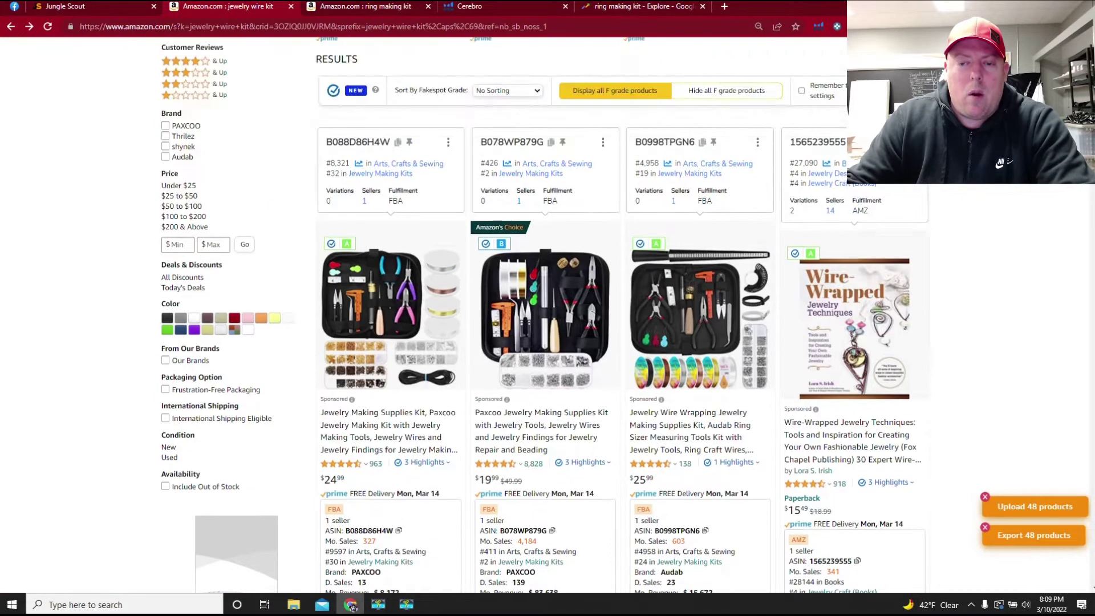
{"action": "scroll", "coordinate": [548, 313], "scroll_direction": "down", "scroll_amount": 2}
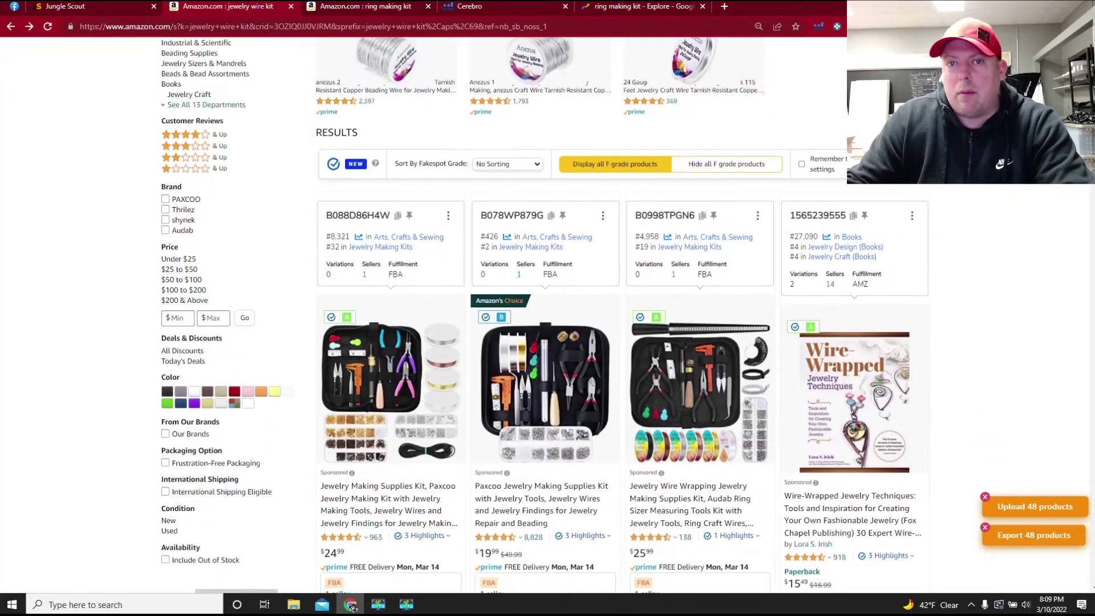
{"action": "scroll", "coordinate": [547, 314], "scroll_direction": "down", "scroll_amount": 5}
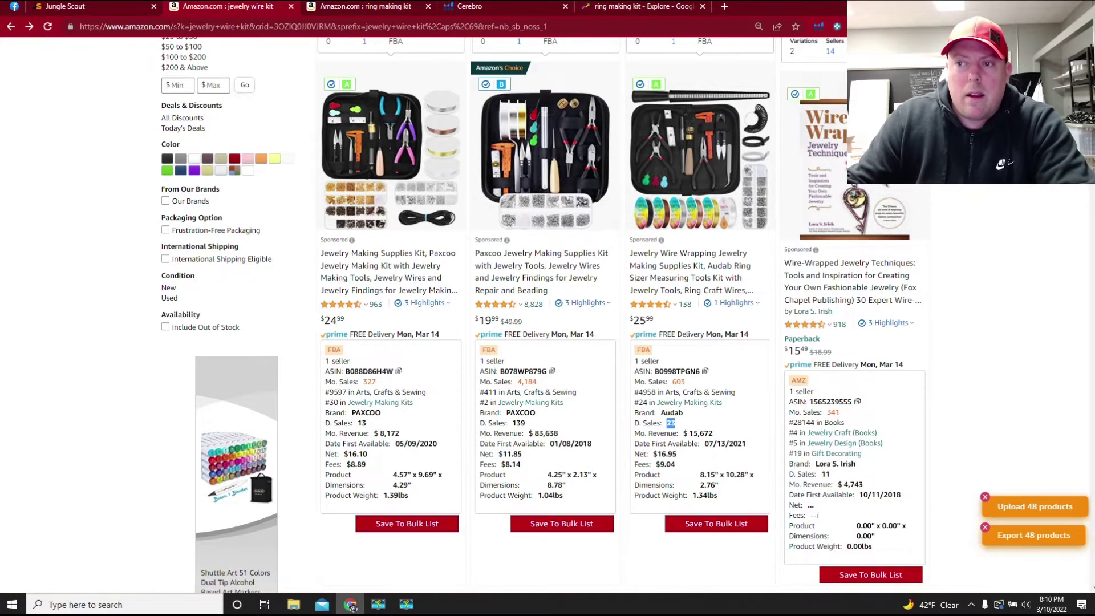
{"action": "scroll", "coordinate": [547, 313], "scroll_direction": "down", "scroll_amount": 10}
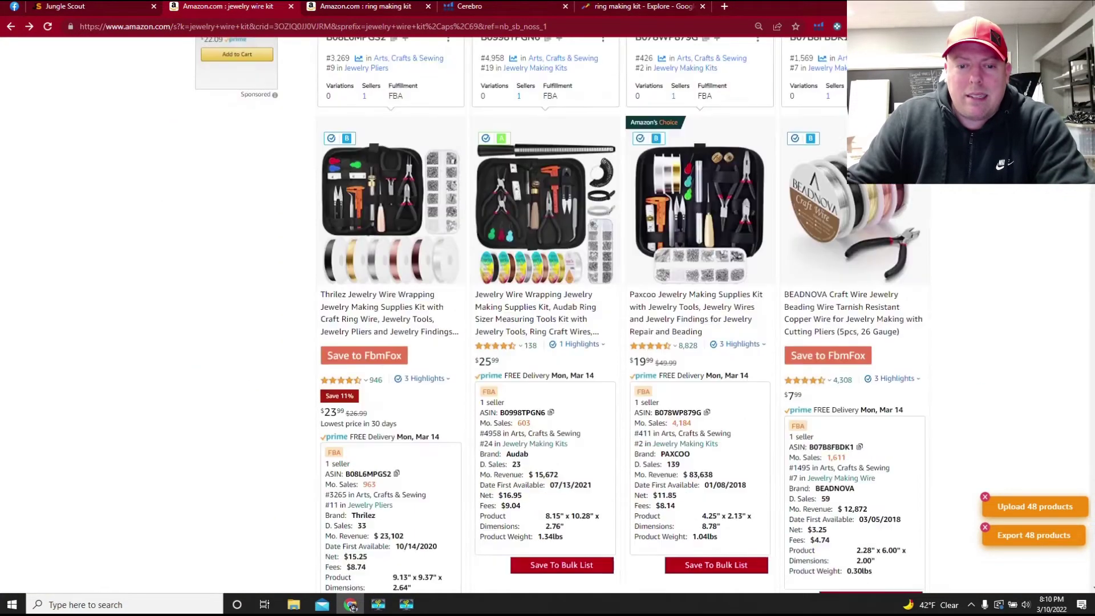
- Examine the first rows of jewelry wire kit listings, comparing their monthly sales, revenue, net profit and review counts
{"action": "scroll", "coordinate": [548, 314], "scroll_direction": "down", "scroll_amount": 1}
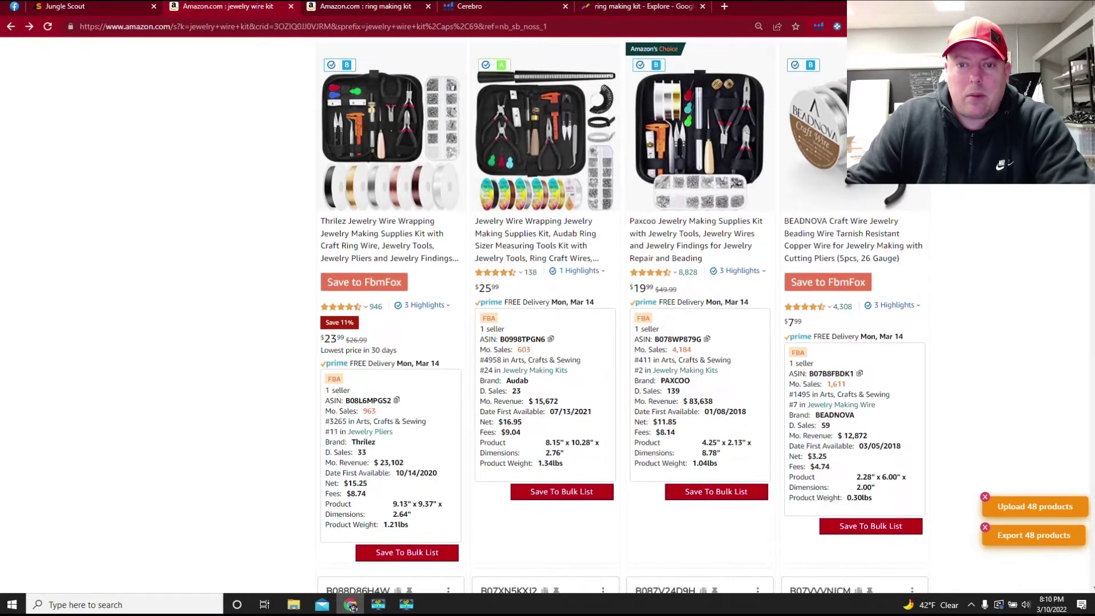
{"action": "scroll", "coordinate": [547, 314], "scroll_direction": "down", "scroll_amount": 9}
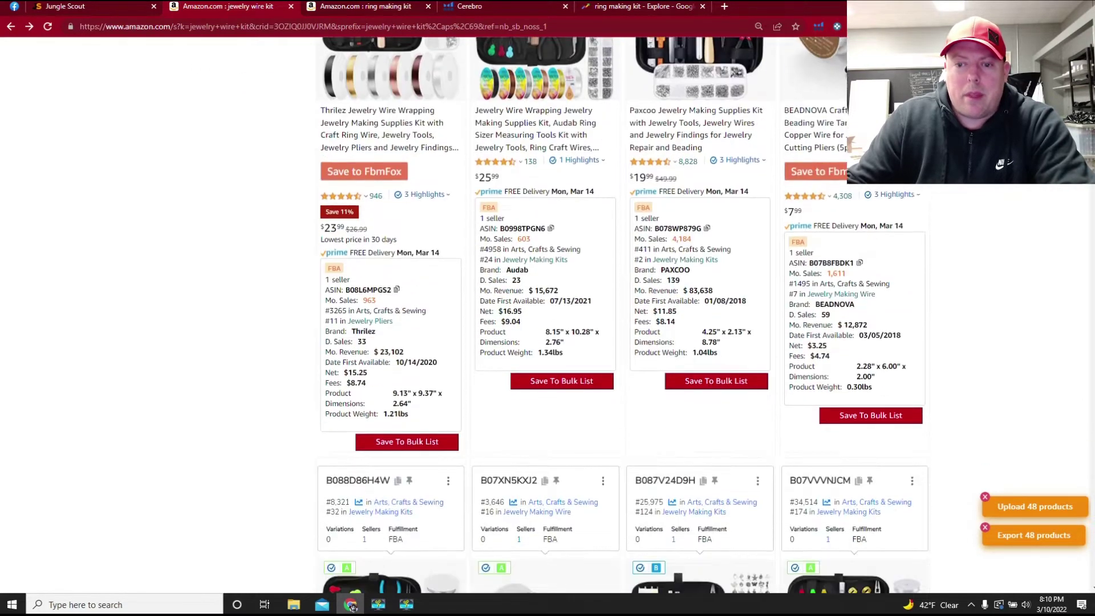
{"action": "scroll", "coordinate": [547, 314], "scroll_direction": "down", "scroll_amount": 1}
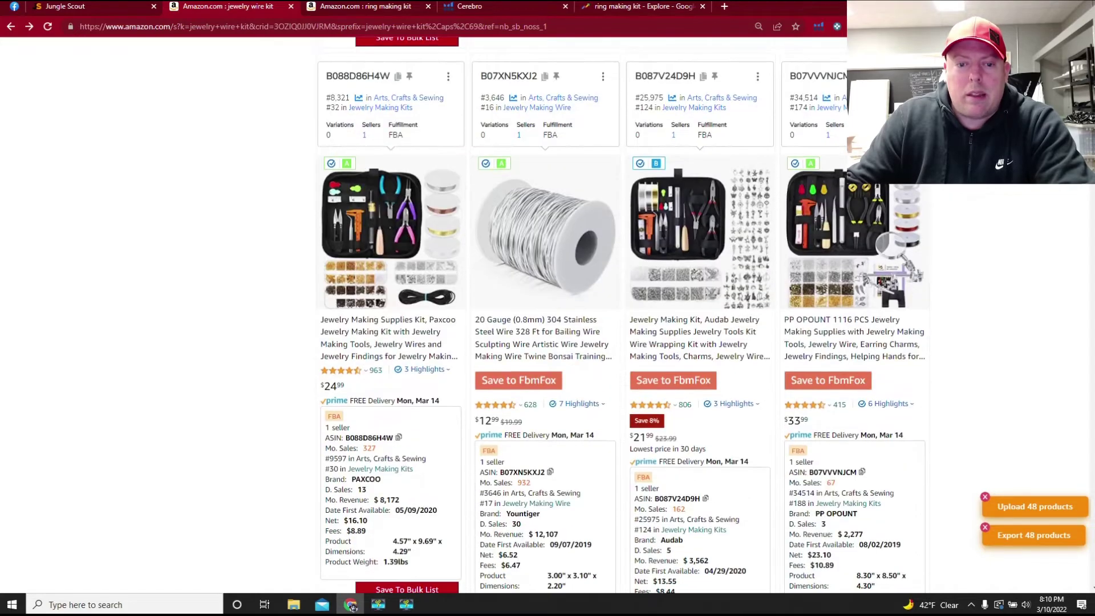
{"action": "scroll", "coordinate": [548, 314], "scroll_direction": "up", "scroll_amount": 20}
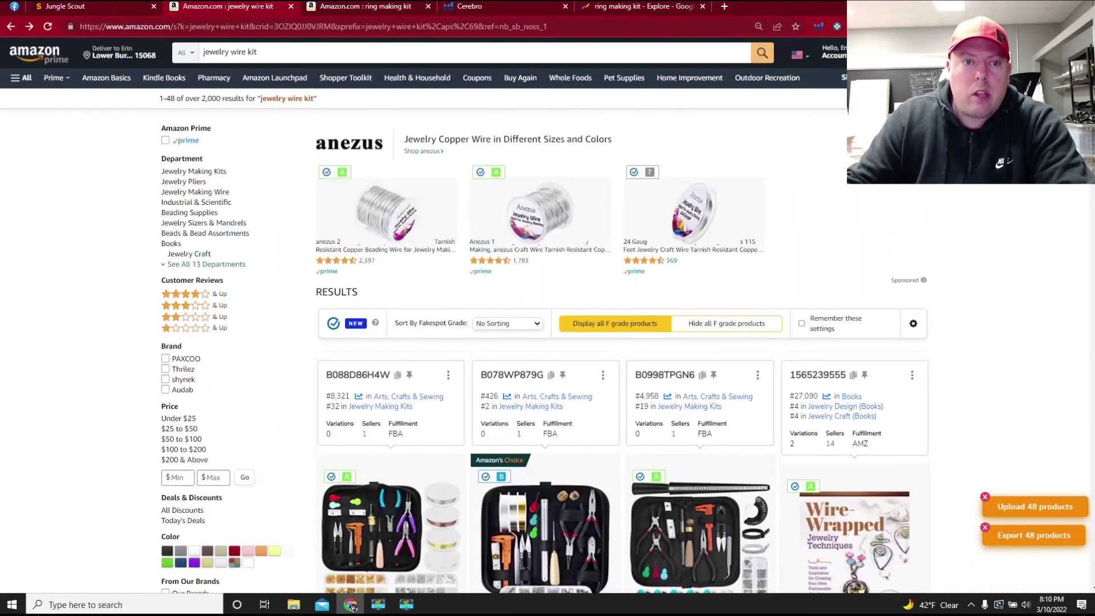
{"action": "scroll", "coordinate": [547, 314], "scroll_direction": "down", "scroll_amount": 15}
{"action": "scroll", "coordinate": [547, 314], "scroll_direction": "down", "scroll_amount": 10}
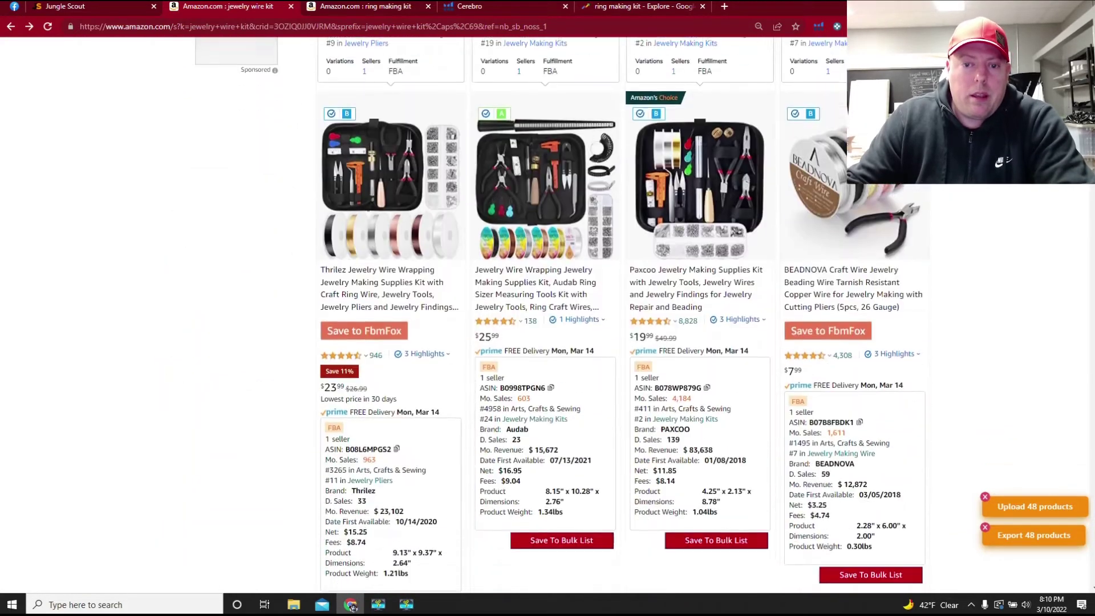
{"action": "scroll", "coordinate": [548, 313], "scroll_direction": "down", "scroll_amount": 1}
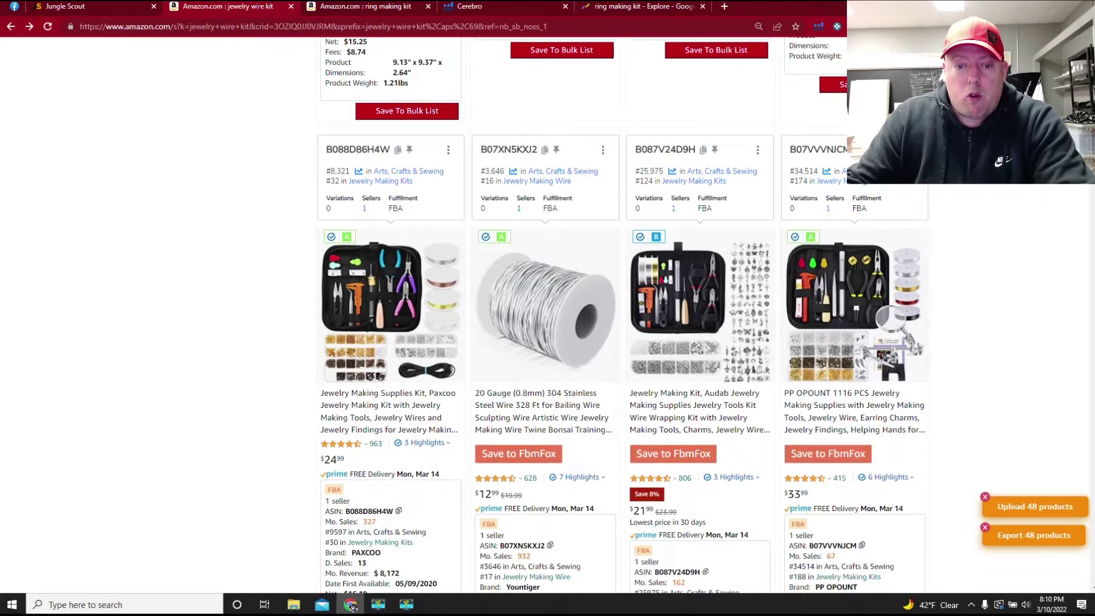
{"action": "scroll", "coordinate": [547, 314], "scroll_direction": "down", "scroll_amount": 2}
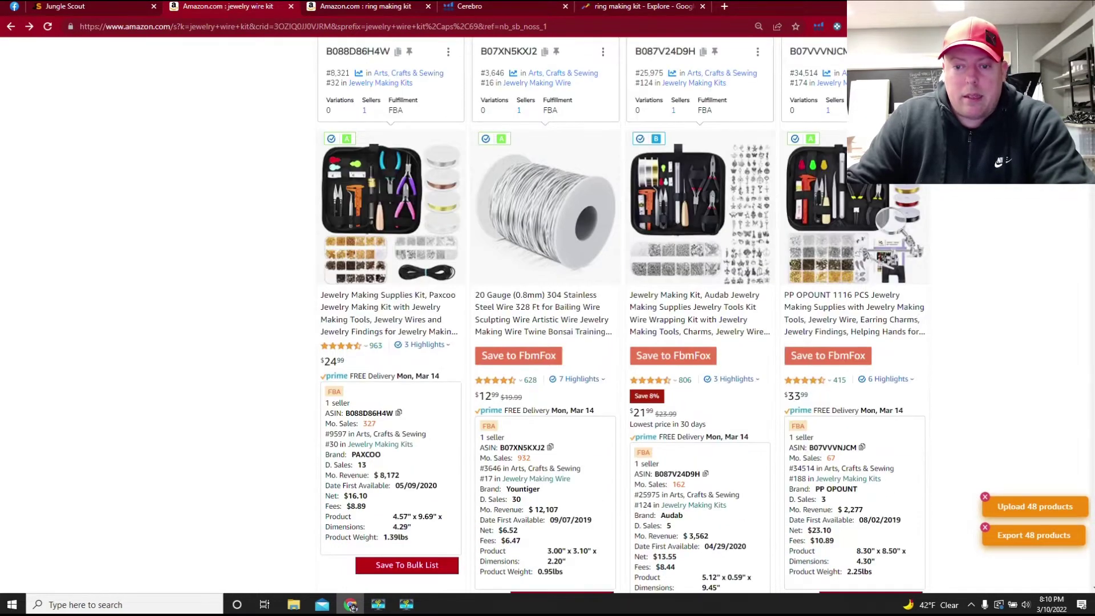
{"action": "scroll", "coordinate": [547, 314], "scroll_direction": "down", "scroll_amount": 1}
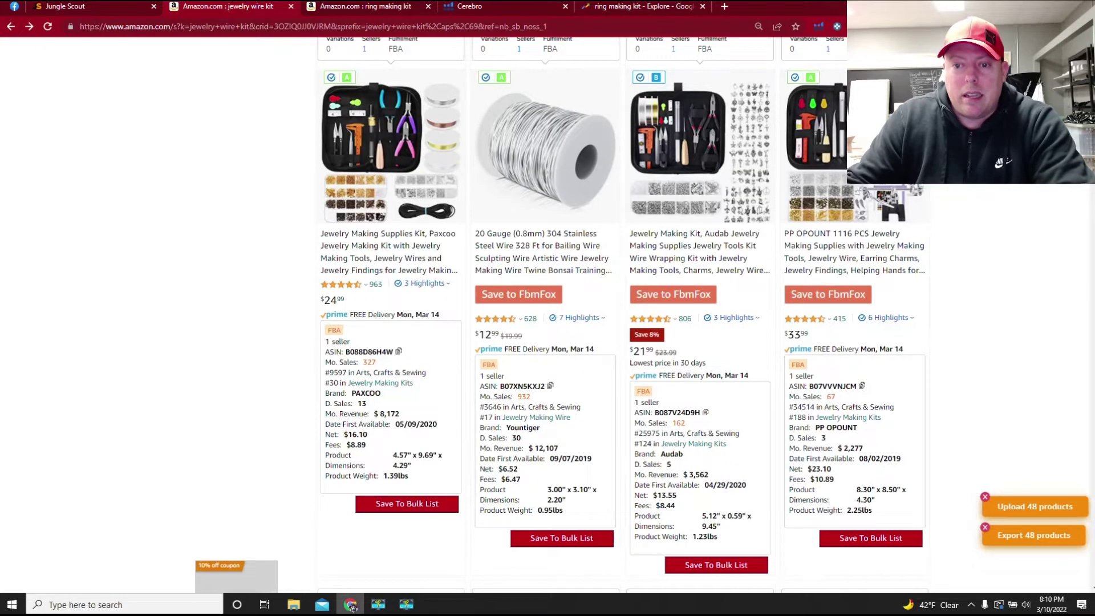
{"action": "scroll", "coordinate": [548, 313], "scroll_direction": "down", "scroll_amount": 1}
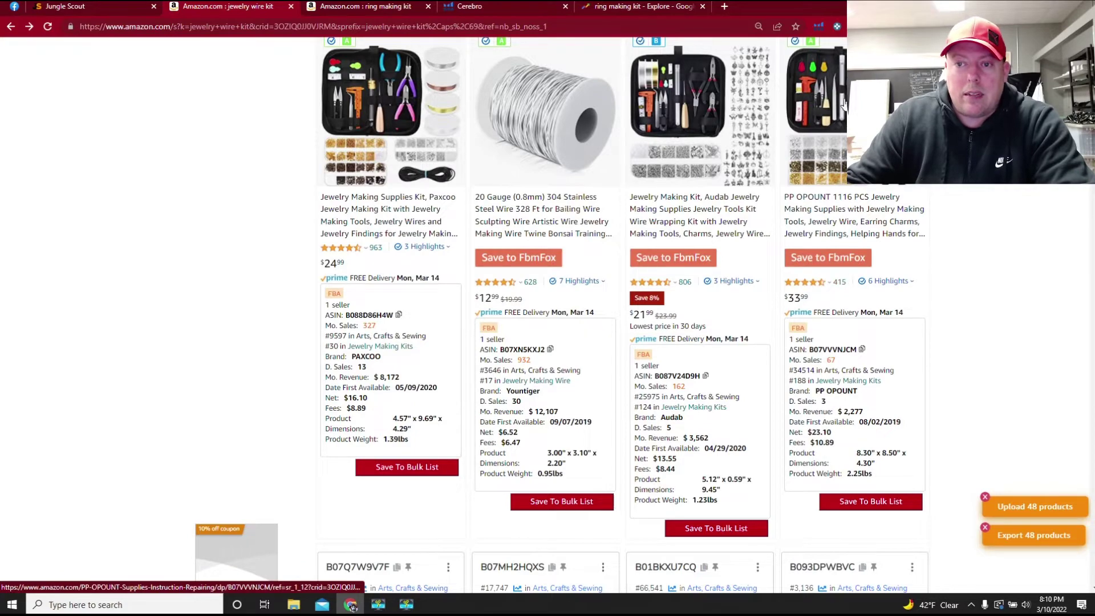
- Examine the Xmada kit and the rows further down the results, comparing their sales and revenue with their review counts
{"action": "scroll", "coordinate": [562, 313], "scroll_direction": "down", "scroll_amount": 10}
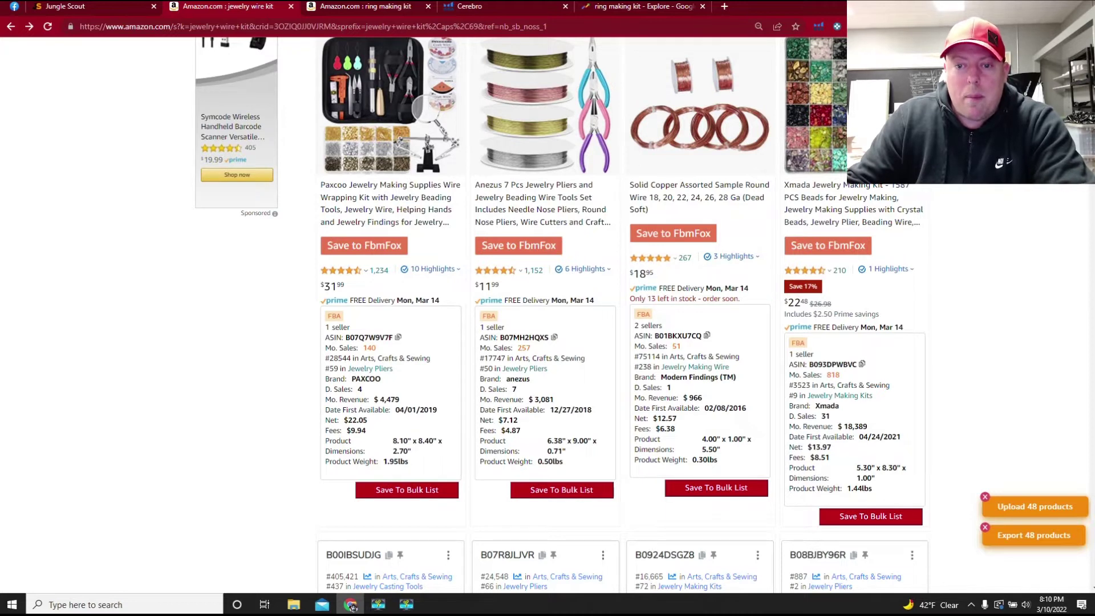
{"action": "scroll", "coordinate": [561, 314], "scroll_direction": "down", "scroll_amount": 1}
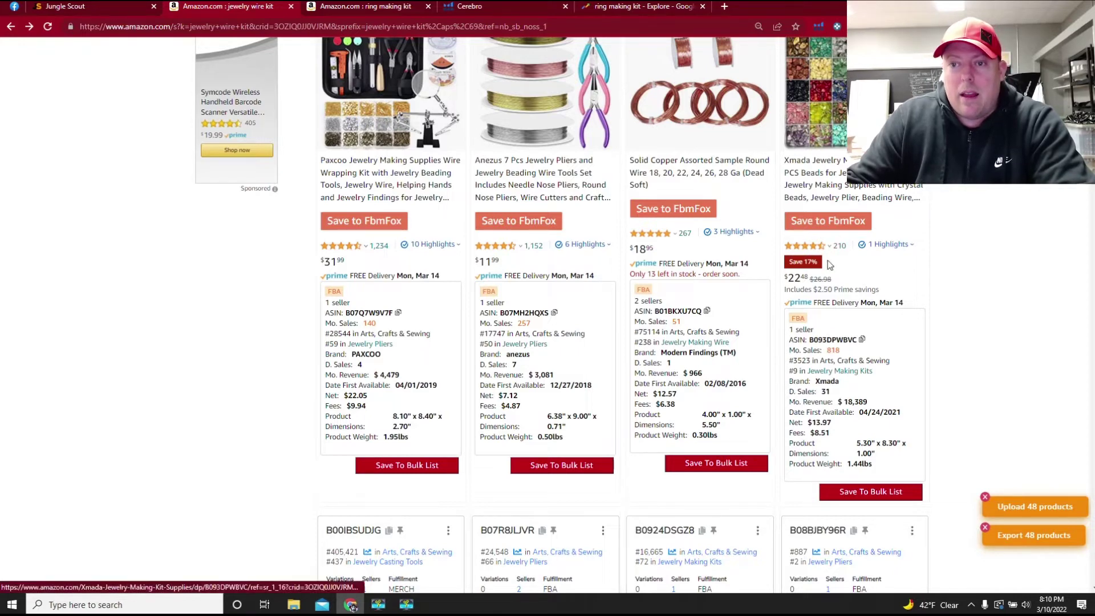
{"action": "scroll", "coordinate": [825, 268], "scroll_direction": "up", "scroll_amount": 1}
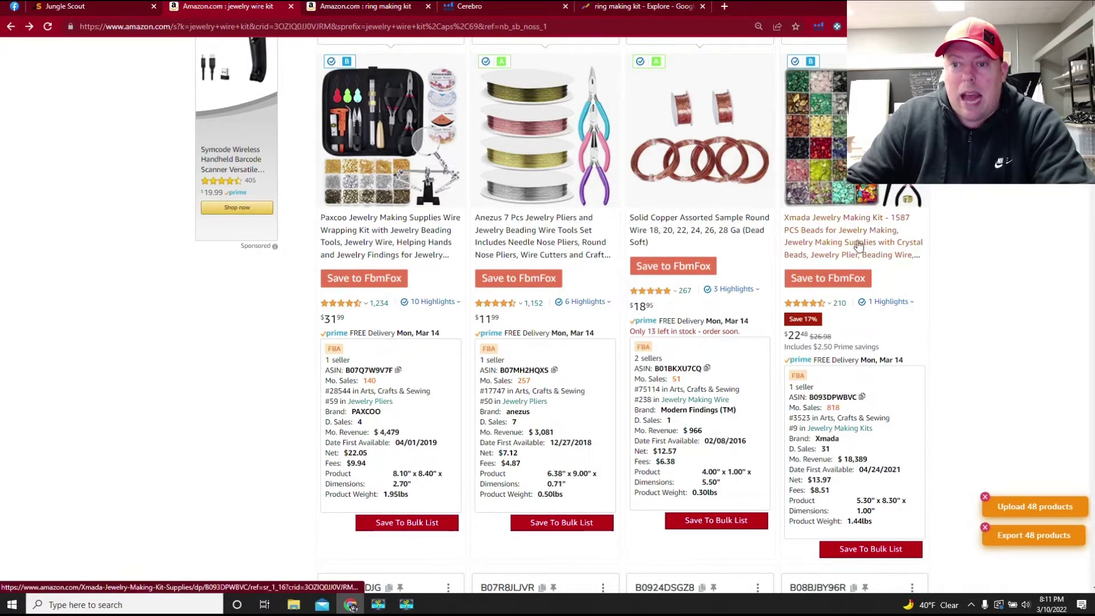
{"action": "scroll", "coordinate": [953, 220], "scroll_direction": "down", "scroll_amount": 1}
{"action": "scroll", "coordinate": [1088, 202], "scroll_direction": "down", "scroll_amount": 9}
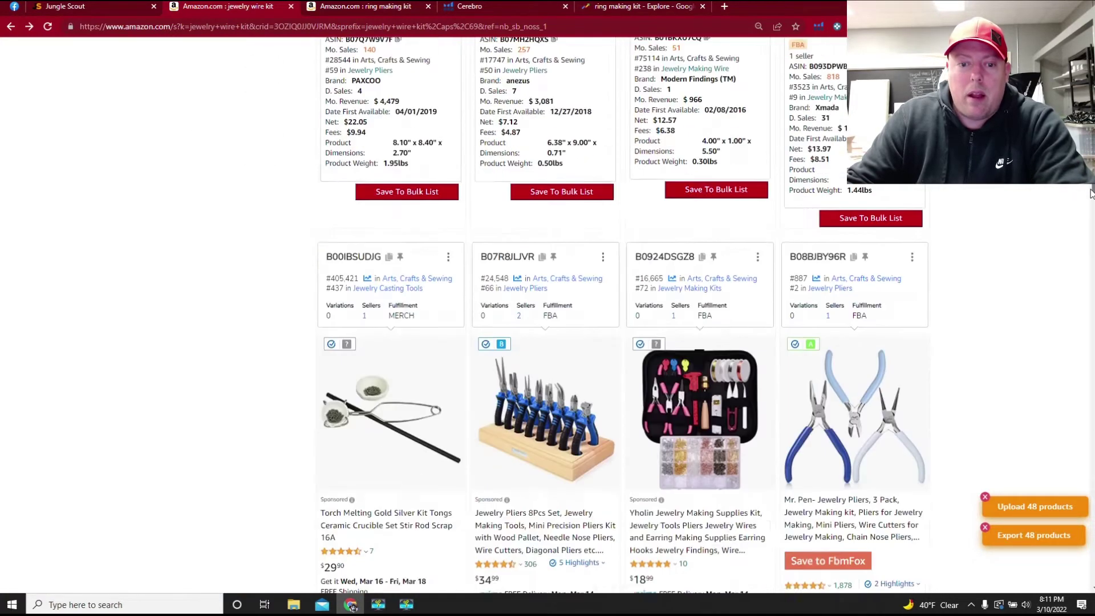
{"action": "scroll", "coordinate": [1088, 202], "scroll_direction": "down", "scroll_amount": 10}
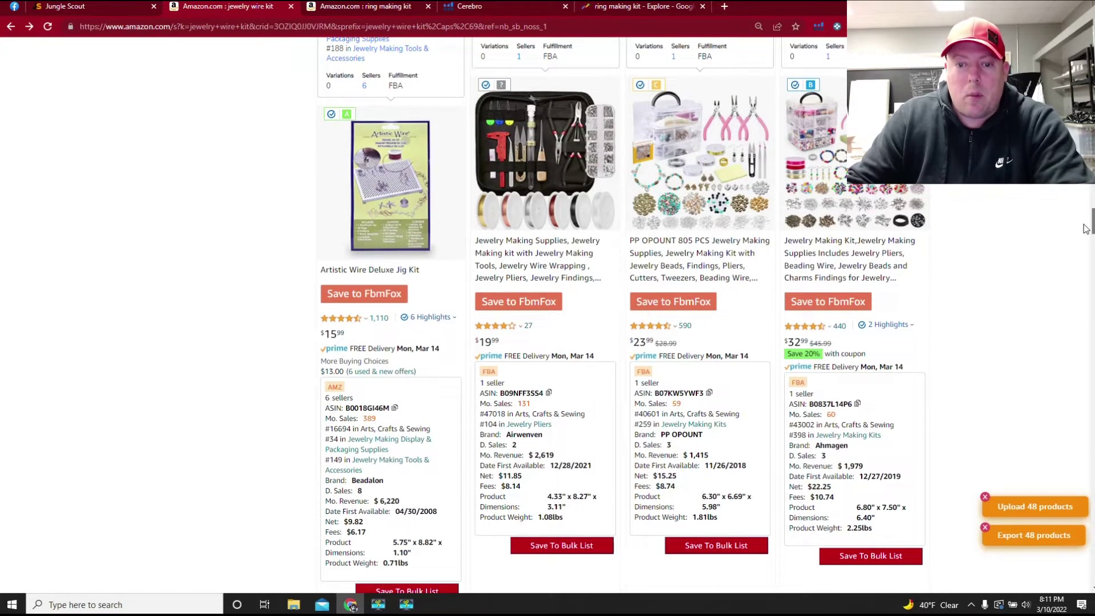
{"action": "left_click", "coordinate": [518, 328]}
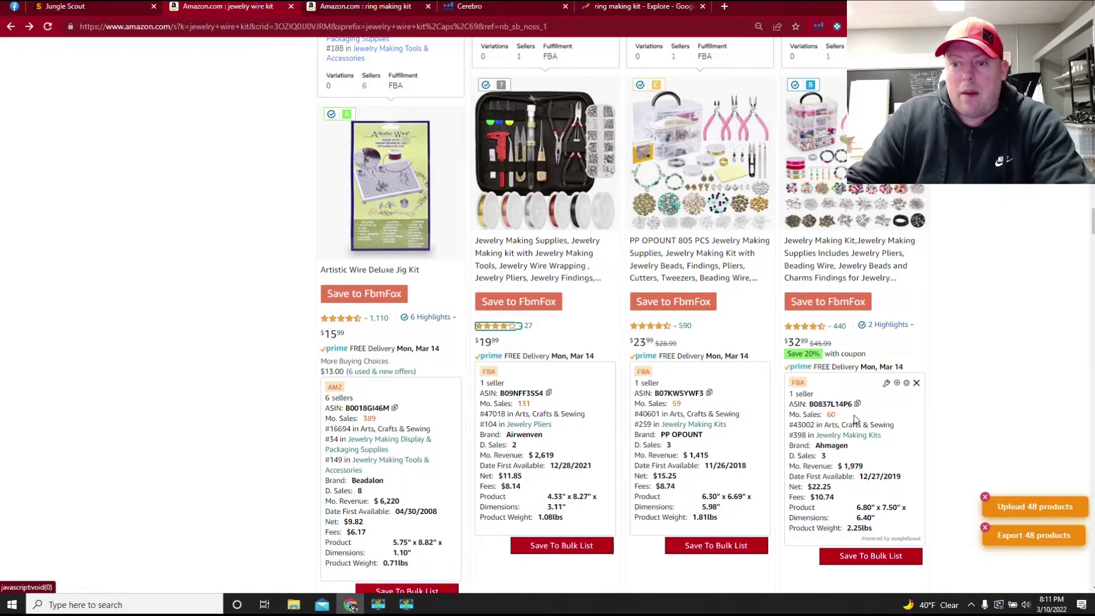
- Check the reviews and monthly revenue of the sponsored Audab ring sizer kit, view its product page and return to the results
{"action": "left_click_drag", "start_coordinate": [1092, 227], "coordinate": [1092, 127]}
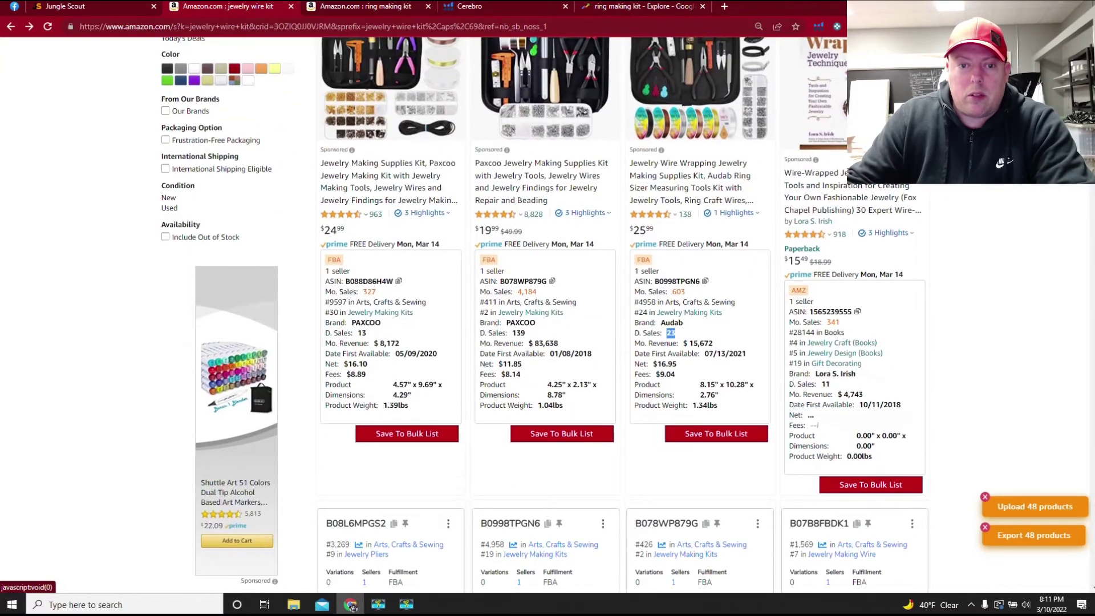
{"action": "mouse_move", "coordinate": [677, 219]}
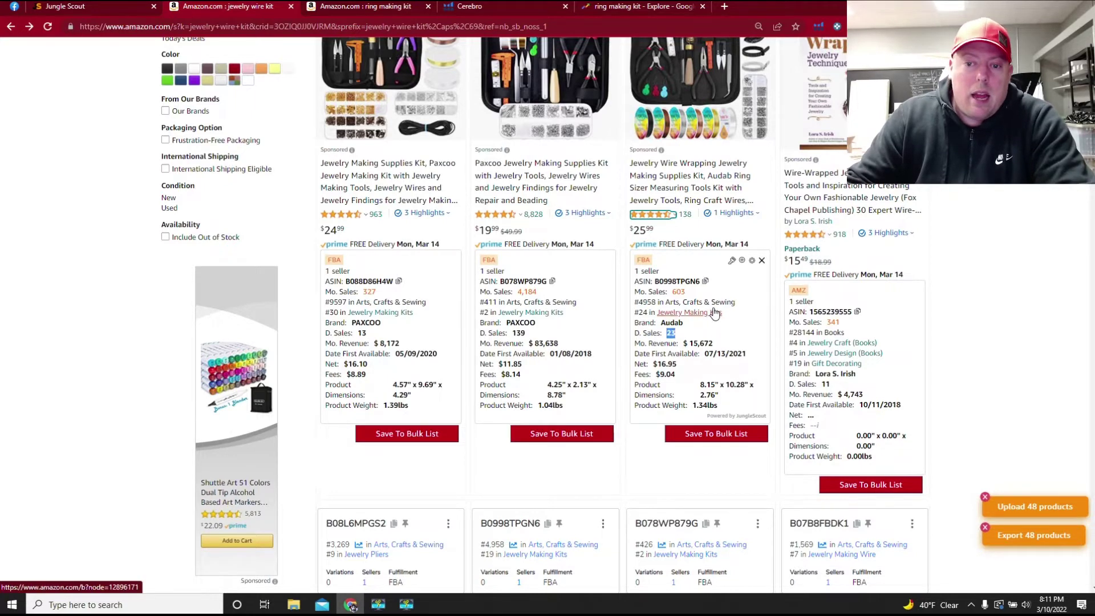
{"action": "left_click_drag", "start_coordinate": [693, 343], "coordinate": [709, 343]}
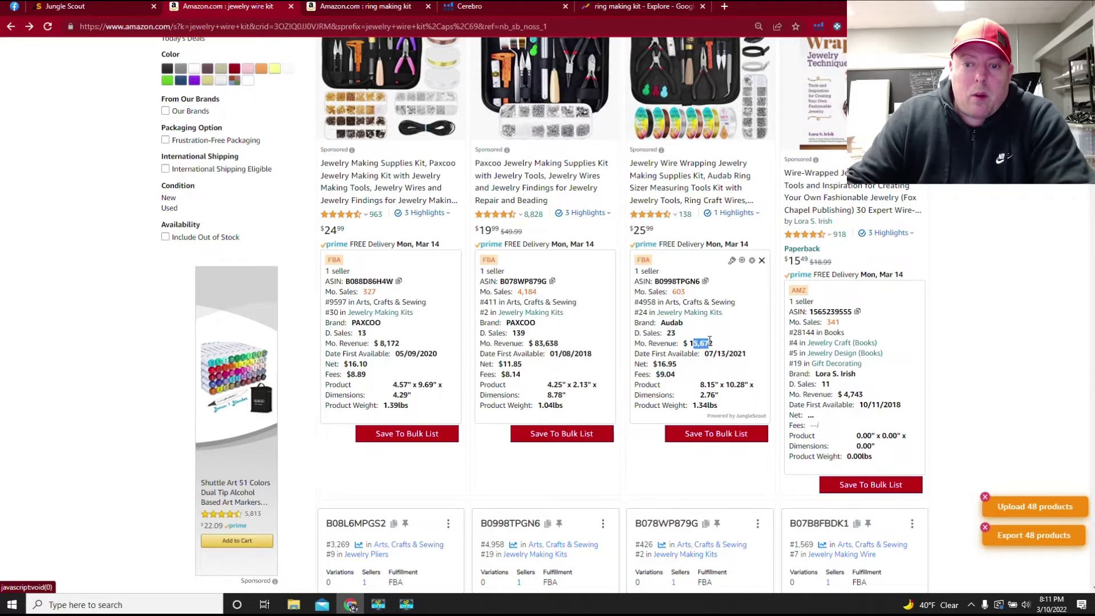
{"action": "left_click", "coordinate": [696, 110]}
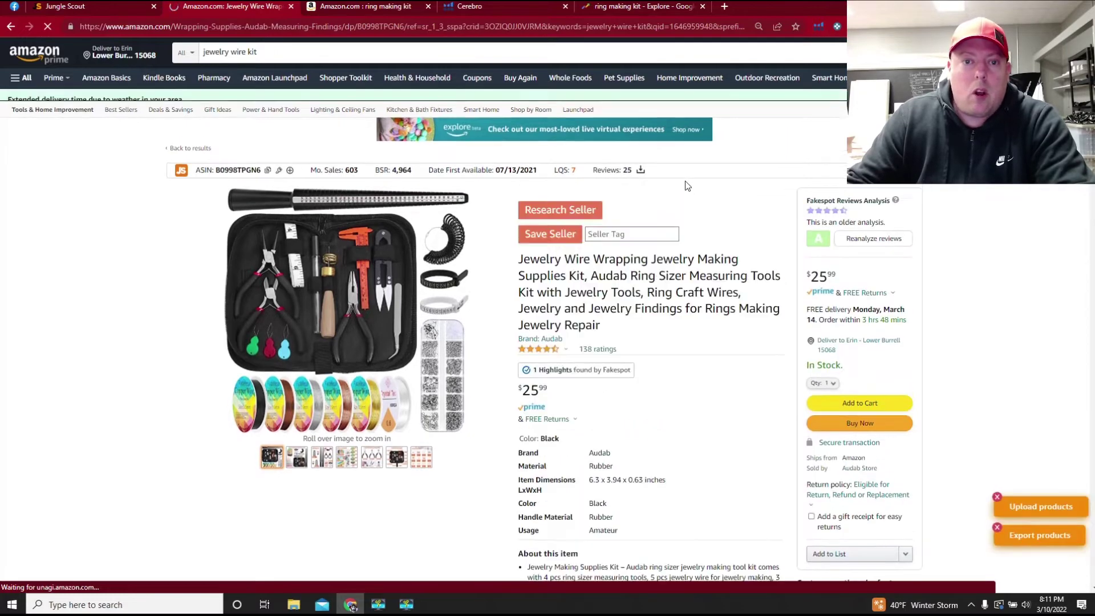
{"action": "left_click", "coordinate": [11, 27]}
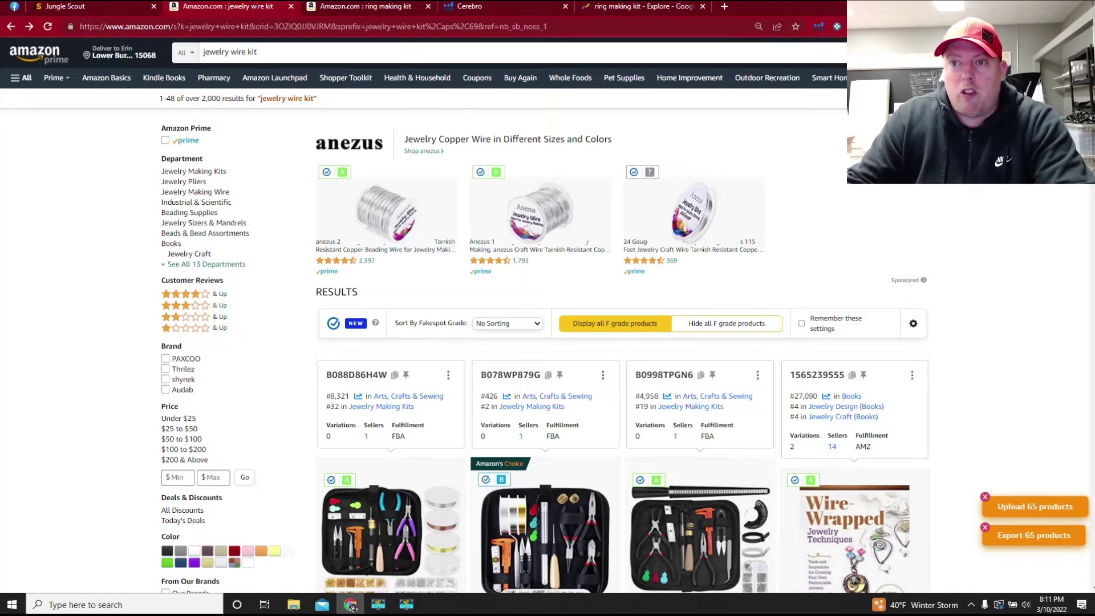
- Run Helium 10 Xray on the "jewelry wire kit" results, review the revenue, price and review averages, and close the report
{"action": "left_click", "coordinate": [820, 26]}
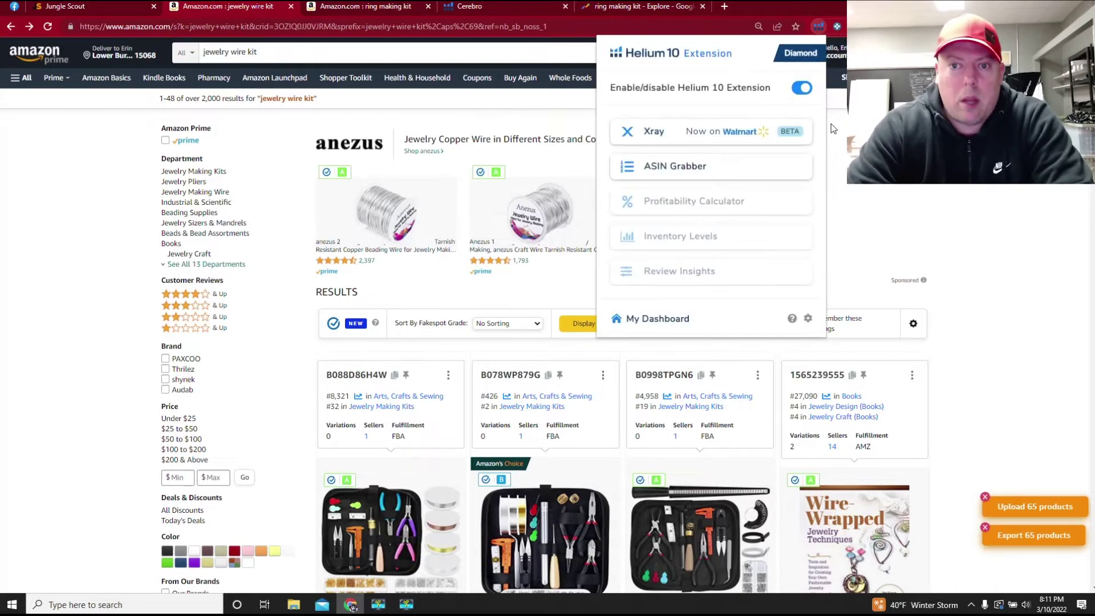
{"action": "left_click", "coordinate": [738, 134]}
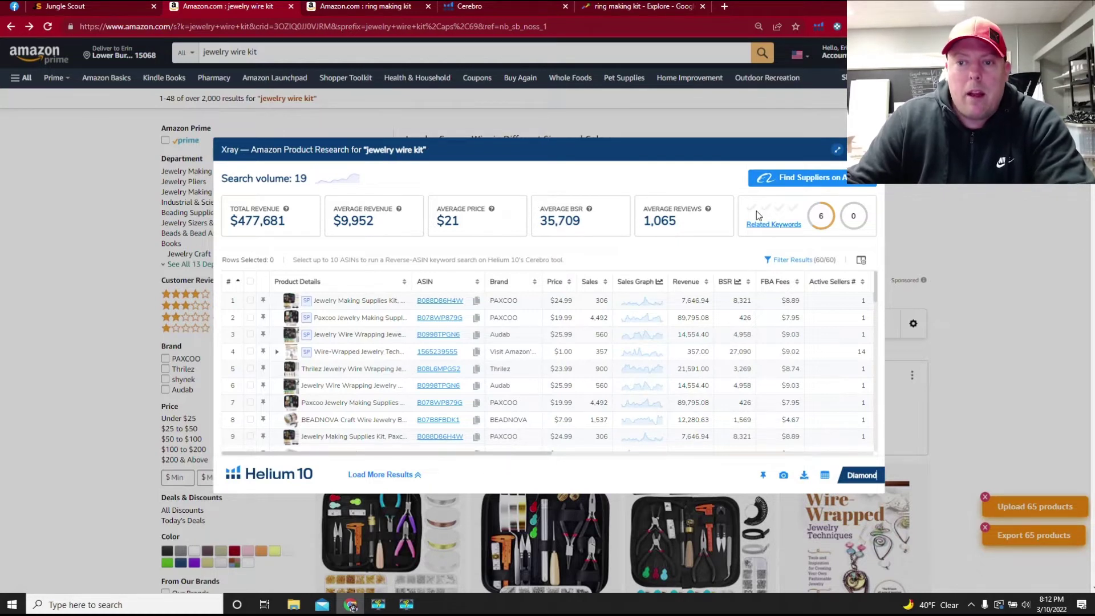
{"action": "mouse_move", "coordinate": [771, 228]}
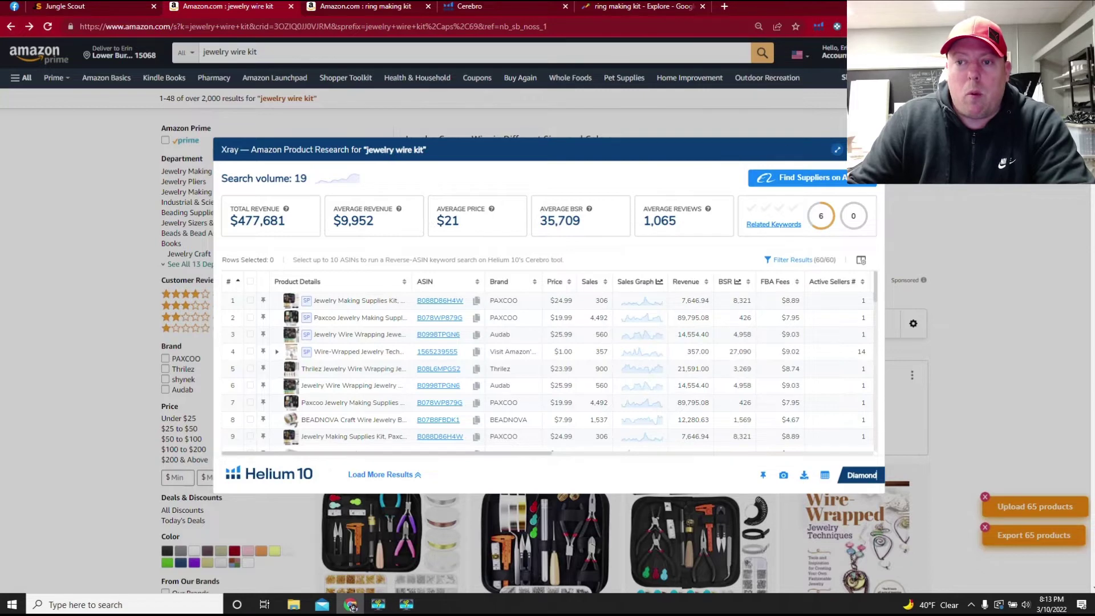
{"action": "key", "text": "Escape"}
- Re-examine the sponsored Audab kit in the search results, comparing its reviews, price and sales figures with the neighbouring Paxcoo kits
{"action": "scroll", "coordinate": [766, 386], "scroll_direction": "down", "scroll_amount": 3}
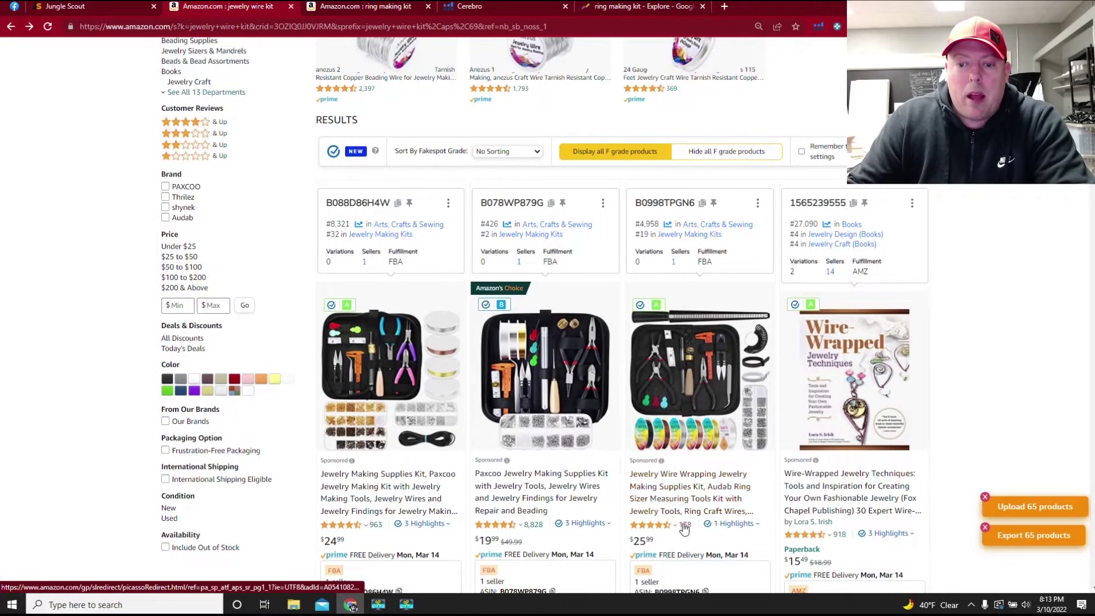
{"action": "scroll", "coordinate": [691, 516], "scroll_direction": "down", "scroll_amount": 2}
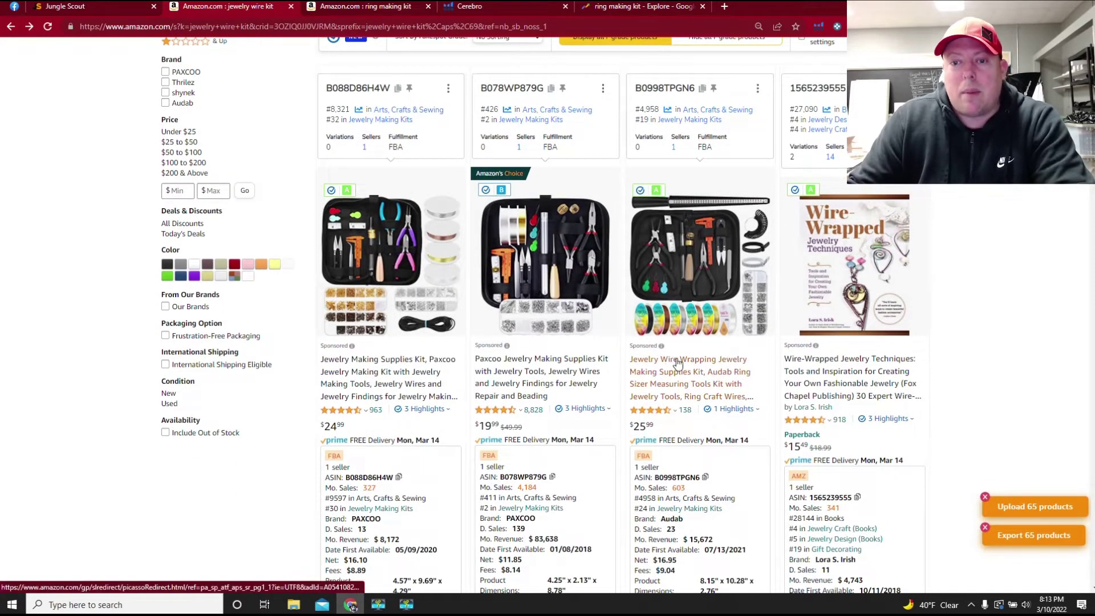
{"action": "scroll", "coordinate": [686, 342], "scroll_direction": "up", "scroll_amount": 4}
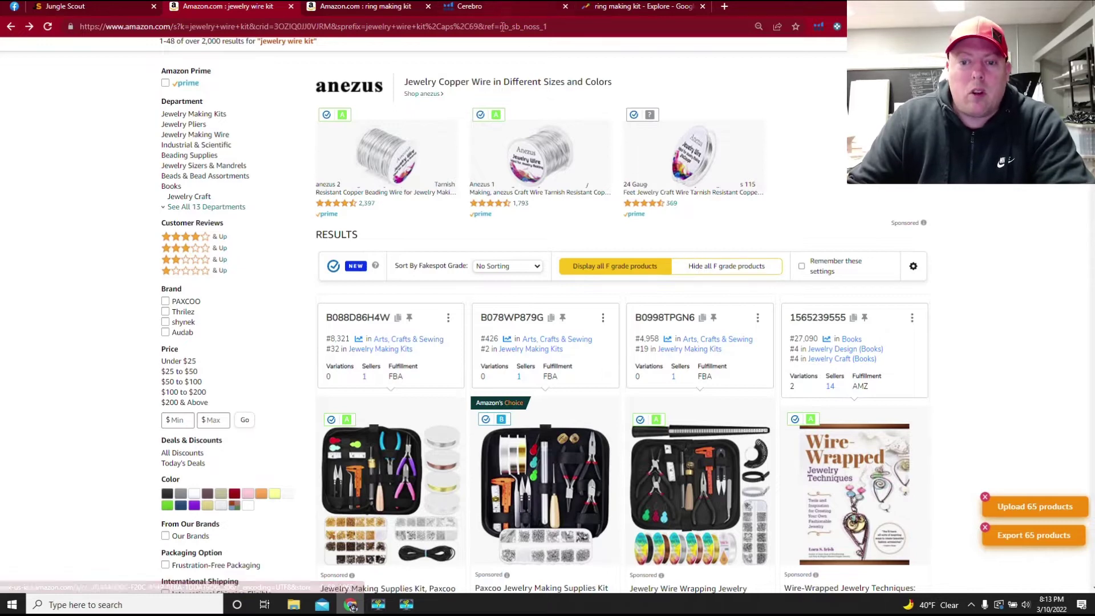
{"action": "scroll", "coordinate": [550, 108], "scroll_direction": "up", "scroll_amount": 1}
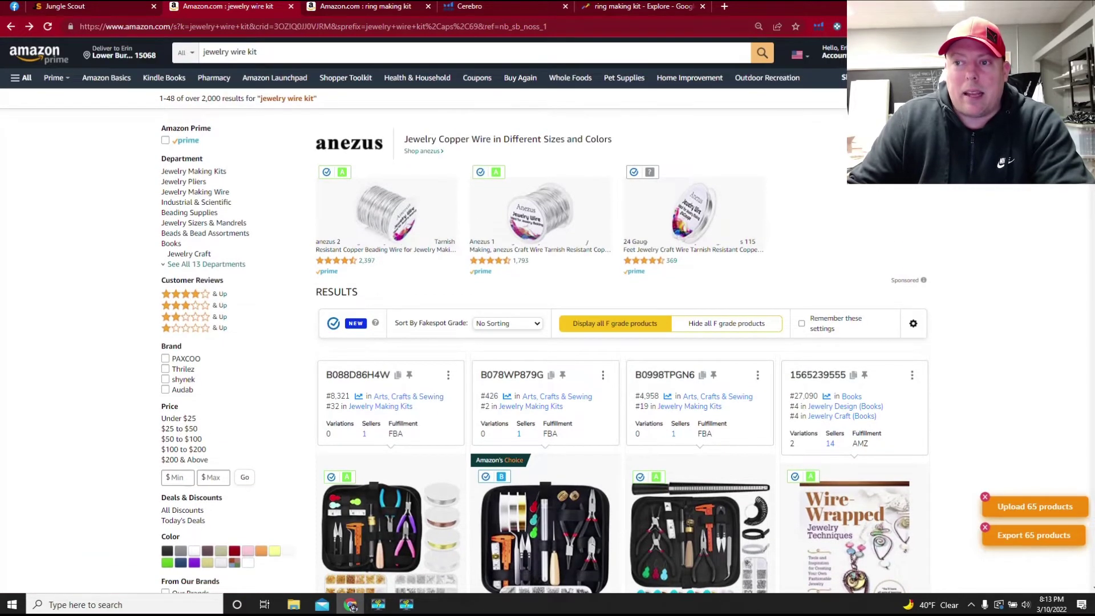
{"action": "scroll", "coordinate": [550, 314], "scroll_direction": "down", "scroll_amount": 3}
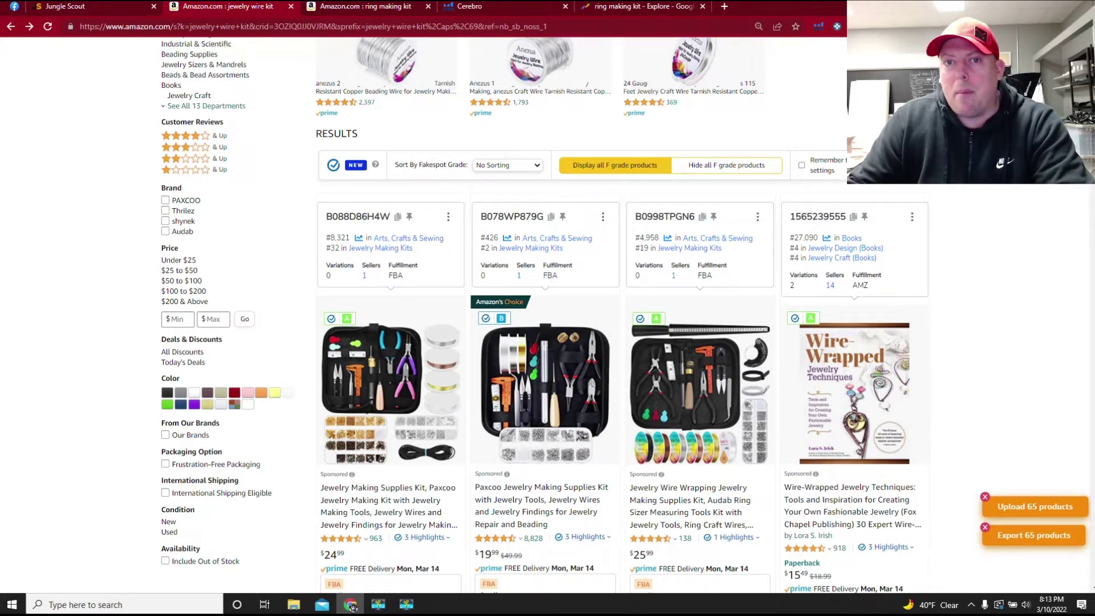
{"action": "scroll", "coordinate": [551, 314], "scroll_direction": "up", "scroll_amount": 3}
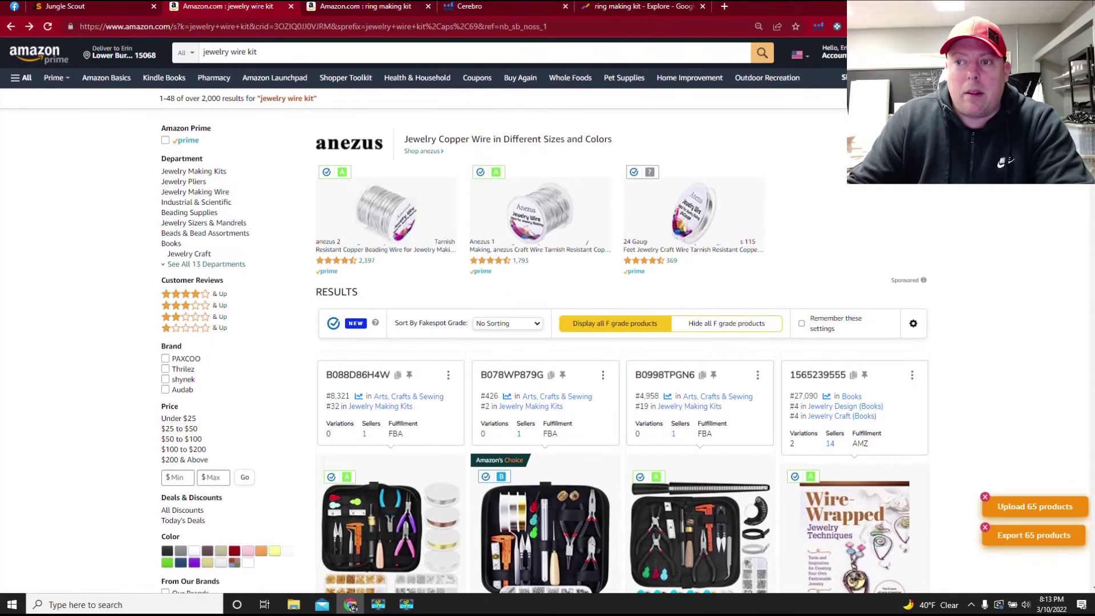
{"action": "scroll", "coordinate": [551, 313], "scroll_direction": "down", "scroll_amount": 10}
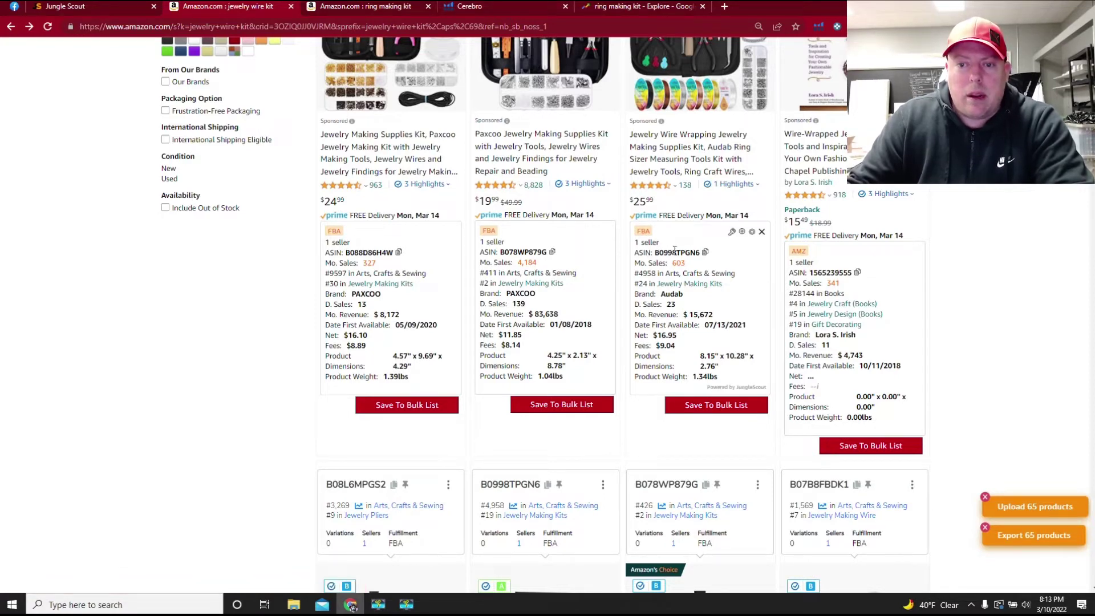
{"action": "scroll", "coordinate": [451, 74], "scroll_direction": "up", "scroll_amount": 2}
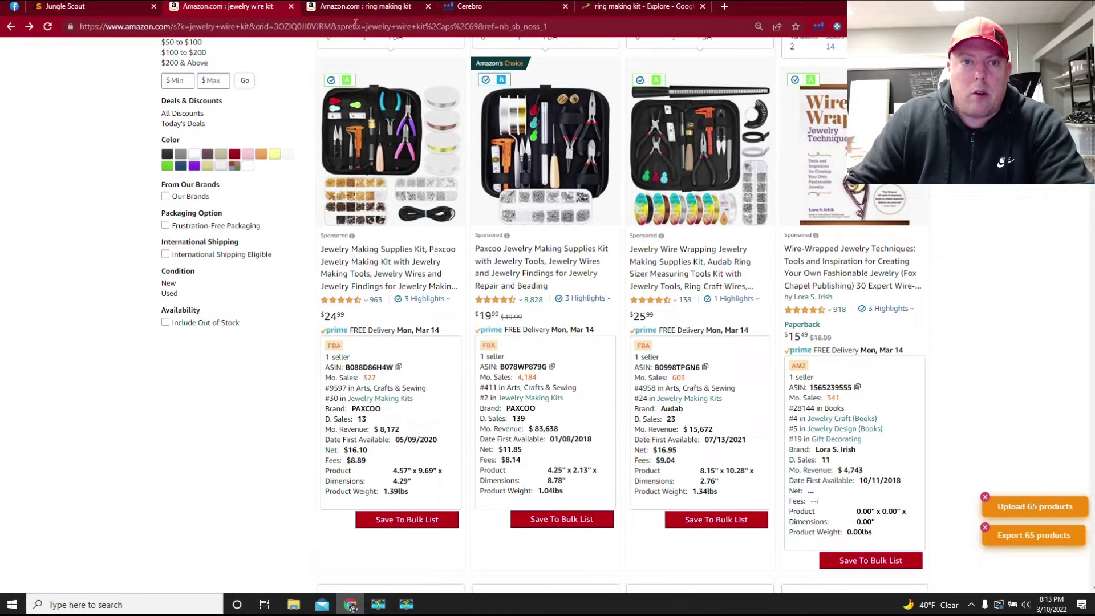
- Open the Audab kit's product page, select its ASIN B0998TPGN6 in the address, and view that ASIN's keyword results in Cerebro
{"action": "left_click", "coordinate": [670, 201]}
{"action": "double_click", "coordinate": [382, 26]}
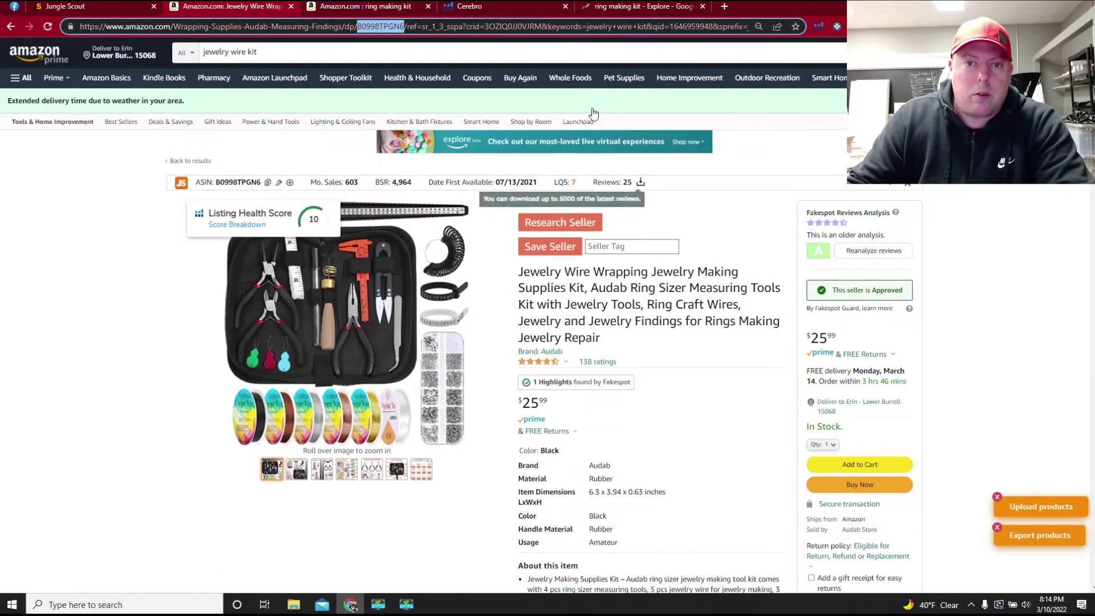
{"action": "left_click", "coordinate": [491, 10]}
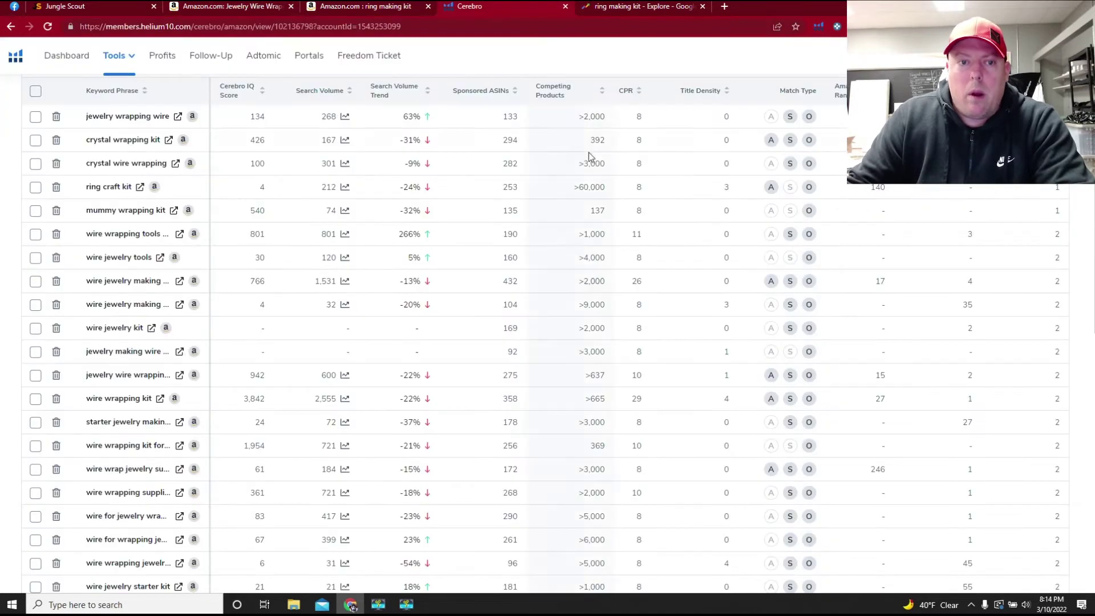
{"action": "scroll", "coordinate": [748, 173], "scroll_direction": "up", "scroll_amount": 6}
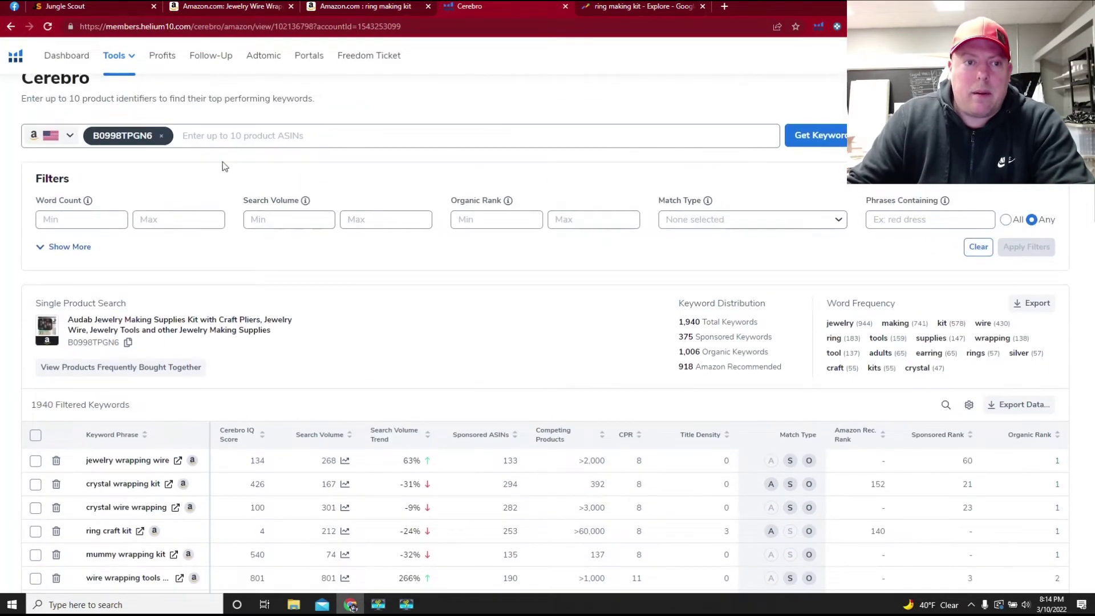
- Revisit the ring making kit results and the Audab kit's product page, and return to its Cerebro keyword results
{"action": "left_click", "coordinate": [388, 7]}
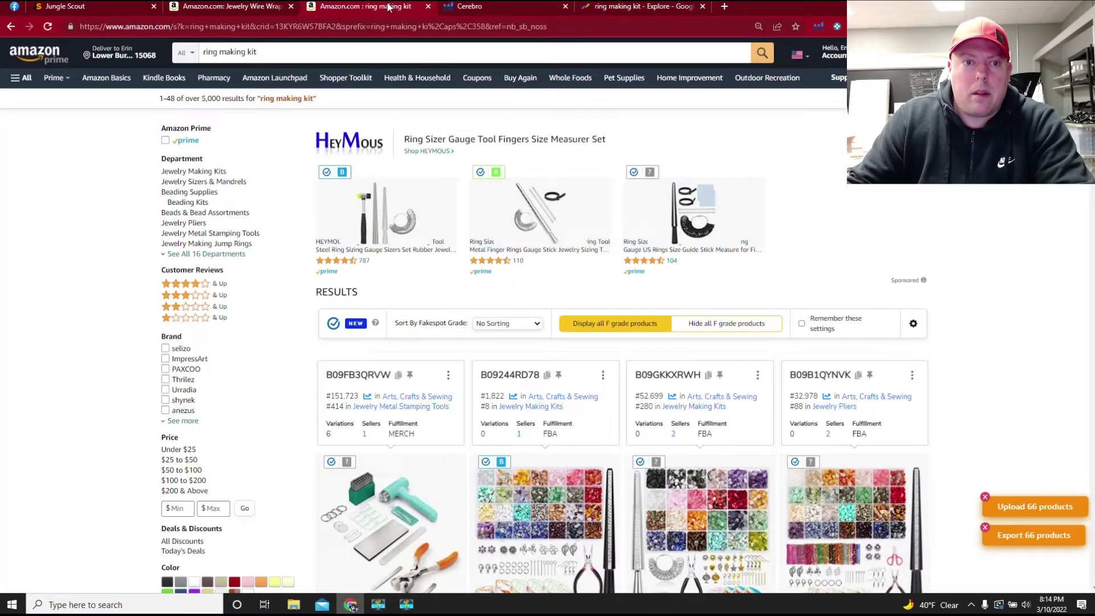
{"action": "left_click", "coordinate": [504, 5]}
{"action": "left_click", "coordinate": [227, 6]}
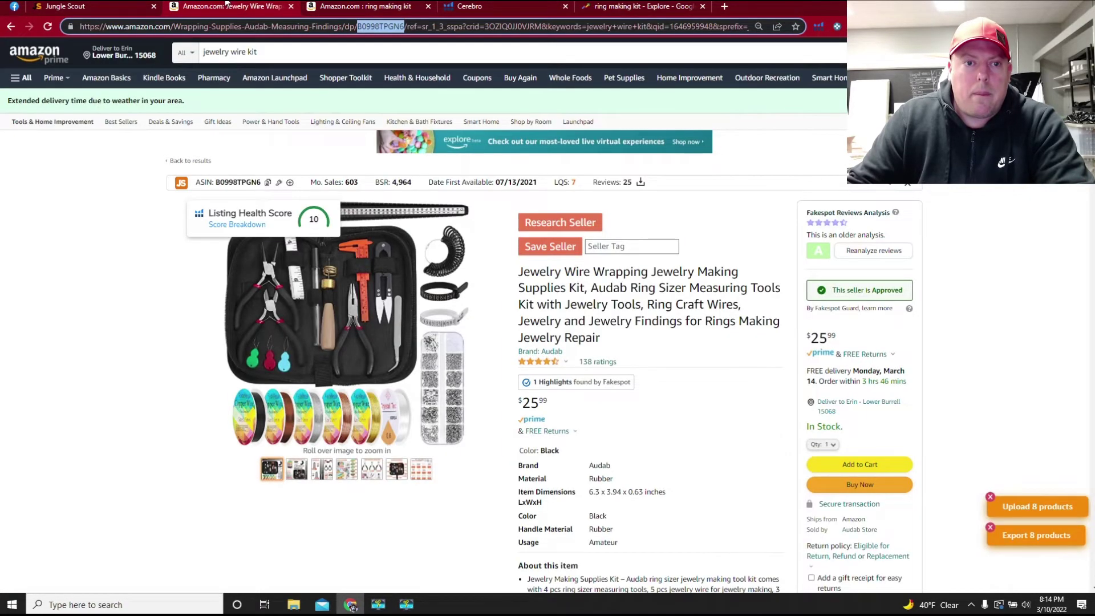
{"action": "left_click", "coordinate": [485, 10]}
- Review the organic ranks down the Audab kit's Cerebro keyword list and go back to its beginning
{"action": "scroll", "coordinate": [322, 247], "scroll_direction": "down", "scroll_amount": 1}
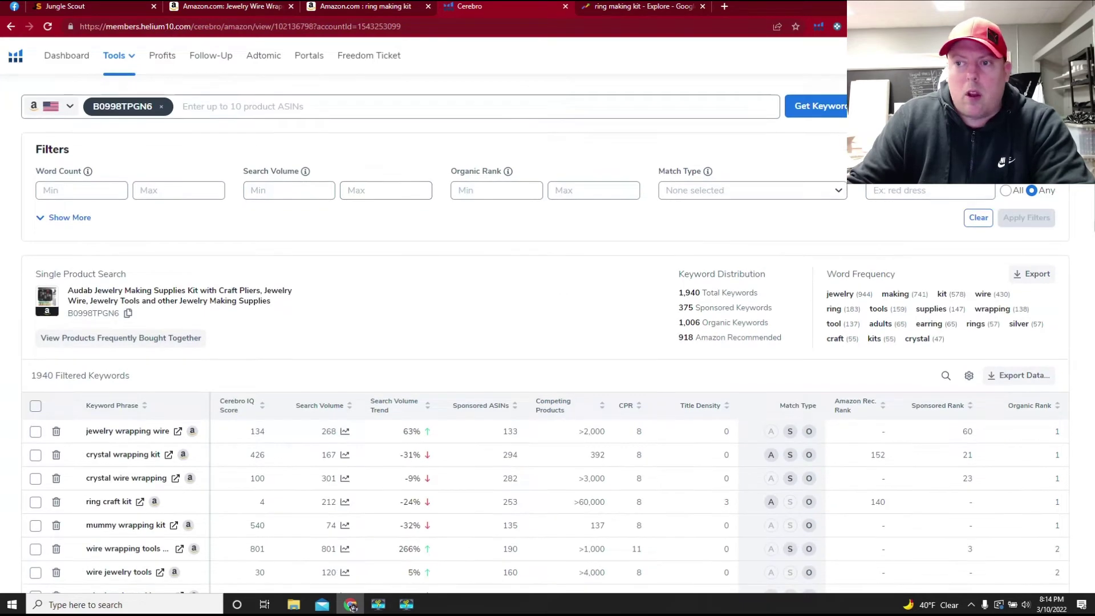
{"action": "scroll", "coordinate": [545, 339], "scroll_direction": "down", "scroll_amount": 5}
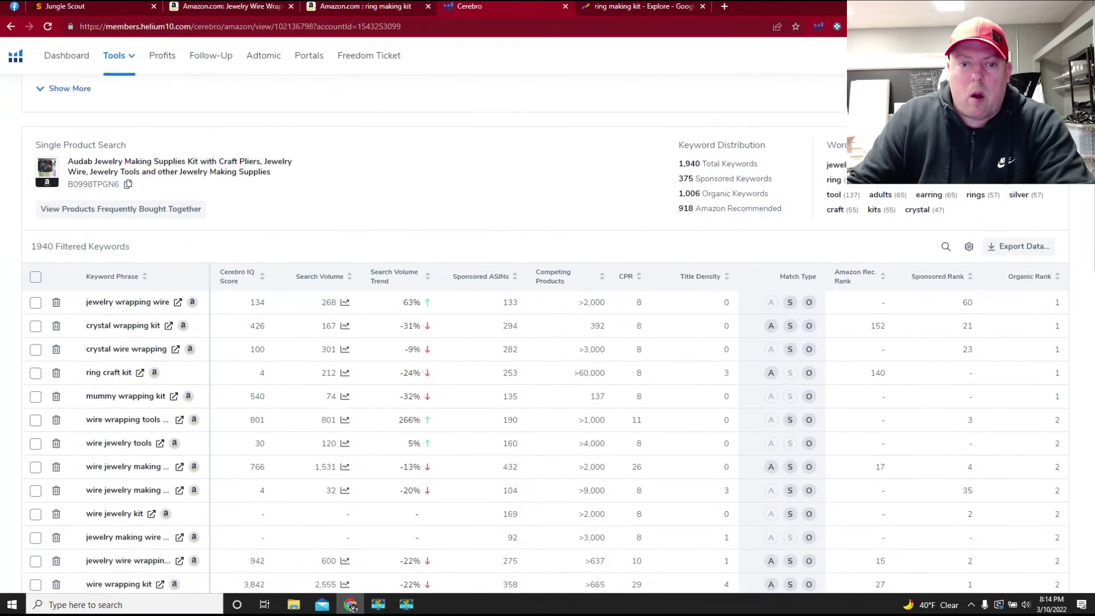
{"action": "scroll", "coordinate": [544, 340], "scroll_direction": "down", "scroll_amount": 1}
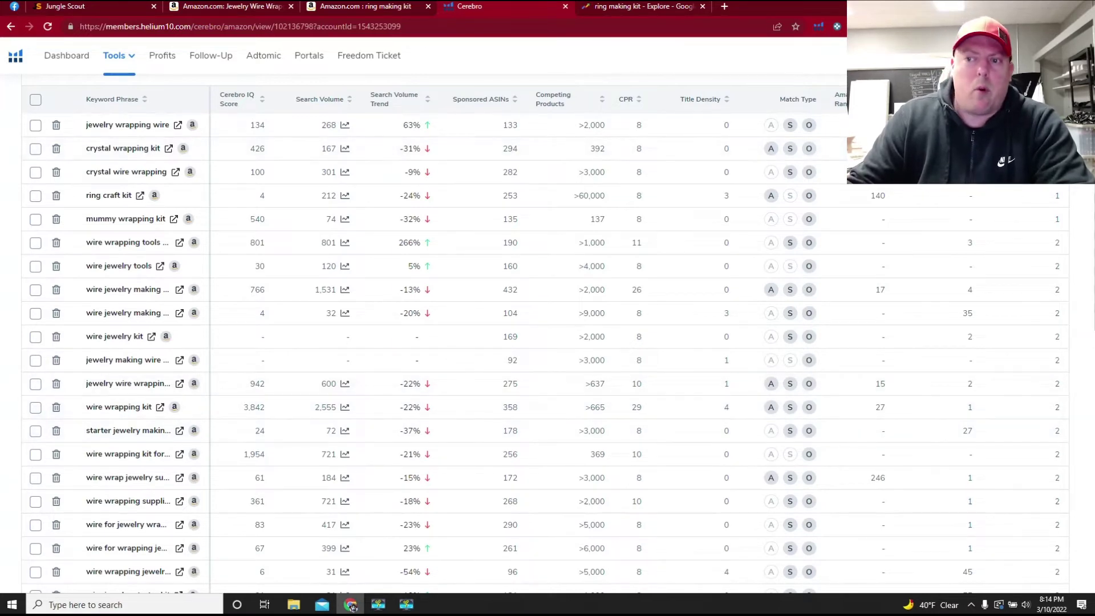
{"action": "scroll", "coordinate": [1088, 223], "scroll_direction": "down", "scroll_amount": 2}
{"action": "scroll", "coordinate": [1088, 223], "scroll_direction": "down", "scroll_amount": 11}
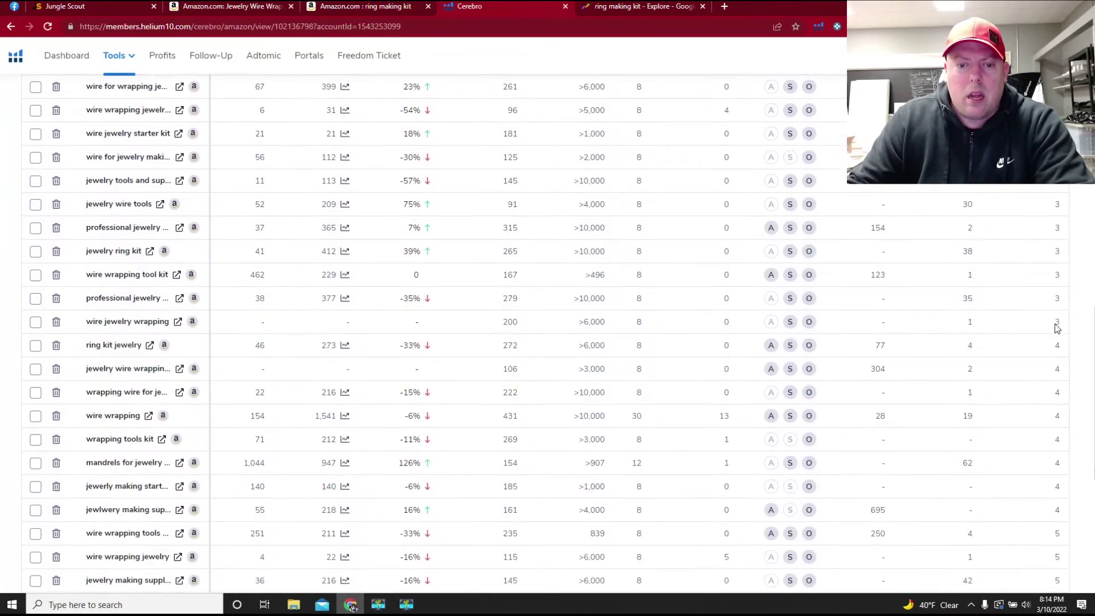
{"action": "scroll", "coordinate": [1039, 415], "scroll_direction": "up", "scroll_amount": 12}
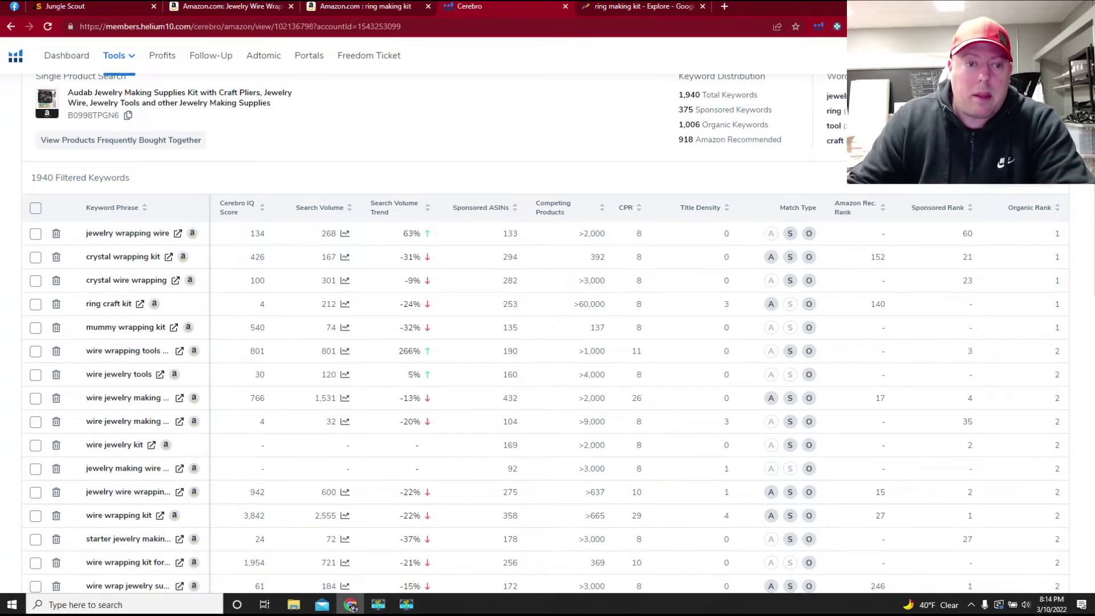
- Examine the top-ranked keywords, highlighting the search volume and sponsored rank of the first "wire jewelry making" keyword
{"action": "scroll", "coordinate": [546, 333], "scroll_direction": "down", "scroll_amount": 2}
{"action": "scroll", "coordinate": [546, 333], "scroll_direction": "up", "scroll_amount": 3}
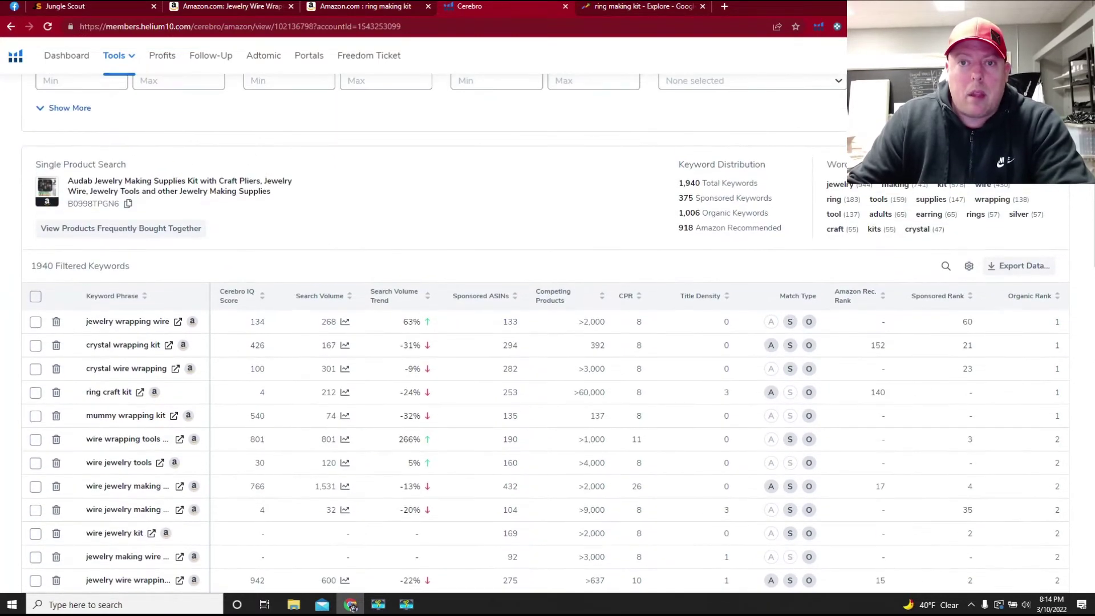
{"action": "scroll", "coordinate": [546, 334], "scroll_direction": "down", "scroll_amount": 3}
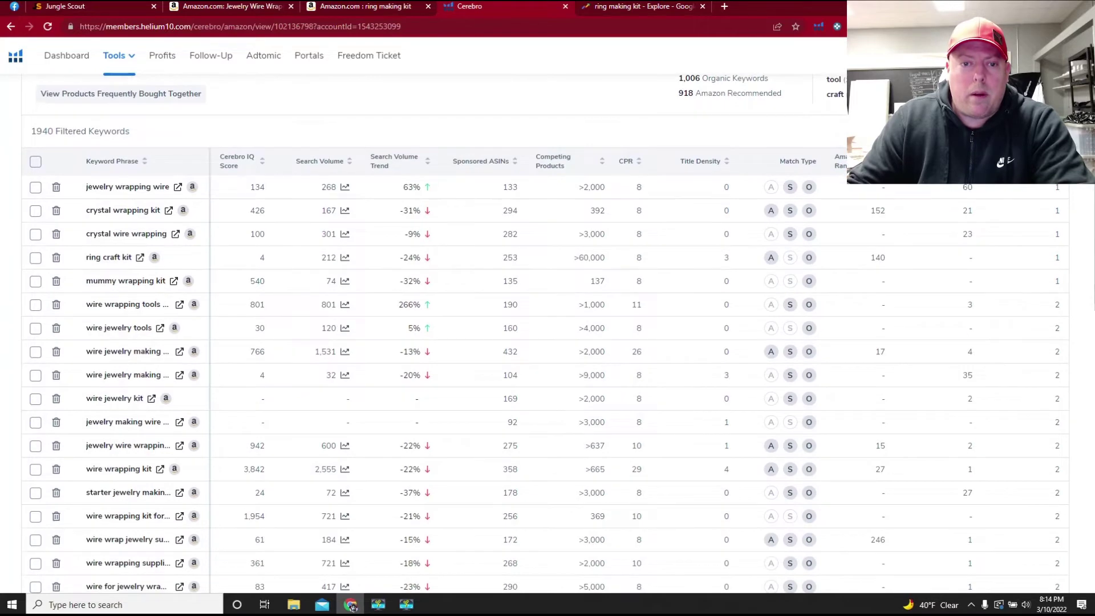
{"action": "scroll", "coordinate": [545, 334], "scroll_direction": "up", "scroll_amount": 2}
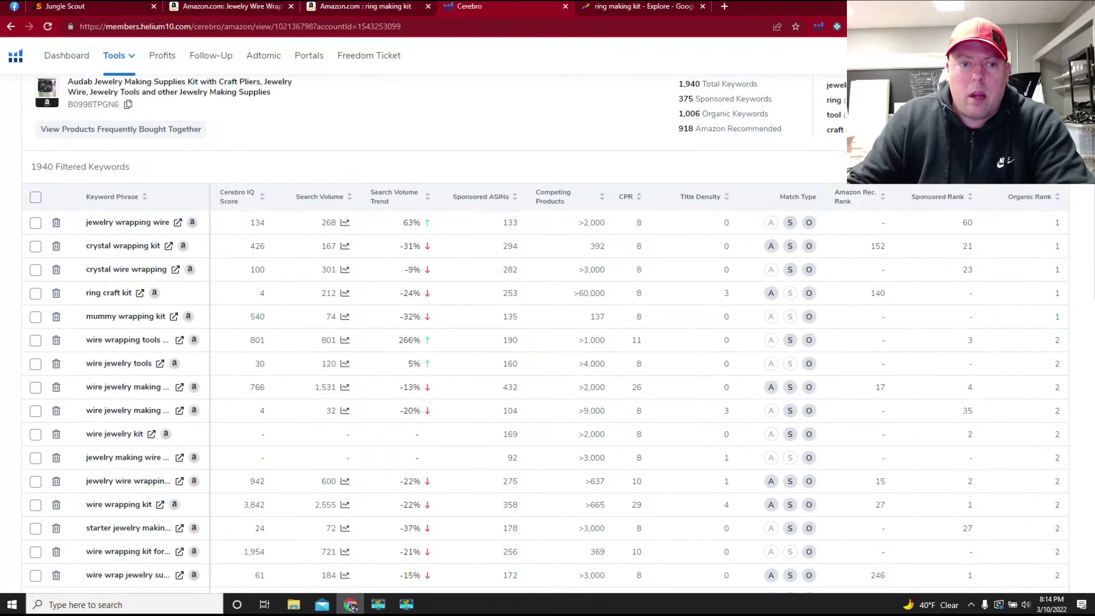
{"action": "scroll", "coordinate": [545, 333], "scroll_direction": "down", "scroll_amount": 3}
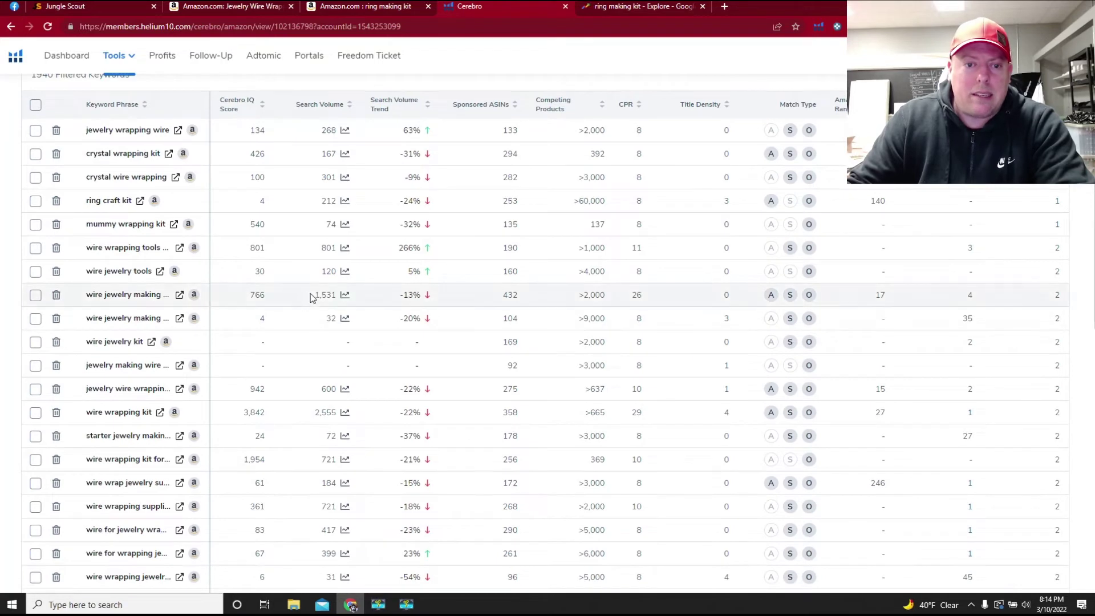
{"action": "left_click_drag", "start_coordinate": [333, 295], "coordinate": [333, 309]}
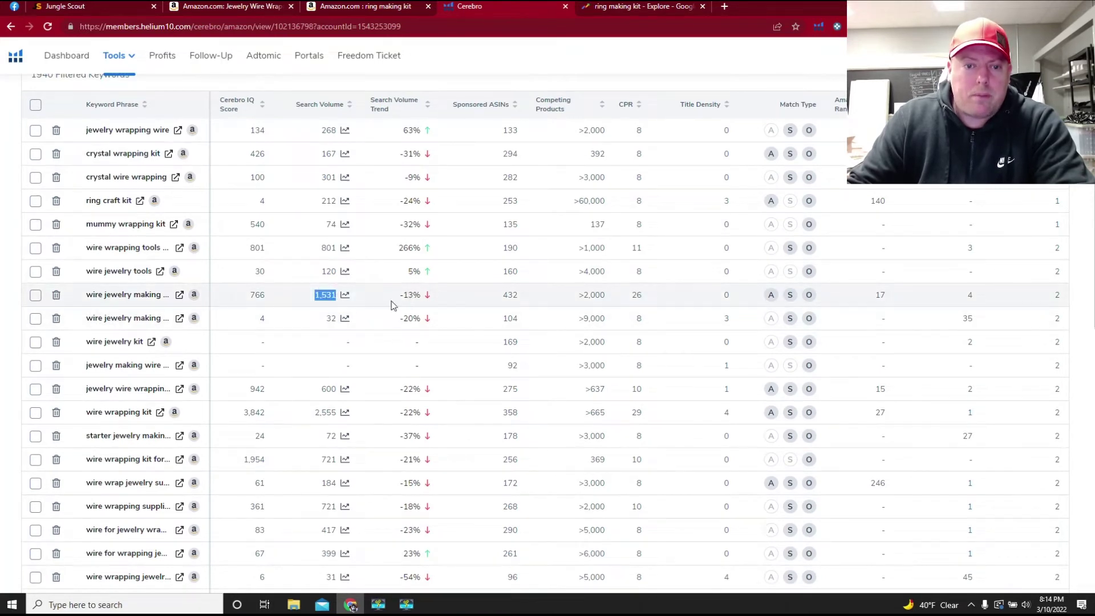
{"action": "left_click_drag", "start_coordinate": [1053, 298], "coordinate": [1063, 300]}
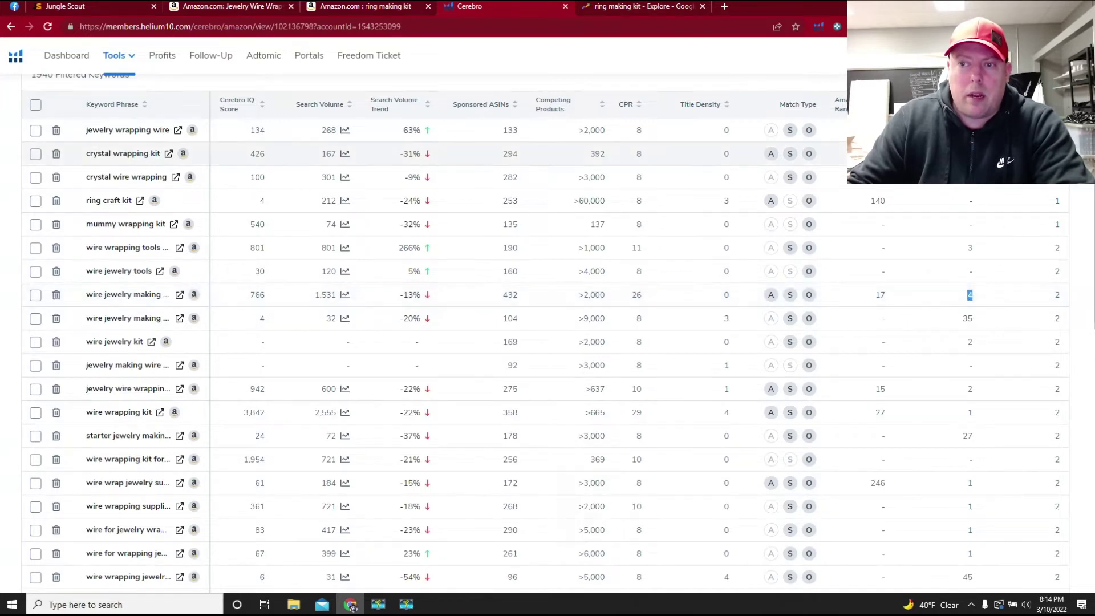
- Check the organic and sponsored ranks of the "wire wrapping kit" keyword
{"action": "scroll", "coordinate": [1018, 291], "scroll_direction": "up", "scroll_amount": 2}
{"action": "scroll", "coordinate": [1092, 185], "scroll_direction": "down", "scroll_amount": 1}
{"action": "scroll", "coordinate": [1092, 186], "scroll_direction": "down", "scroll_amount": 2}
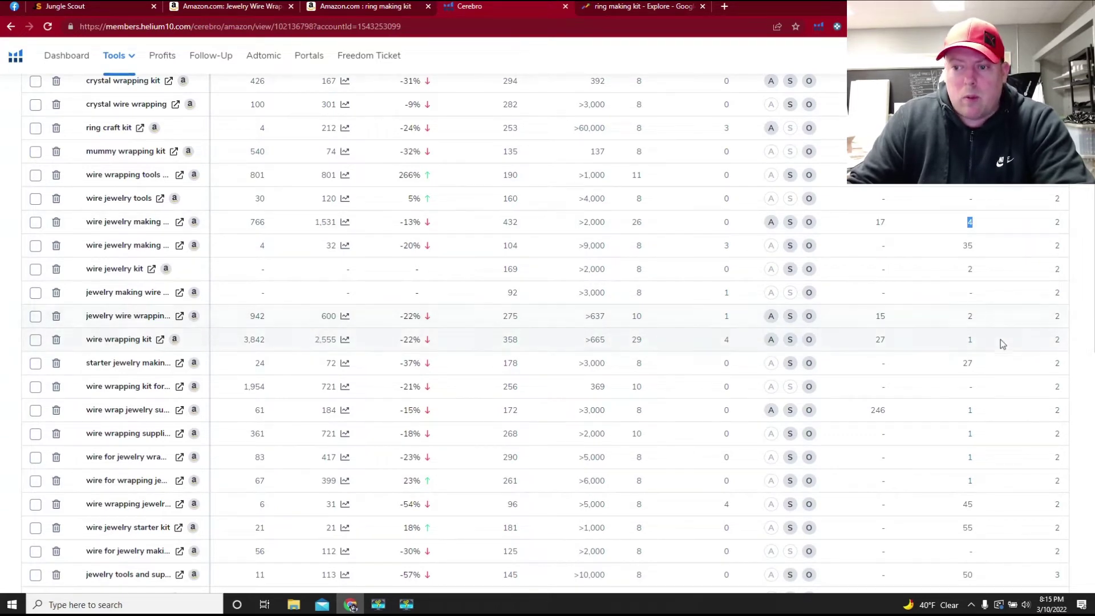
{"action": "double_click", "coordinate": [1057, 340]}
{"action": "double_click", "coordinate": [970, 340]}
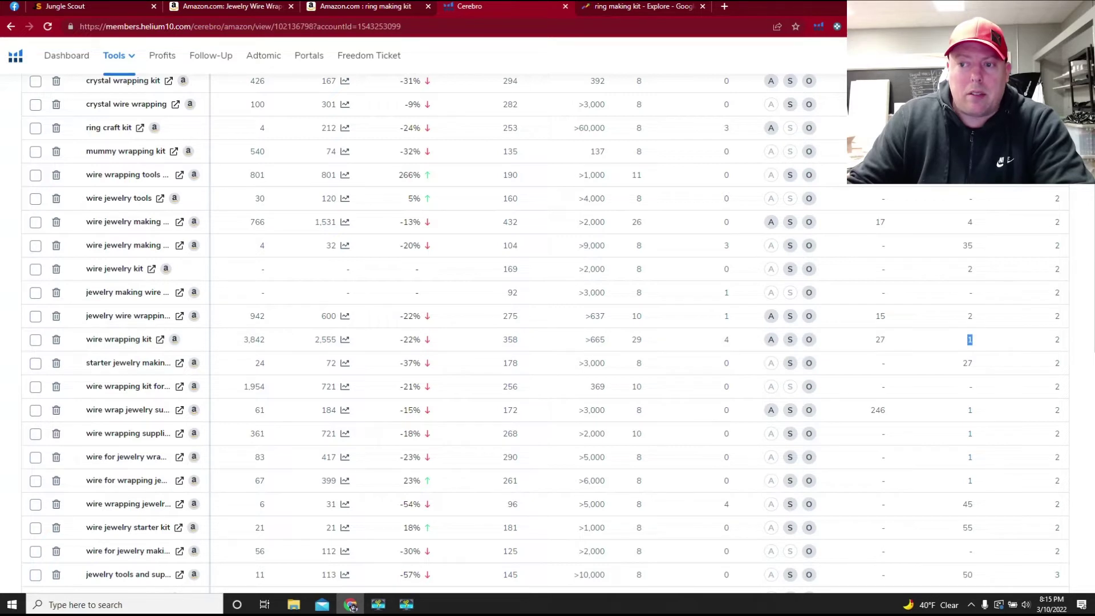
- Examine the lower-ranked keywords, highlighting the "wire wrapping" search volume and the "mandrels for jewelry" row
{"action": "left_click", "coordinate": [352, 606]}
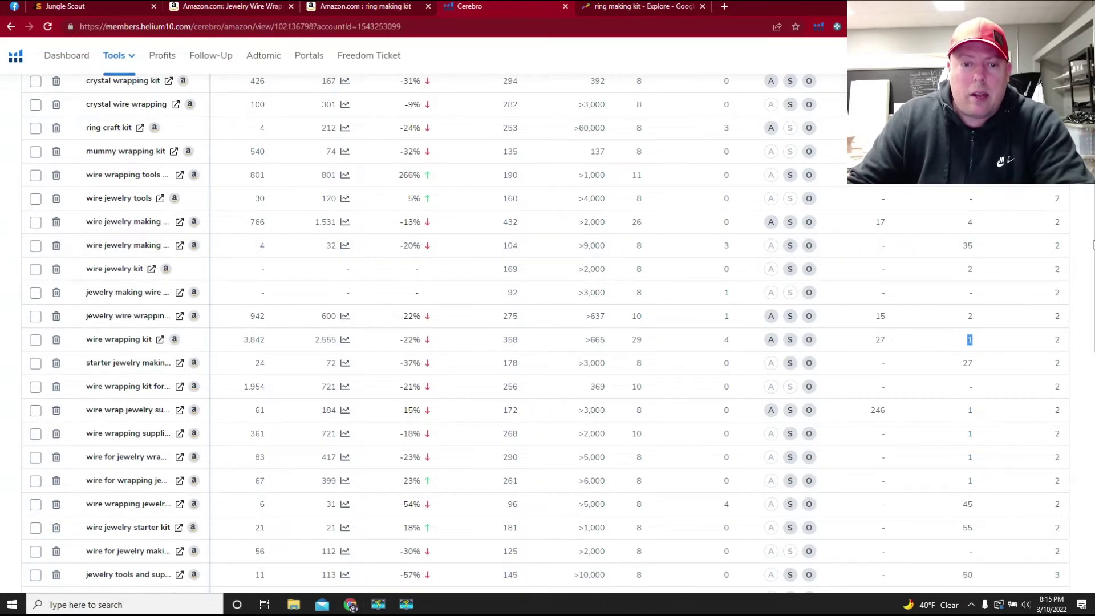
{"action": "key", "text": "Down"}
{"action": "key", "text": "Down"}
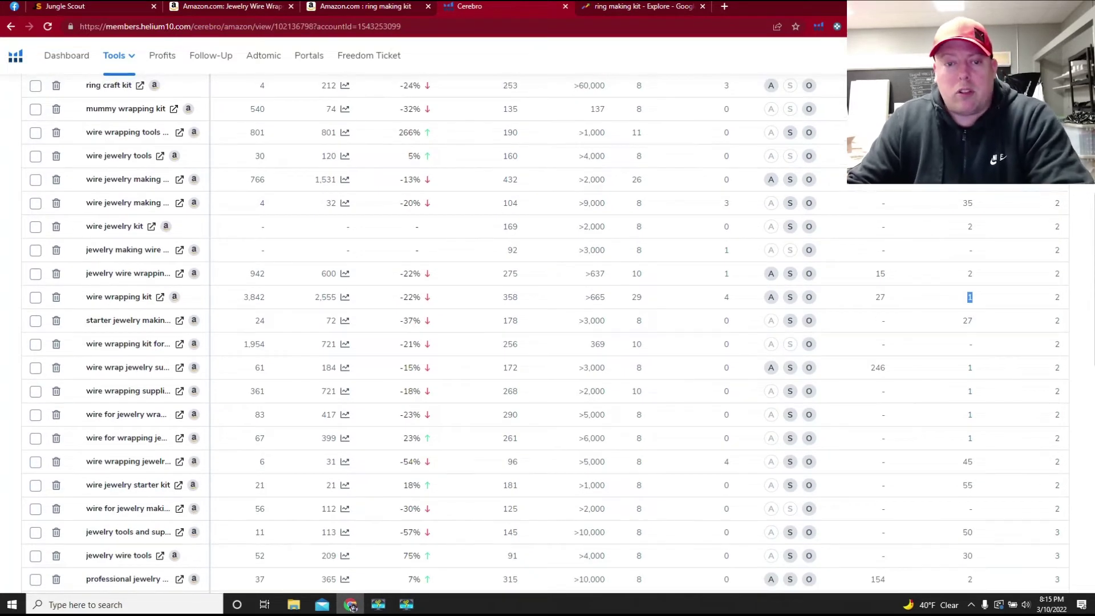
{"action": "key", "text": "Up"}
{"action": "key", "text": "Down"}
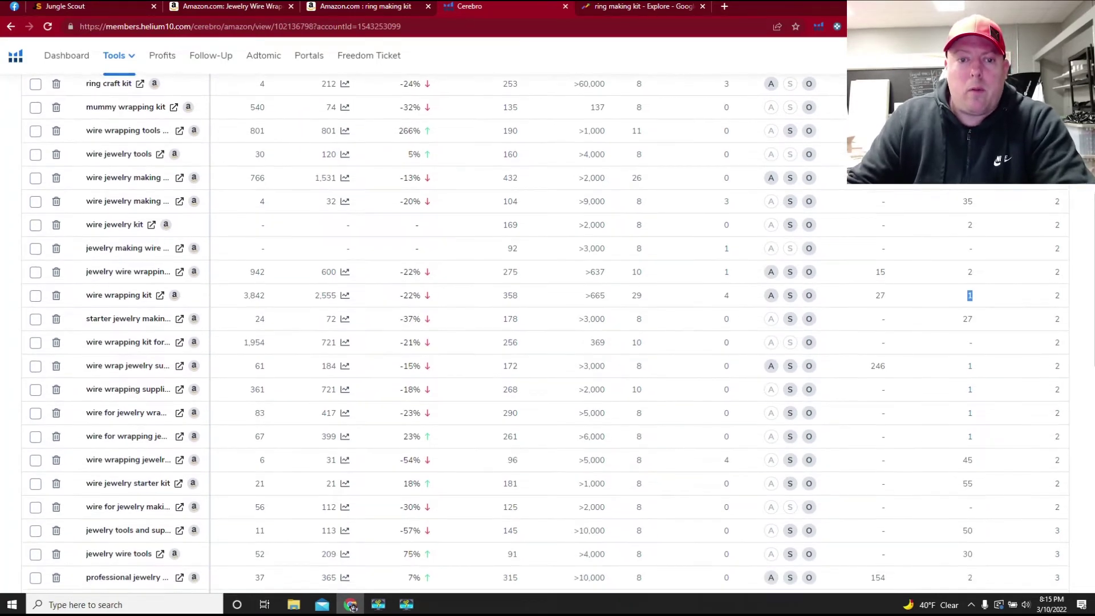
{"action": "key", "text": "Down"}
{"action": "key", "text": "Down"}
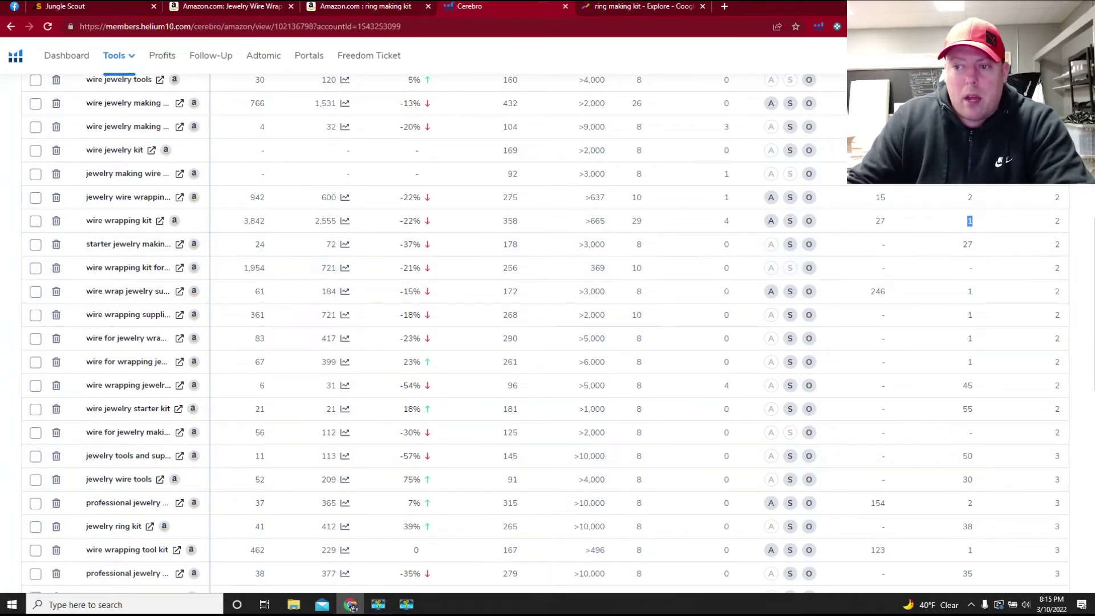
{"action": "left_click", "coordinate": [350, 604]}
{"action": "key", "text": "Down"}
{"action": "key", "text": "Down"}
{"action": "key", "text": "Down"}
{"action": "key", "text": "Down"}
{"action": "key", "text": "Down"}
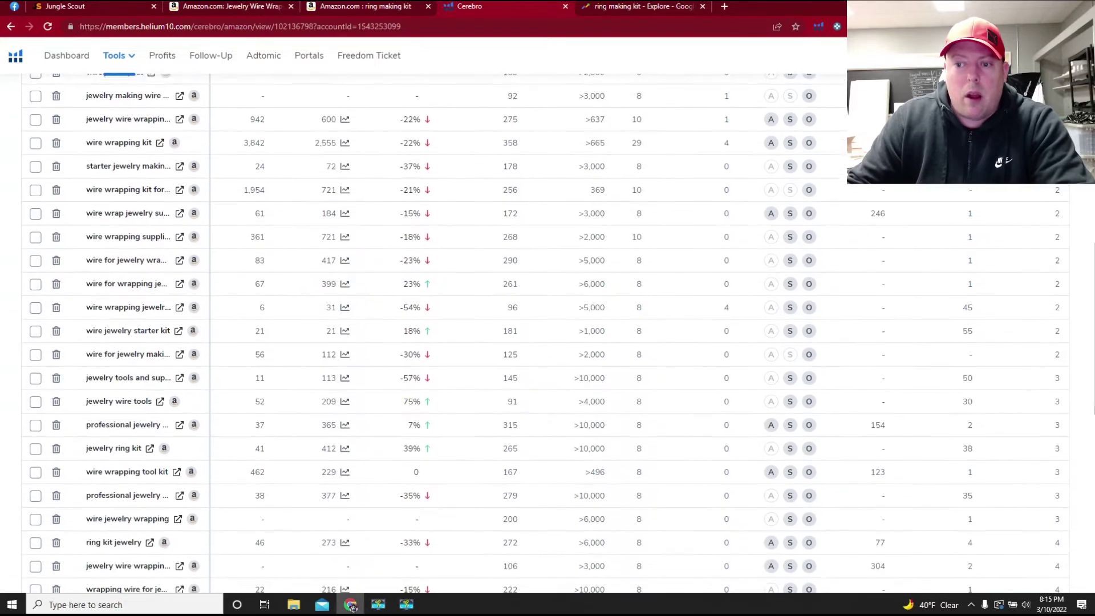
{"action": "key", "text": "Down"}
{"action": "key", "text": "Down"}
{"action": "key", "text": "Down"}
{"action": "key", "text": "Down"}
{"action": "key", "text": "Down"}
{"action": "key", "text": "Down"}
{"action": "key", "text": "Down"}
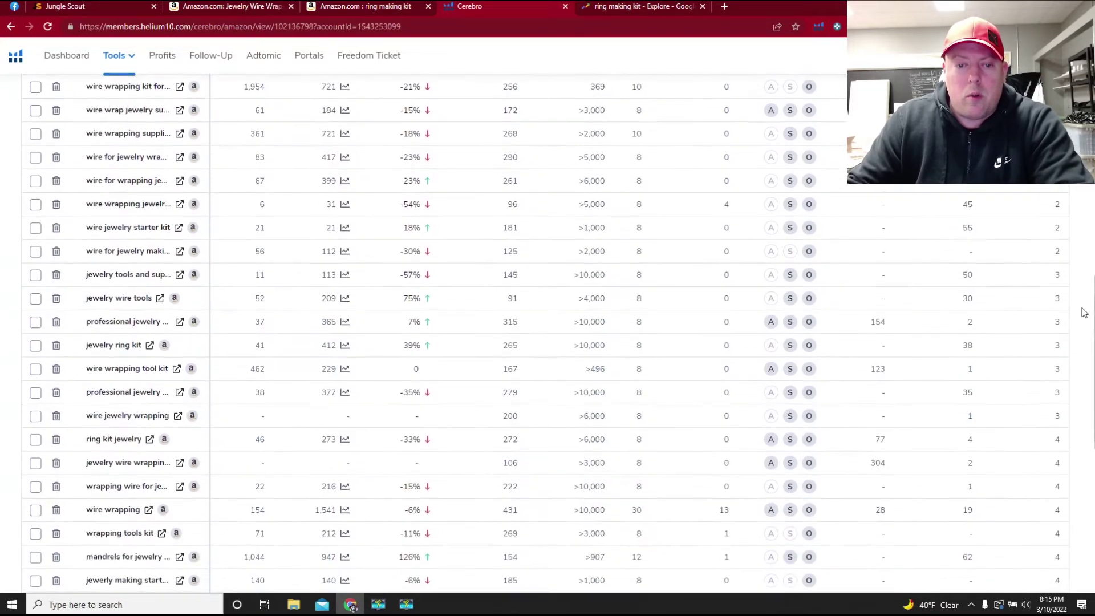
{"action": "key", "text": "Down"}
{"action": "key", "text": "Down"}
{"action": "key", "text": "Down"}
{"action": "key", "text": "Down"}
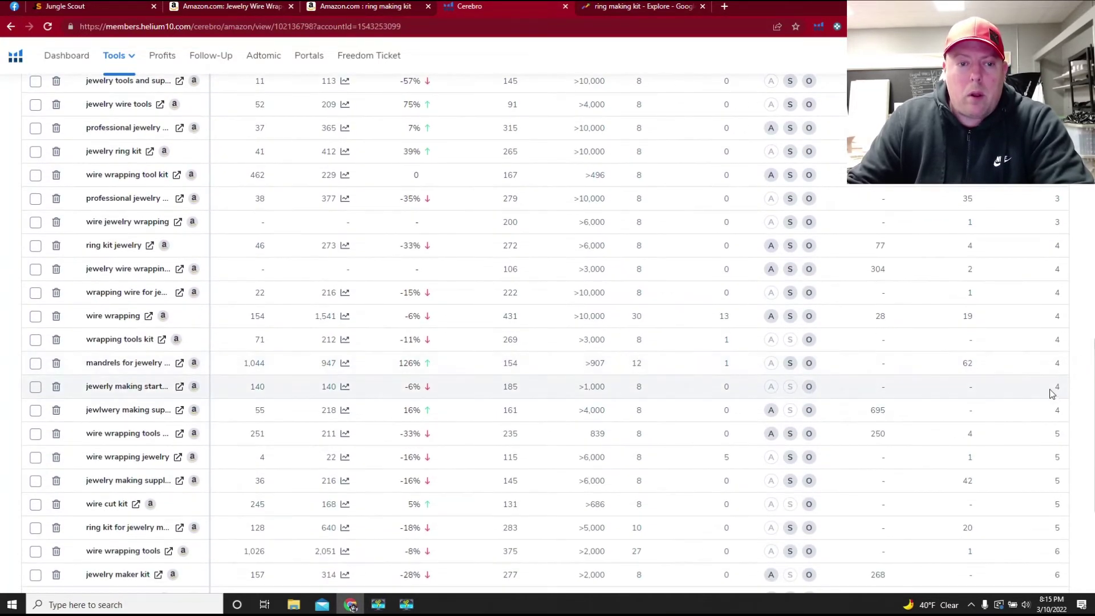
{"action": "left_click_drag", "start_coordinate": [332, 316], "coordinate": [321, 316]}
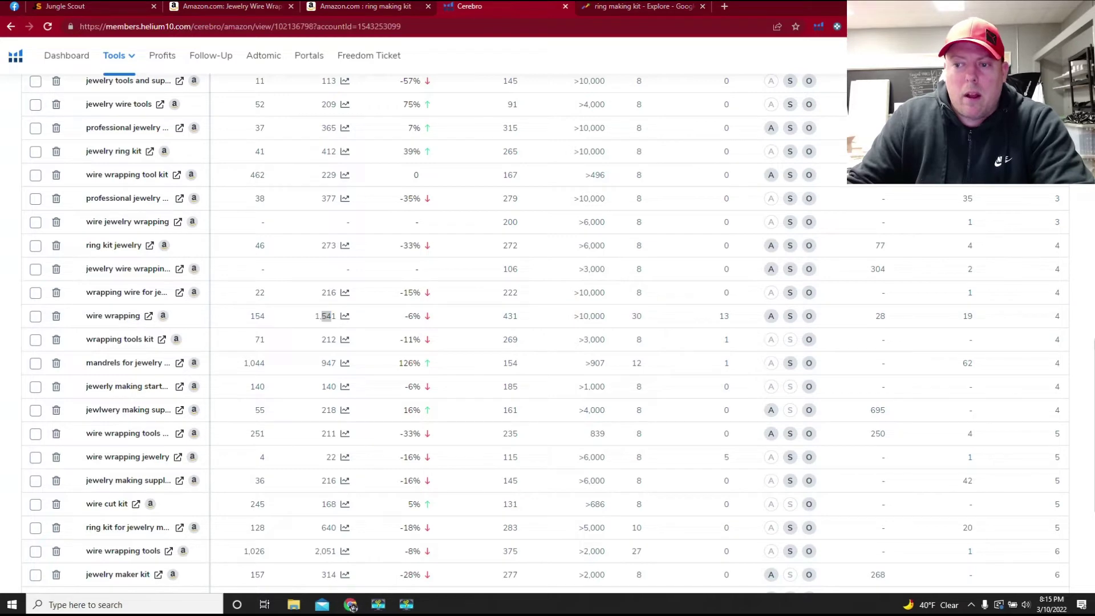
{"action": "triple_click", "coordinate": [1092, 354]}
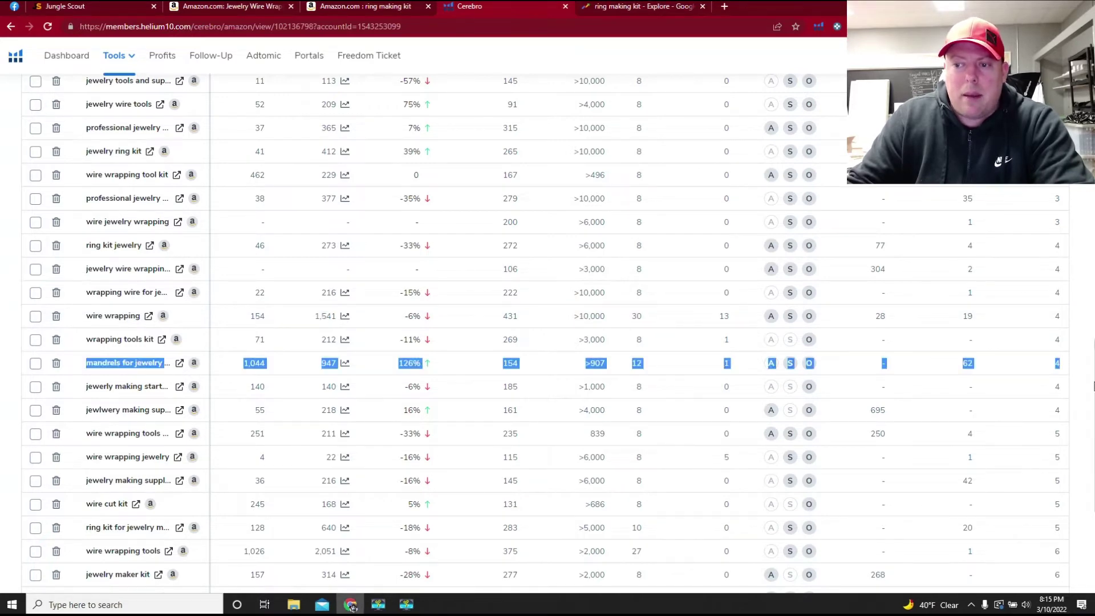
- Go over the Audab kit's keyword list again from the first keyword to "mandrels for jewelry", comparing search volumes and ranks
{"action": "scroll", "coordinate": [1093, 386], "scroll_direction": "up", "scroll_amount": 15}
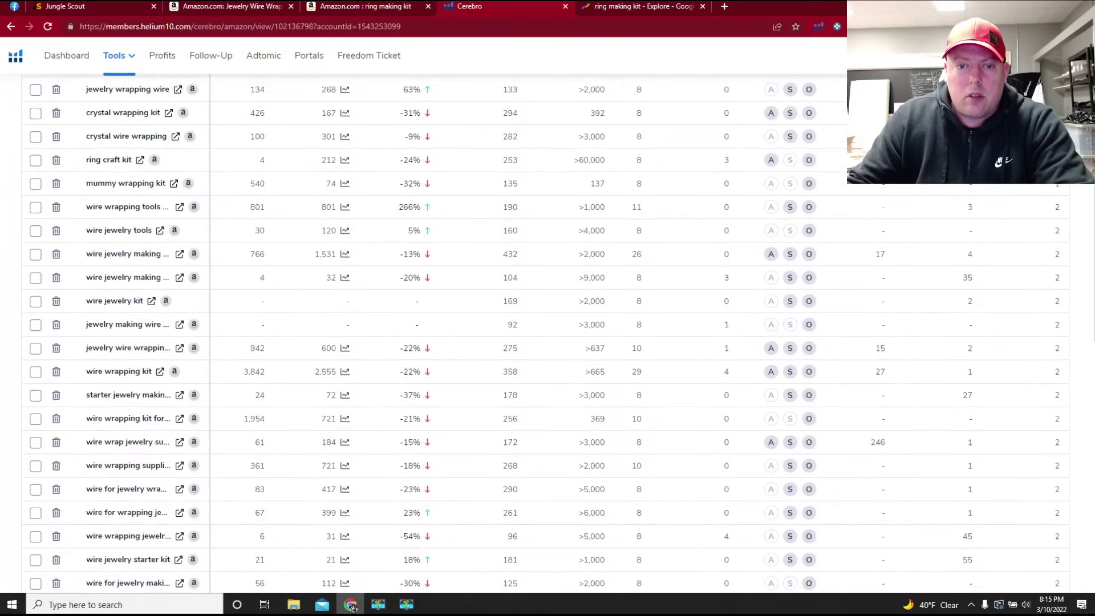
{"action": "scroll", "coordinate": [1092, 386], "scroll_direction": "up", "scroll_amount": 1}
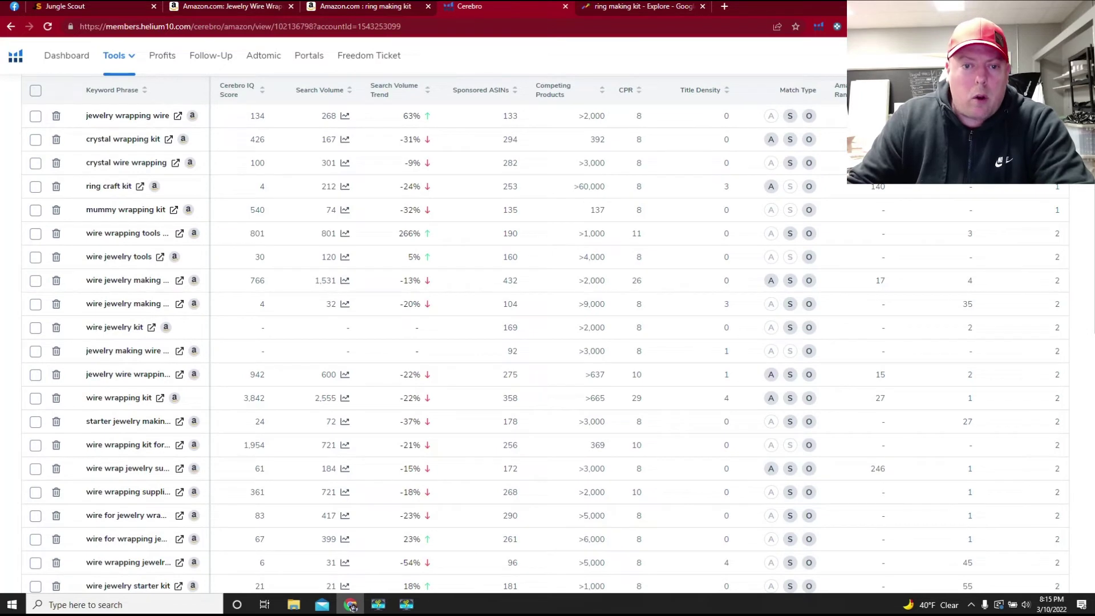
{"action": "scroll", "coordinate": [1092, 387], "scroll_direction": "down", "scroll_amount": 1}
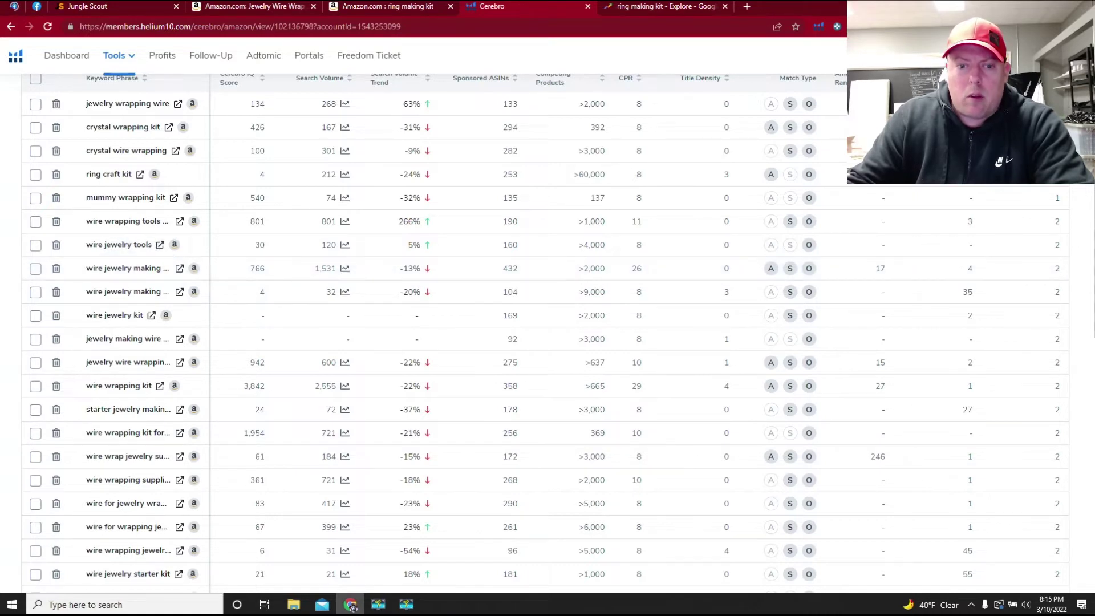
{"action": "scroll", "coordinate": [1093, 386], "scroll_direction": "down", "scroll_amount": 3}
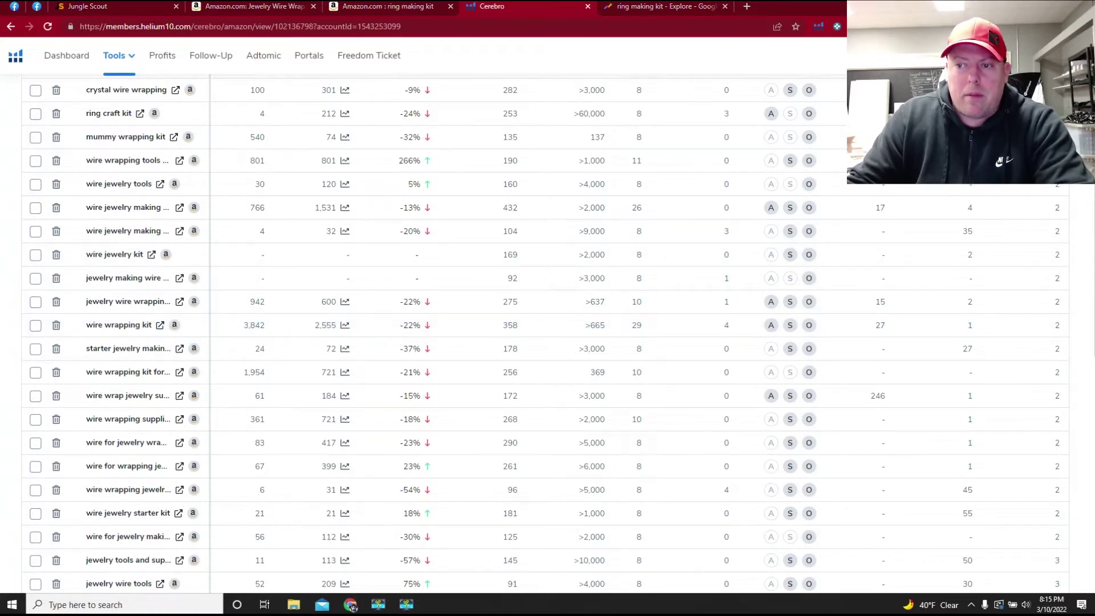
{"action": "scroll", "coordinate": [545, 336], "scroll_direction": "down", "scroll_amount": 2}
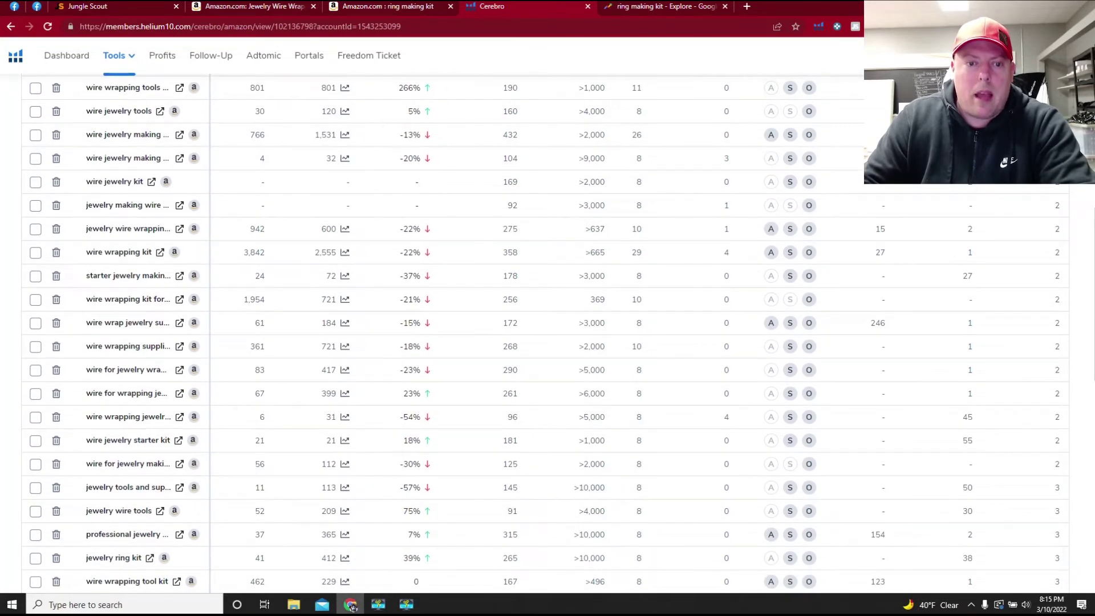
{"action": "scroll", "coordinate": [1092, 238], "scroll_direction": "down", "scroll_amount": 1}
{"action": "scroll", "coordinate": [1092, 238], "scroll_direction": "down", "scroll_amount": 1}
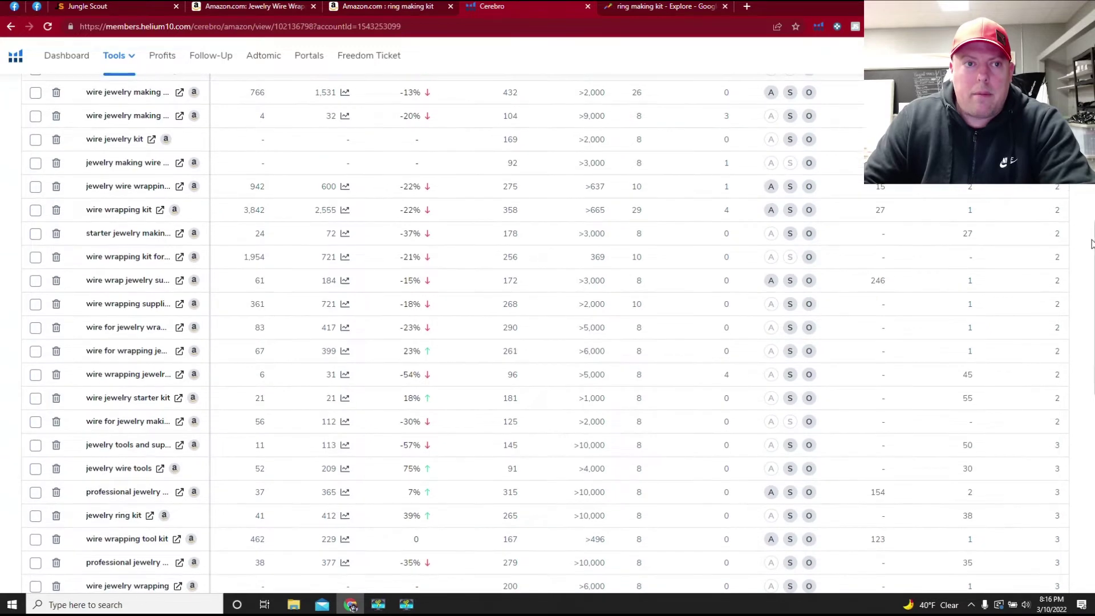
{"action": "scroll", "coordinate": [1092, 244], "scroll_direction": "down", "scroll_amount": 1}
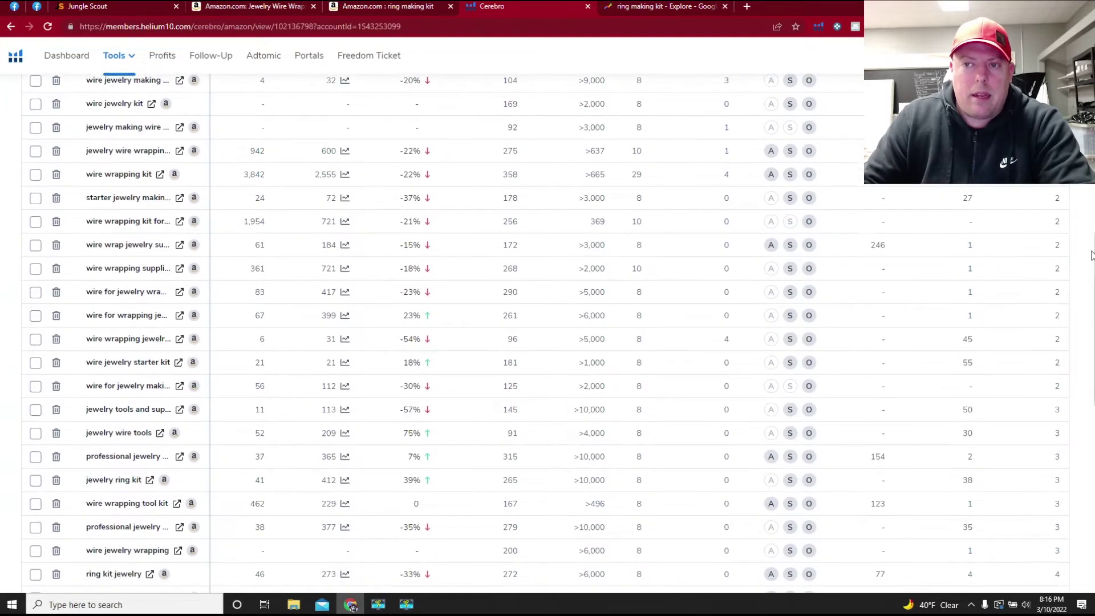
{"action": "scroll", "coordinate": [1092, 262], "scroll_direction": "down", "scroll_amount": 2}
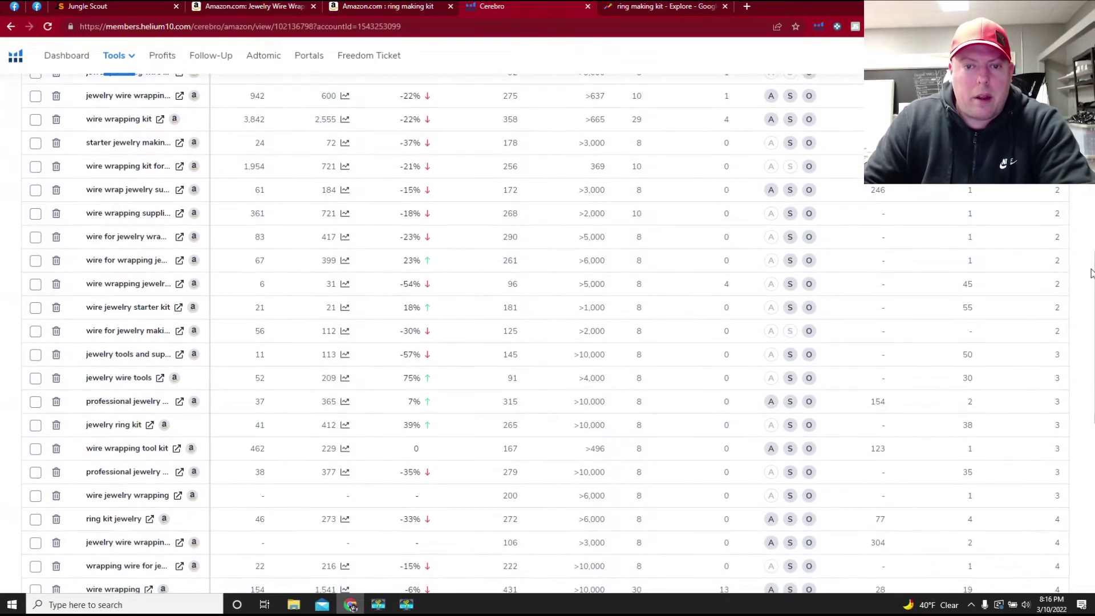
{"action": "scroll", "coordinate": [1092, 270], "scroll_direction": "up", "scroll_amount": 1}
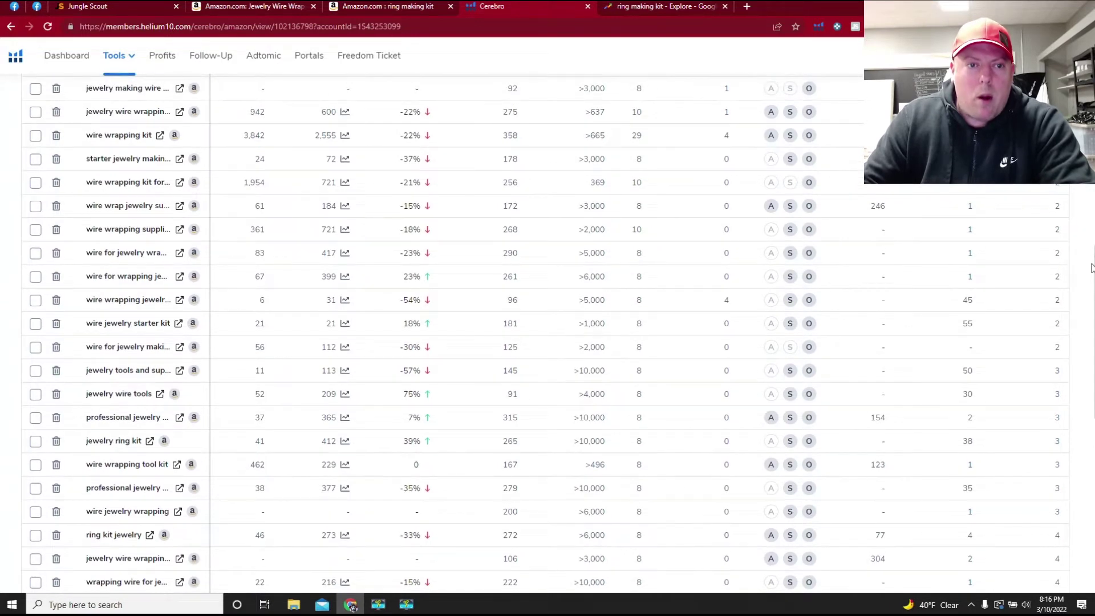
{"action": "scroll", "coordinate": [1092, 268], "scroll_direction": "down", "scroll_amount": 1}
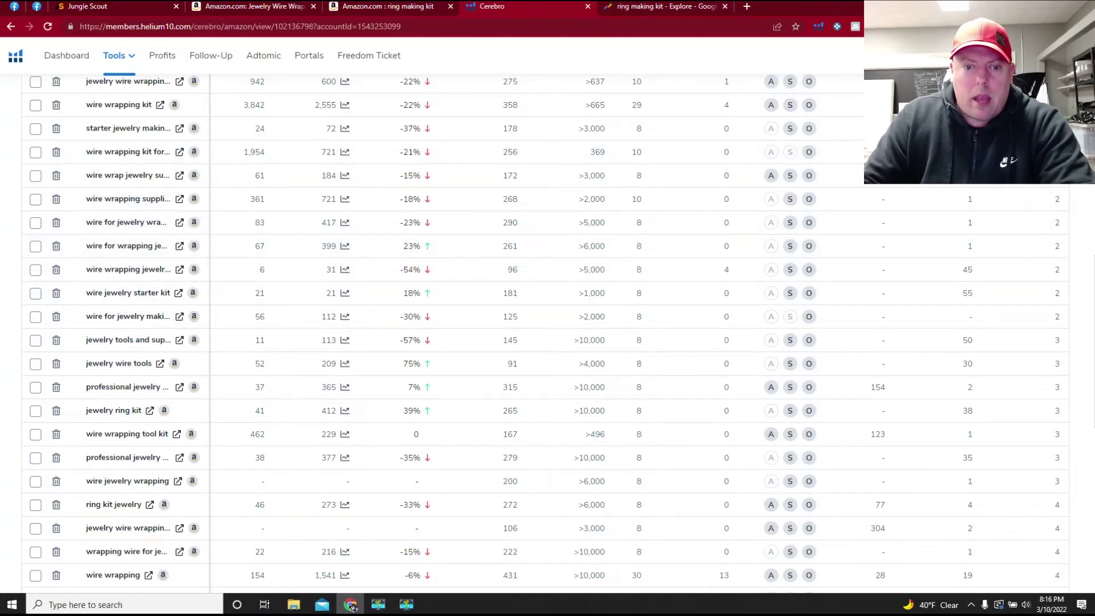
{"action": "scroll", "coordinate": [1093, 305], "scroll_direction": "down", "scroll_amount": 2}
{"action": "scroll", "coordinate": [1093, 305], "scroll_direction": "down", "scroll_amount": 4}
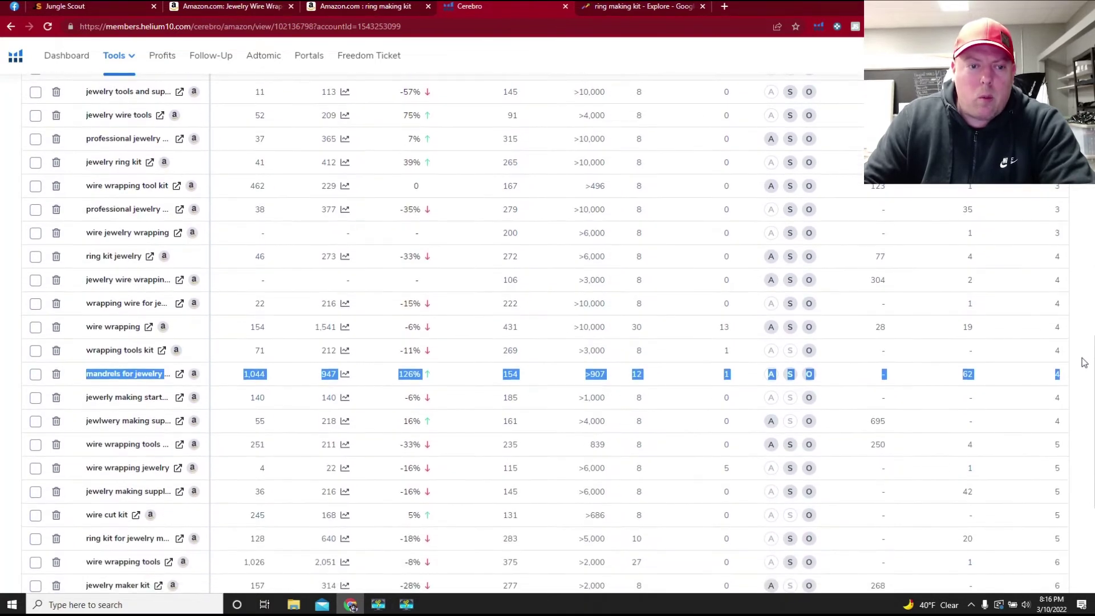
- Examine the remaining keywords on the first results page, from "mandrels for jewelry" down to the last row
{"action": "scroll", "coordinate": [1077, 372], "scroll_direction": "down", "scroll_amount": 1}
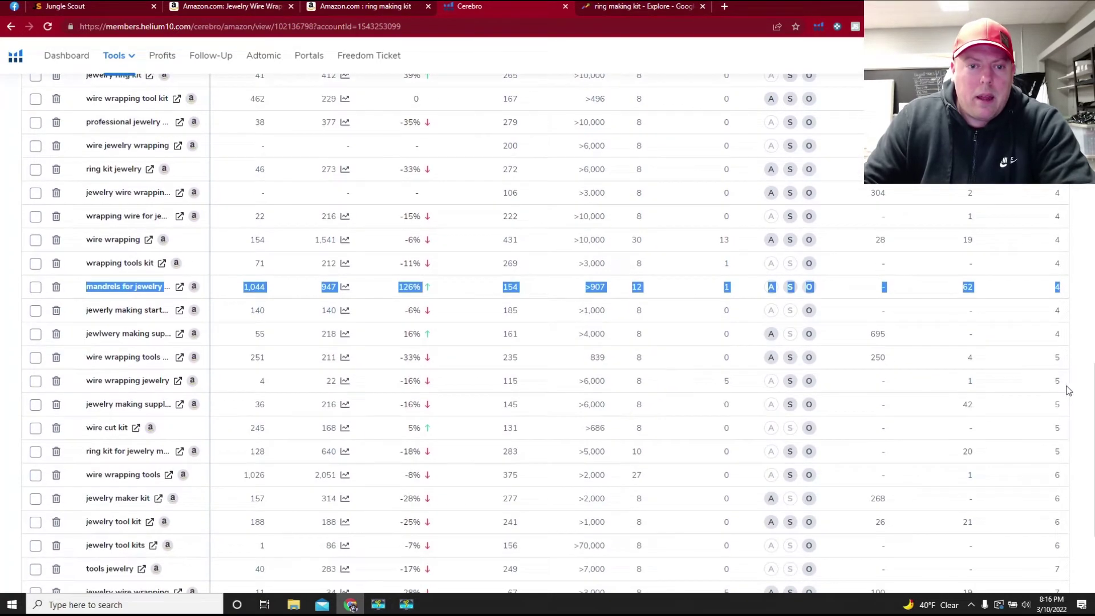
{"action": "left_click", "coordinate": [289, 297]}
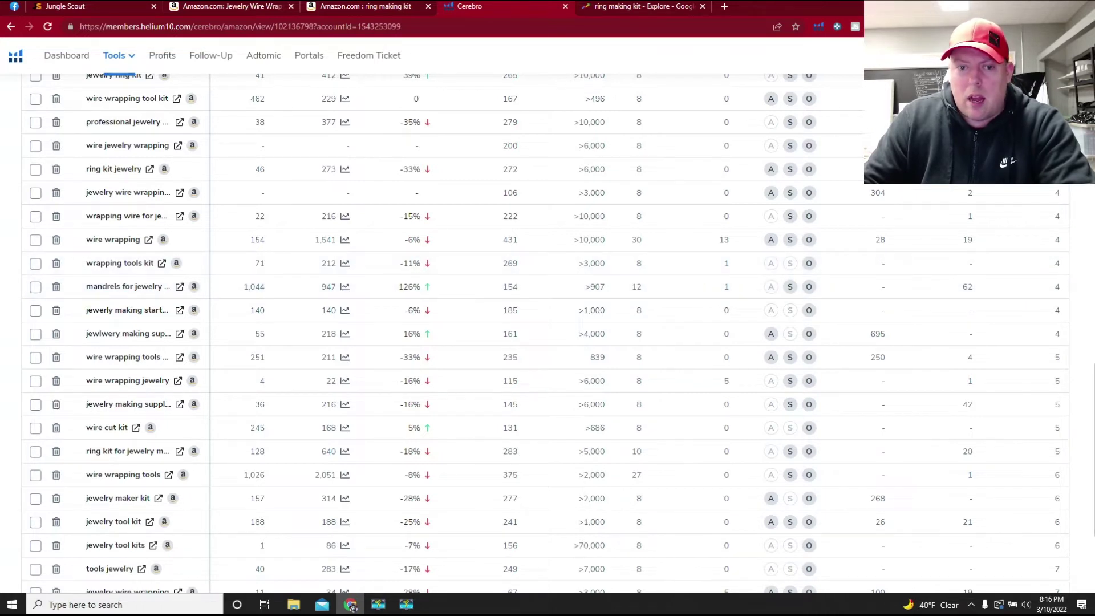
{"action": "scroll", "coordinate": [546, 333], "scroll_direction": "down", "scroll_amount": 1}
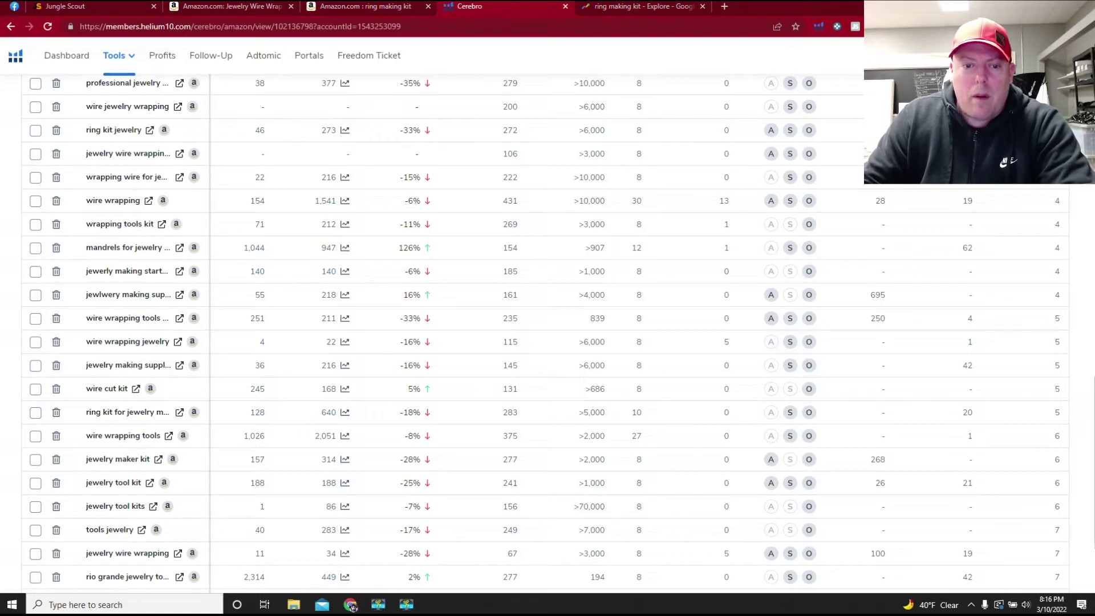
{"action": "scroll", "coordinate": [1090, 446], "scroll_direction": "down", "scroll_amount": 3}
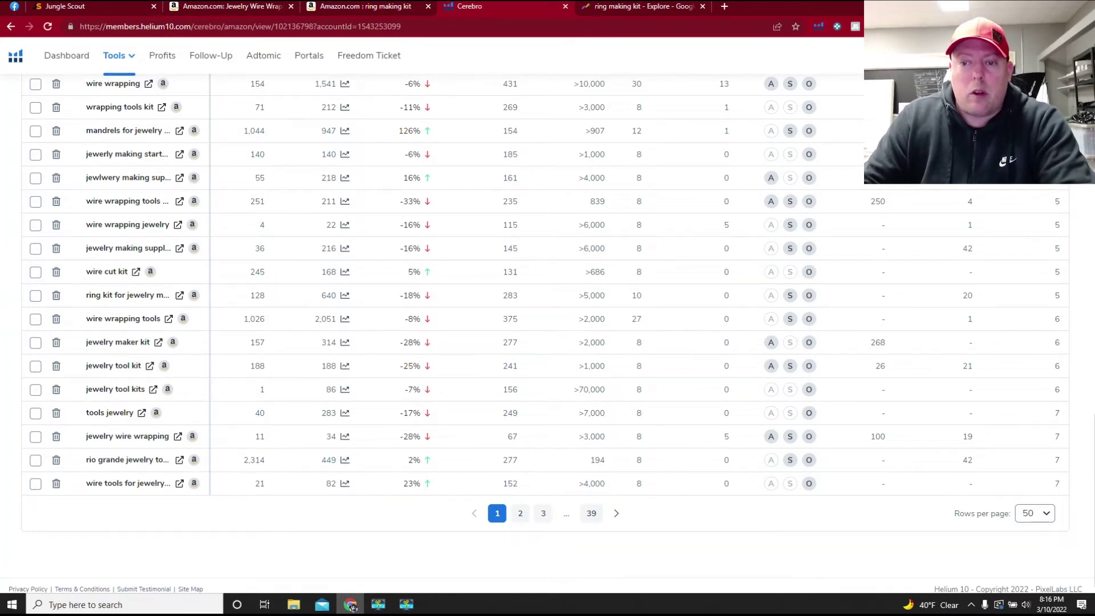
{"action": "scroll", "coordinate": [838, 465], "scroll_direction": "down", "scroll_amount": 1}
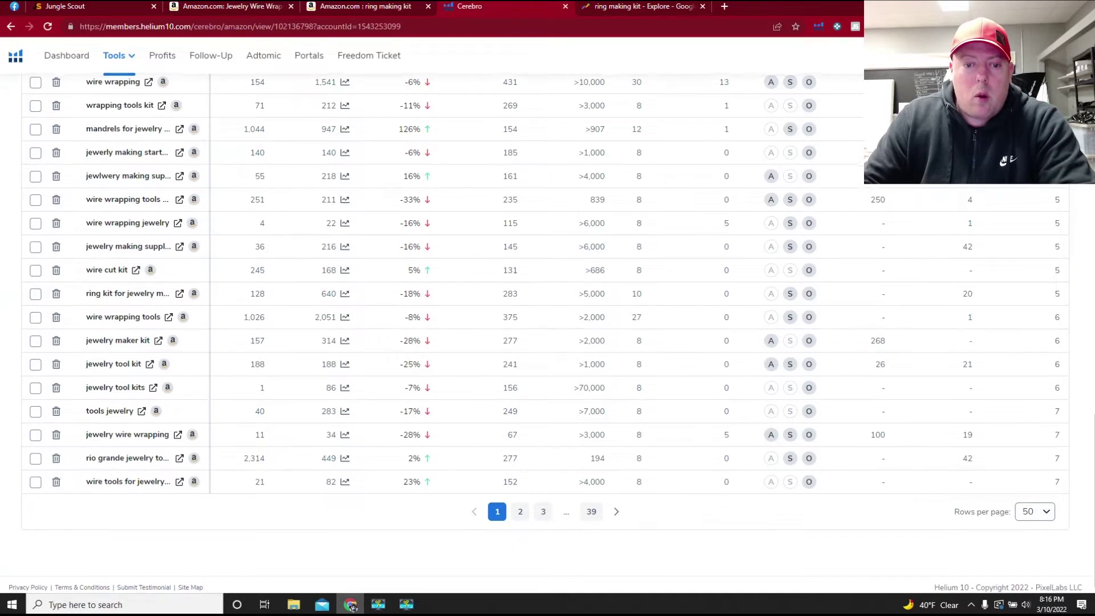
- Open the second page of keyword results and view it from the first row
{"action": "left_click", "coordinate": [520, 506]}
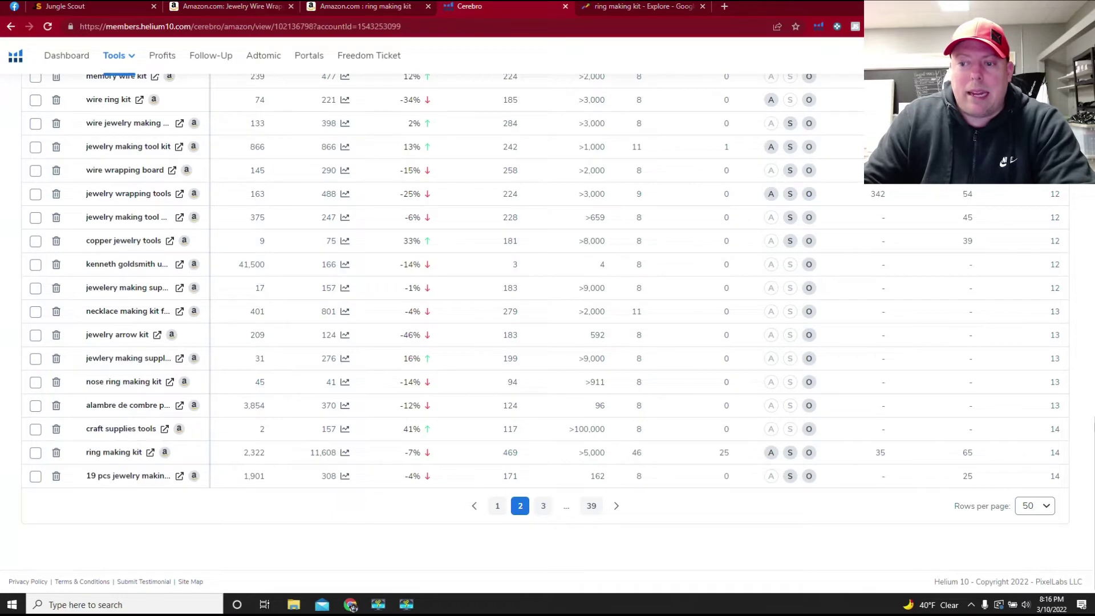
{"action": "scroll", "coordinate": [546, 333], "scroll_direction": "up", "scroll_amount": 20}
{"action": "scroll", "coordinate": [545, 333], "scroll_direction": "down", "scroll_amount": 3}
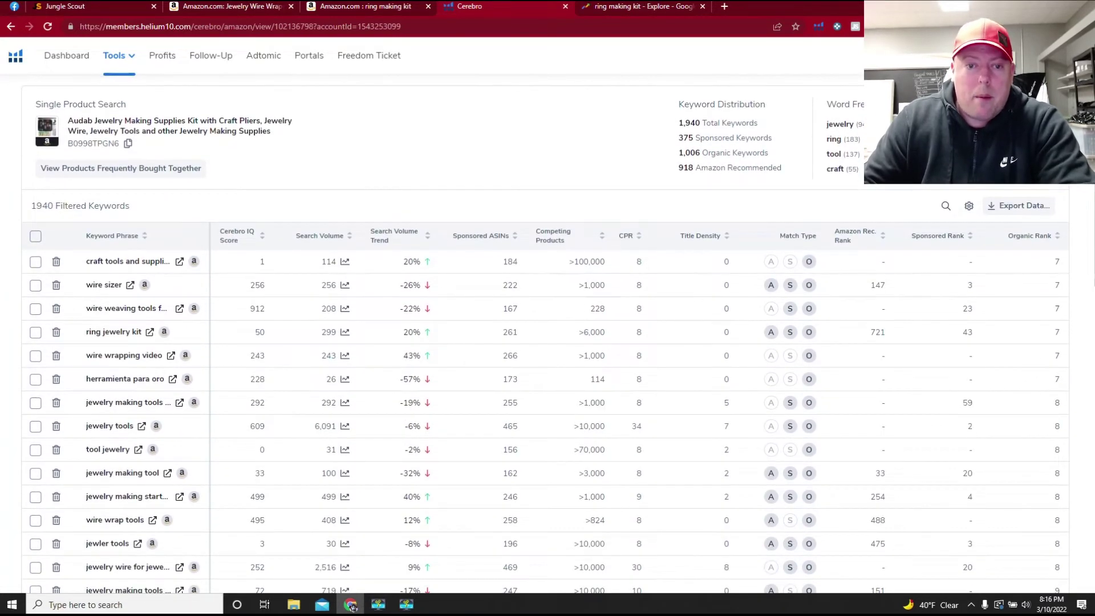
{"action": "scroll", "coordinate": [545, 334], "scroll_direction": "down", "scroll_amount": 1}
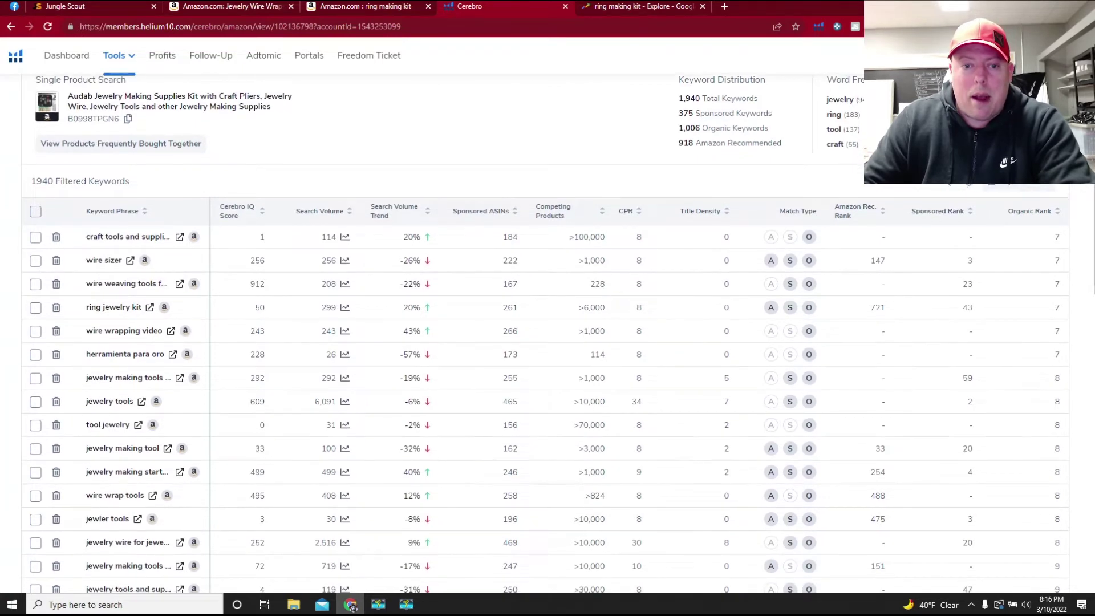
{"action": "scroll", "coordinate": [545, 334], "scroll_direction": "down", "scroll_amount": 1}
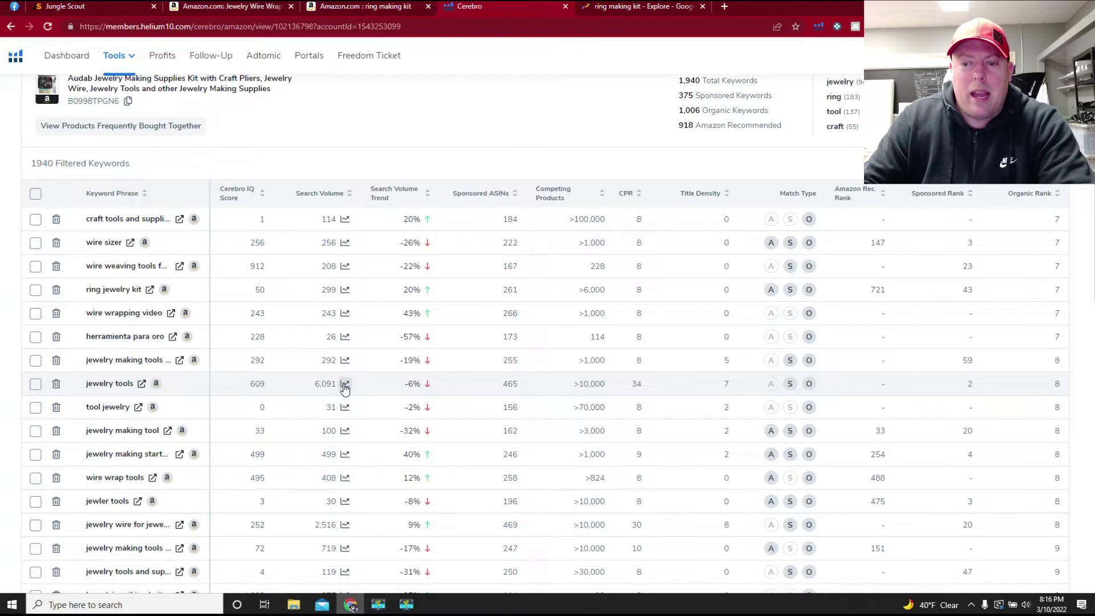
- Highlight the search volume, sponsored ASINs and CPR of the "jewelry tools" keyword, ending on its search volume
{"action": "left_click_drag", "start_coordinate": [315, 389], "coordinate": [342, 394]}
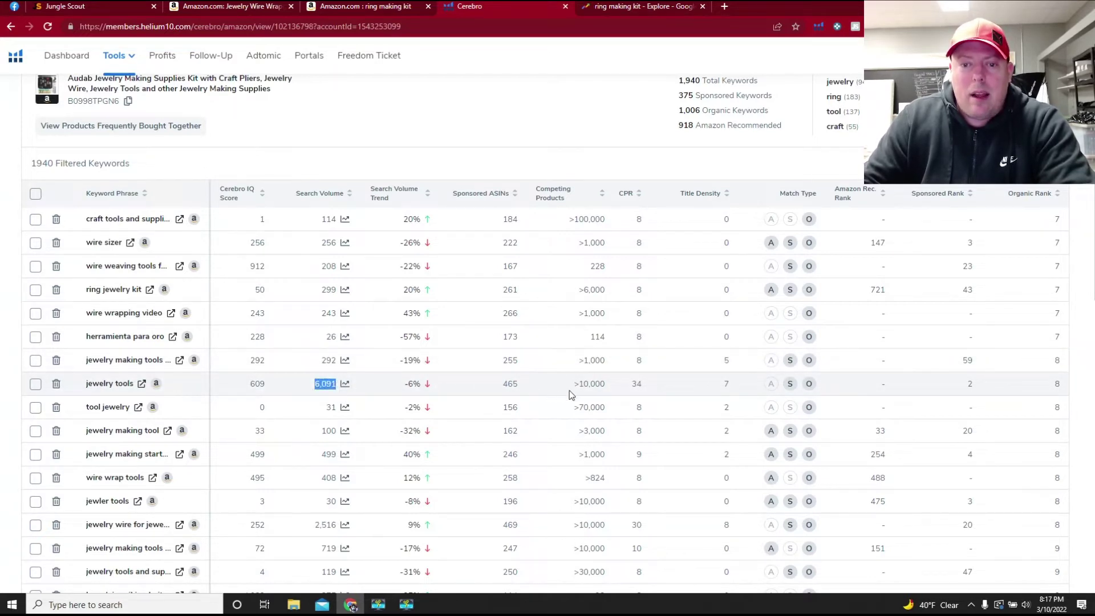
{"action": "left_click_drag", "start_coordinate": [503, 386], "coordinate": [534, 393]}
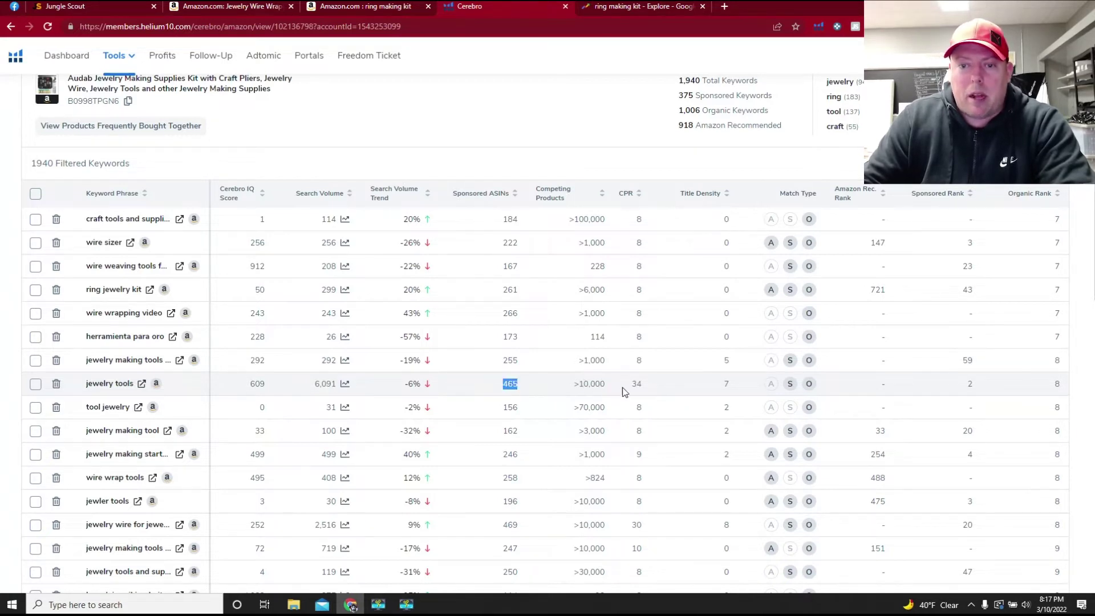
{"action": "double_click", "coordinate": [646, 394]}
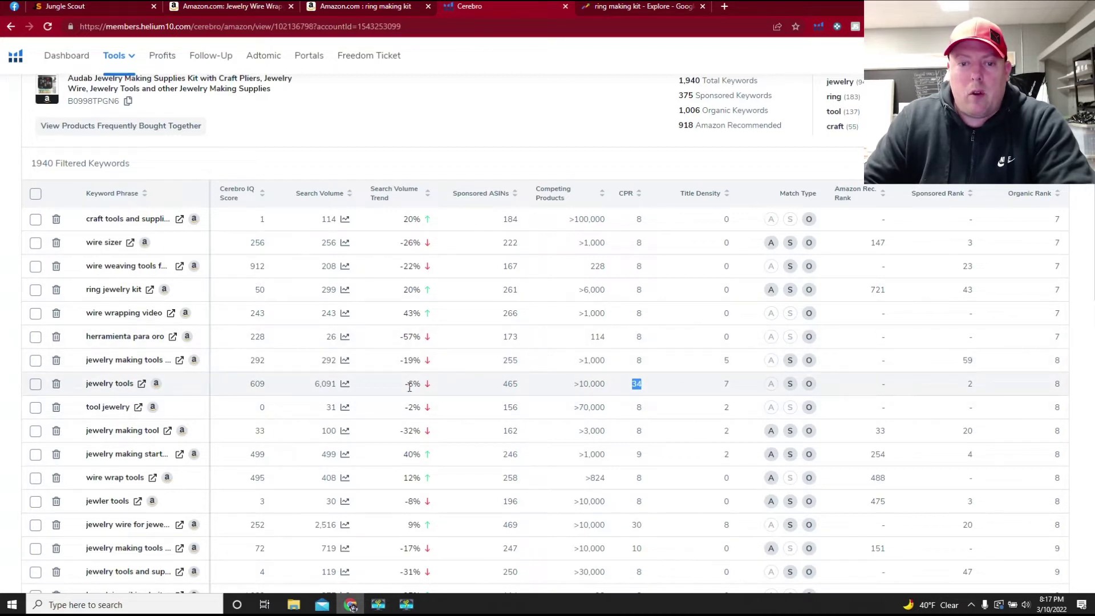
{"action": "left_click_drag", "start_coordinate": [311, 386], "coordinate": [344, 390]}
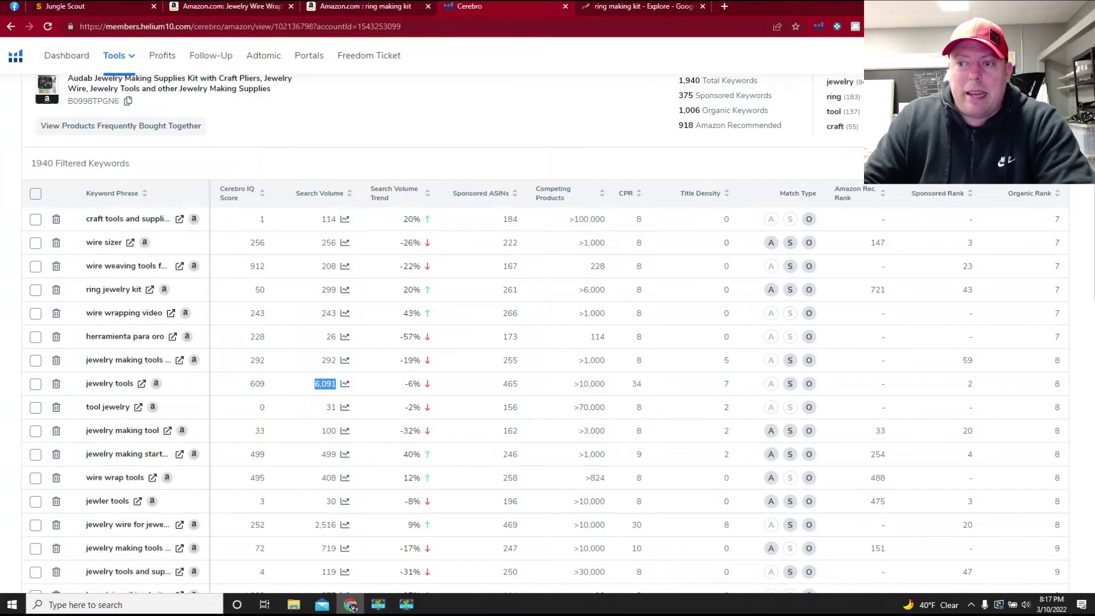
- Check the keywords below "jewelry tools" and highlight the search volume of the "jewelry wire for jewe..." keyword
{"action": "scroll", "coordinate": [546, 334], "scroll_direction": "down", "scroll_amount": 1}
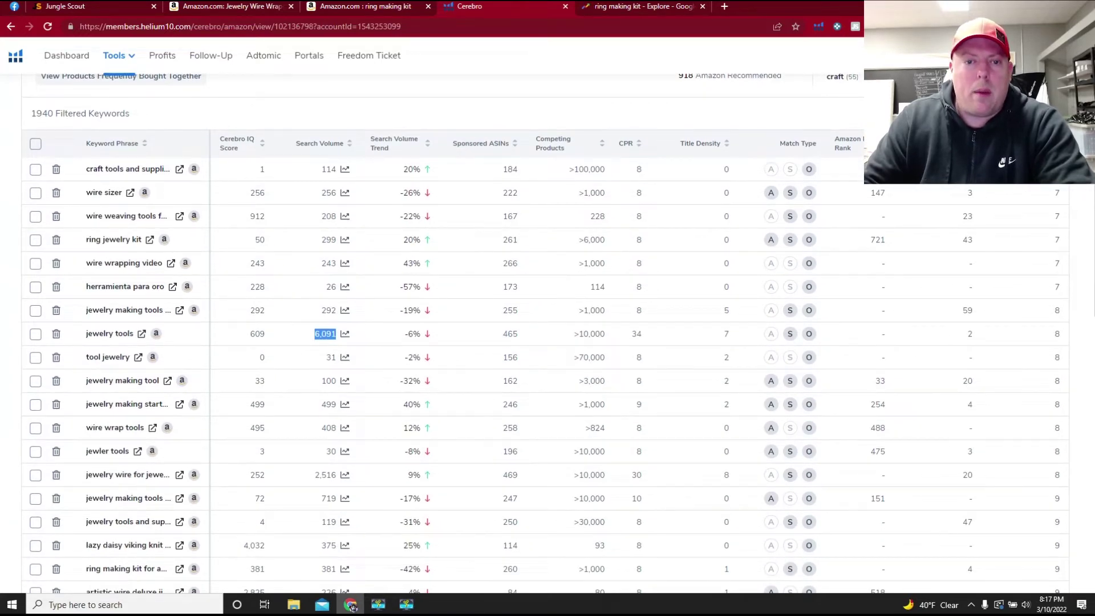
{"action": "scroll", "coordinate": [544, 334], "scroll_direction": "down", "scroll_amount": 1}
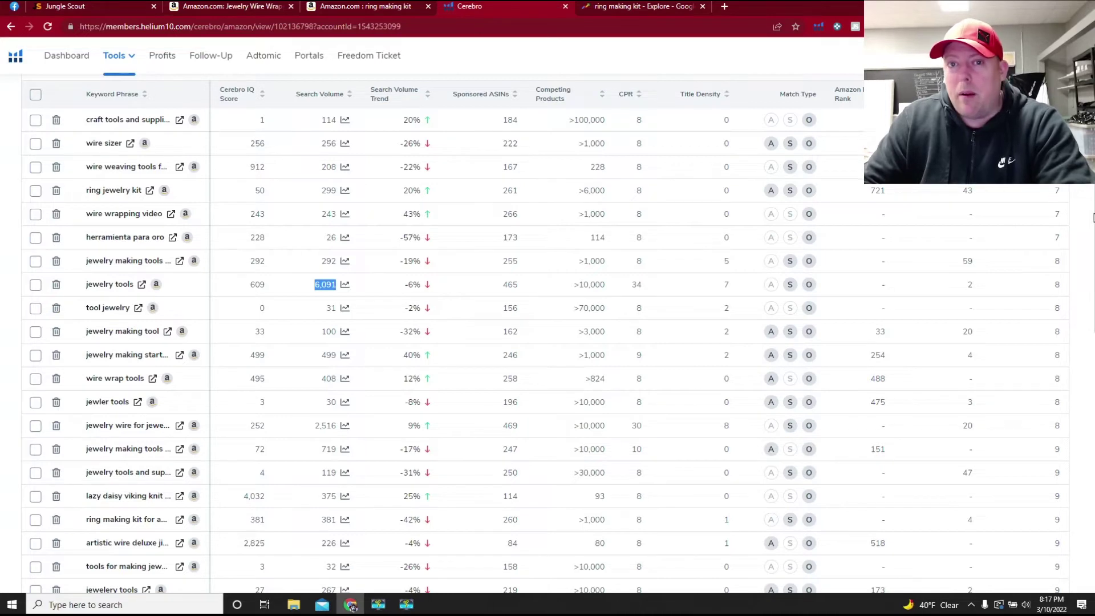
{"action": "scroll", "coordinate": [1093, 217], "scroll_direction": "down", "scroll_amount": 2}
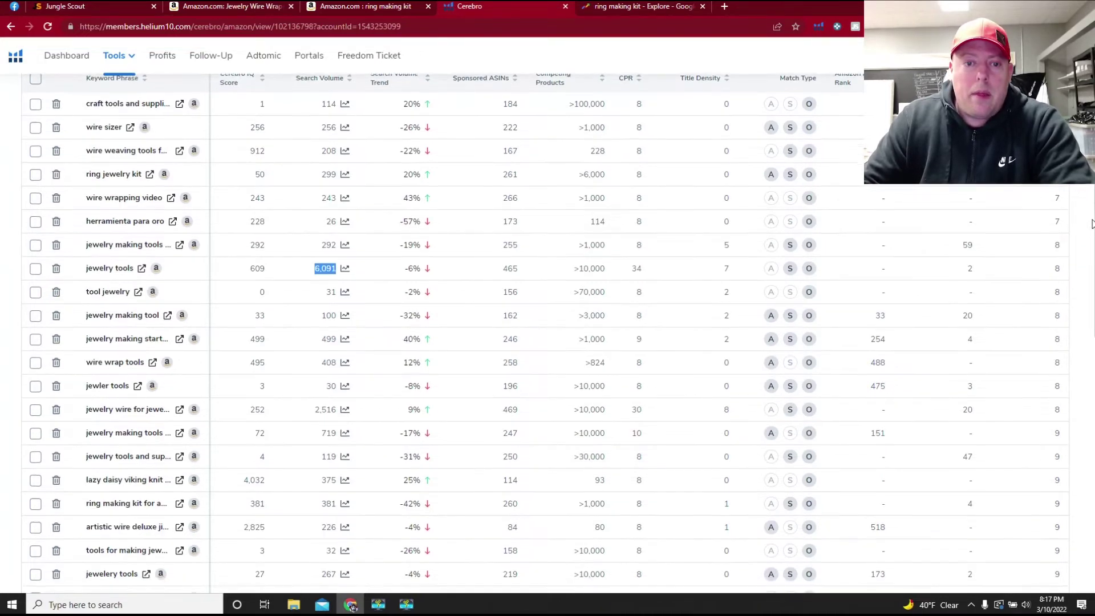
{"action": "left_click_drag", "start_coordinate": [1090, 242], "coordinate": [1089, 246]}
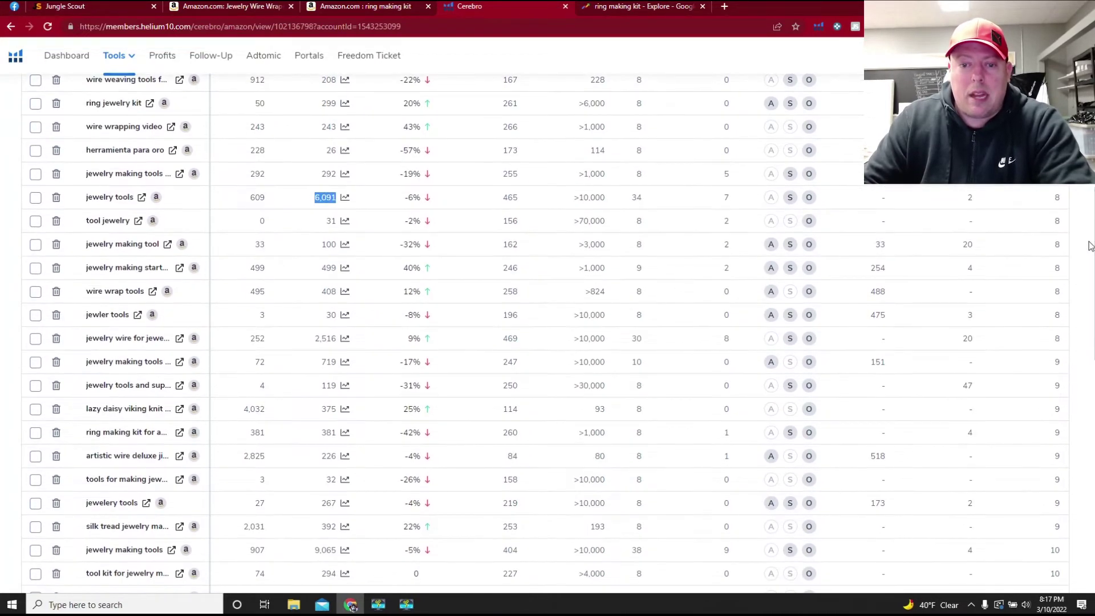
{"action": "double_click", "coordinate": [317, 340]}
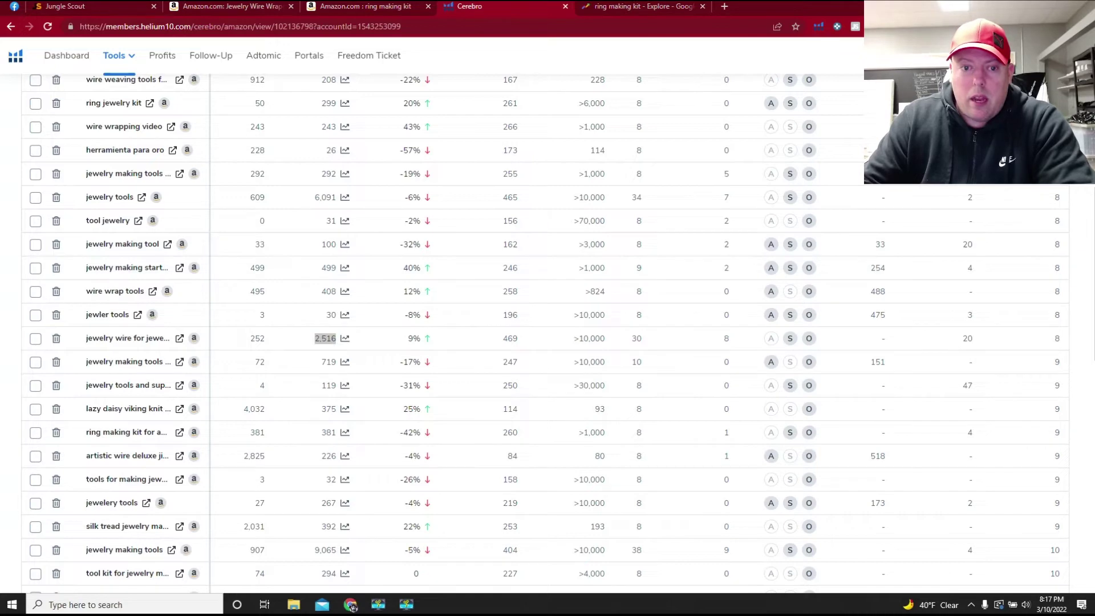
- Highlight the search volumes of the "jewelry making tools" and "ring making kit" keywords on the second page
{"action": "scroll", "coordinate": [1091, 237], "scroll_direction": "down", "scroll_amount": 2}
{"action": "scroll", "coordinate": [1091, 236], "scroll_direction": "down", "scroll_amount": 4}
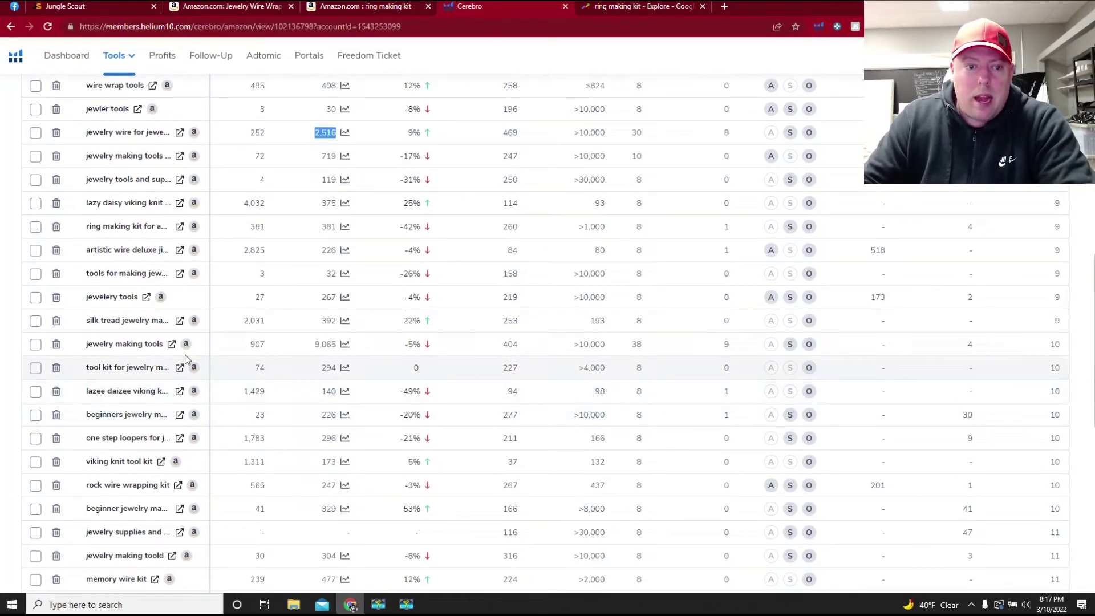
{"action": "left_click_drag", "start_coordinate": [314, 344], "coordinate": [338, 344]}
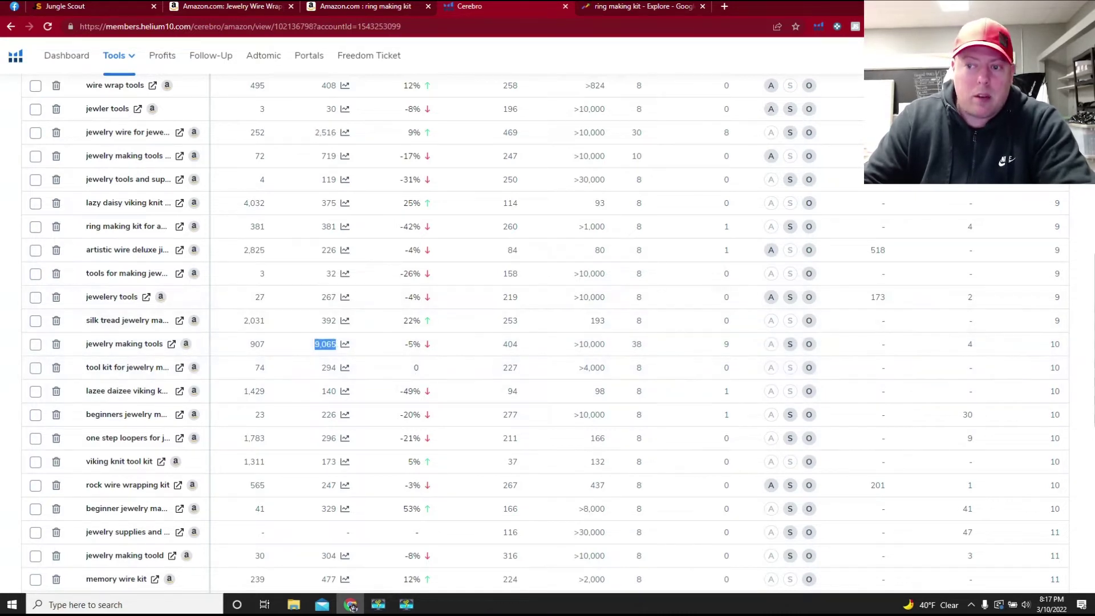
{"action": "left_click", "coordinate": [350, 606]}
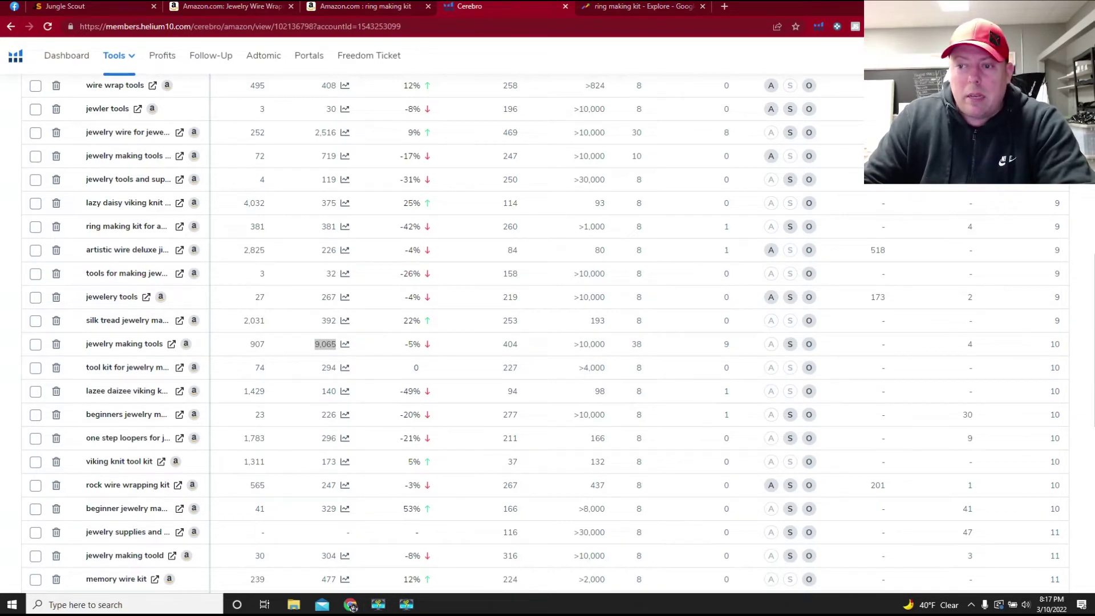
{"action": "scroll", "coordinate": [351, 605], "scroll_direction": "down", "scroll_amount": 8}
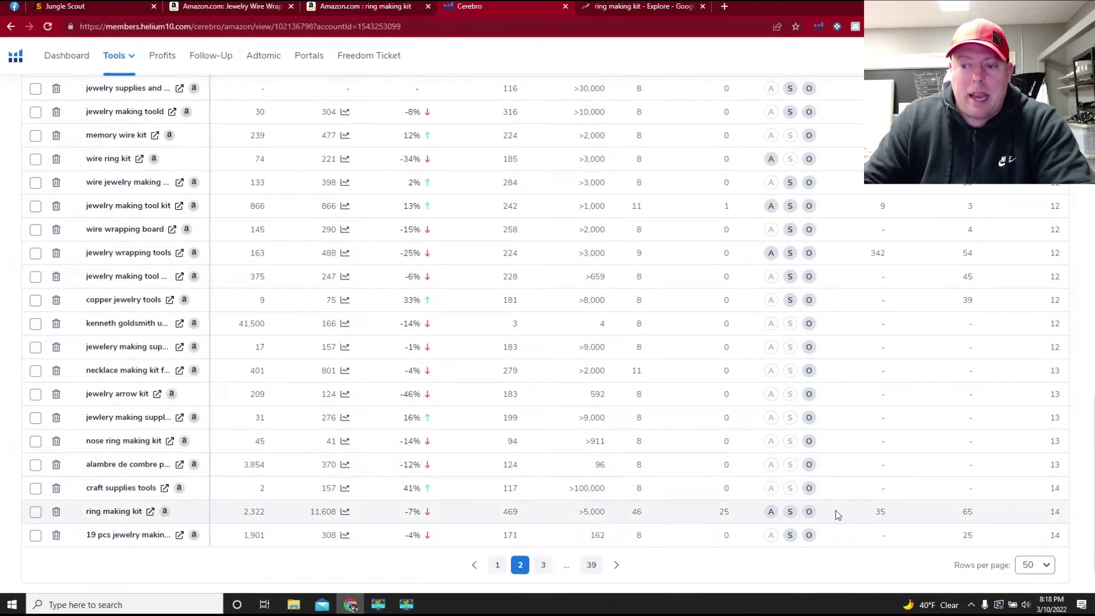
{"action": "left_click_drag", "start_coordinate": [307, 517], "coordinate": [343, 513]}
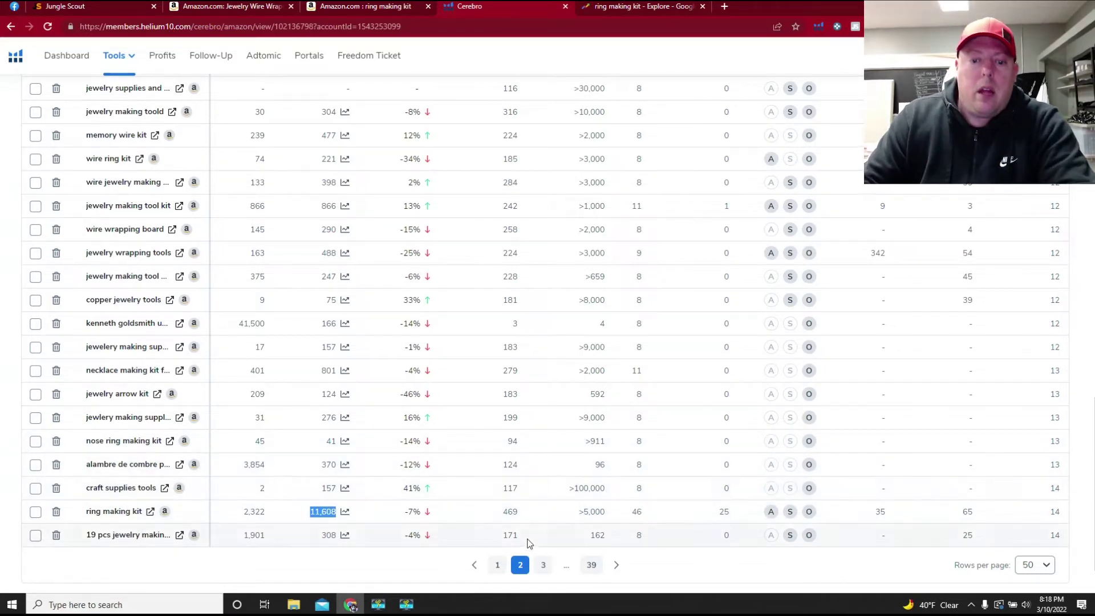
- Return to the first page of keyword results and go back up to the Cerebro search and filters
{"action": "left_click", "coordinate": [498, 566]}
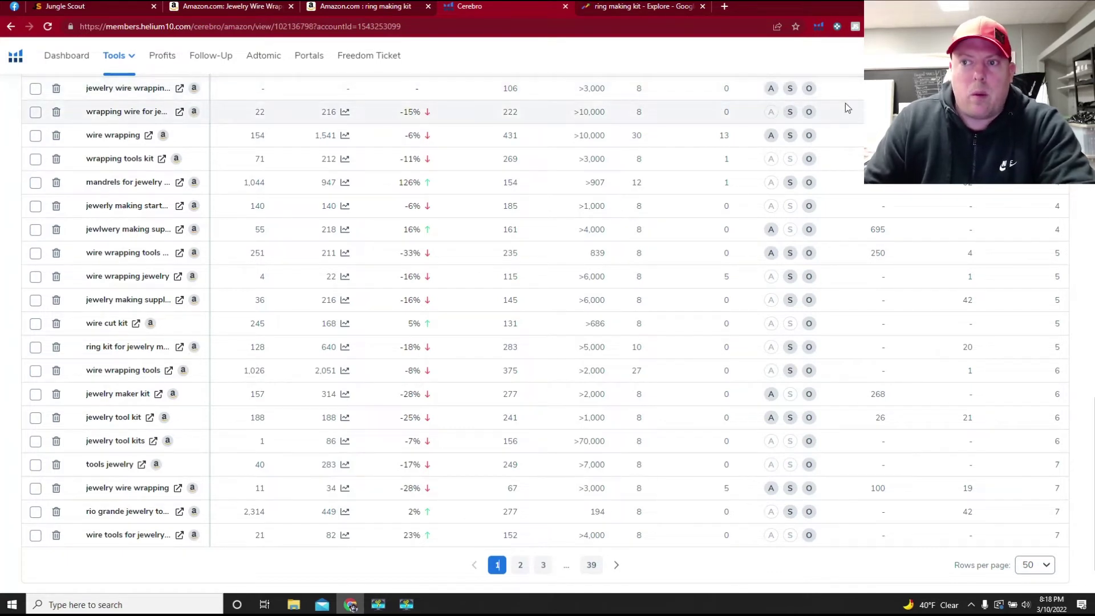
{"action": "scroll", "coordinate": [679, 170], "scroll_direction": "up", "scroll_amount": 6}
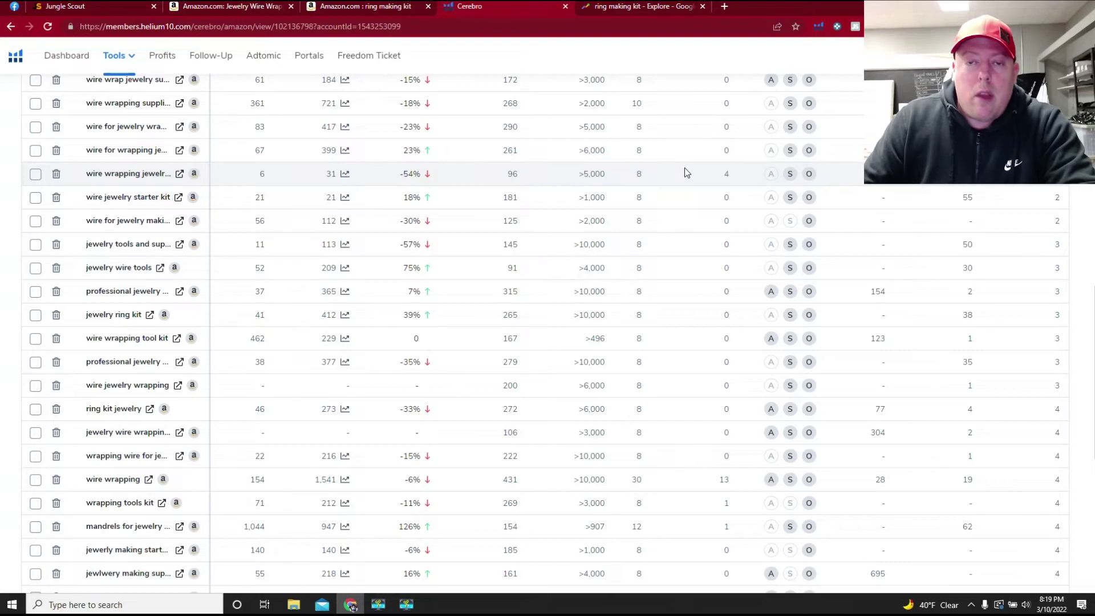
{"action": "scroll", "coordinate": [664, 180], "scroll_direction": "up", "scroll_amount": 15}
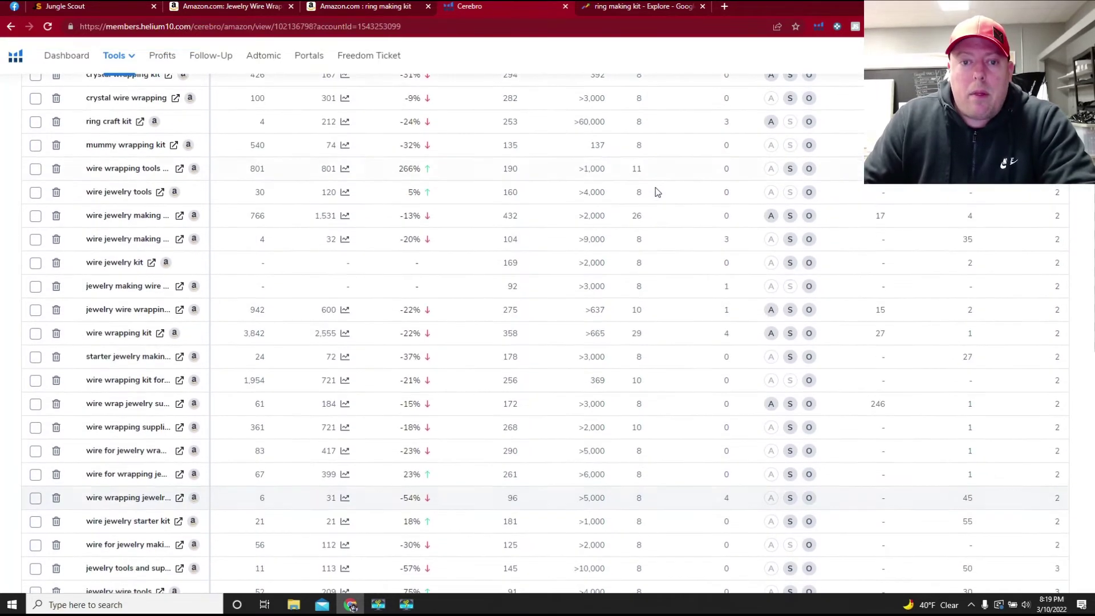
{"action": "scroll", "coordinate": [656, 192], "scroll_direction": "up", "scroll_amount": 1}
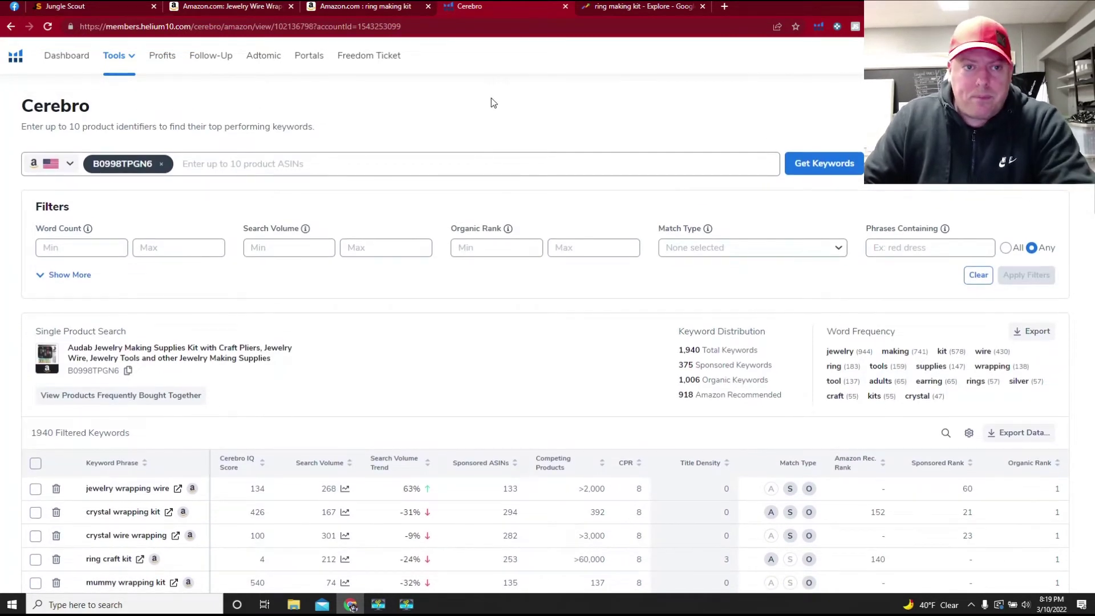
- Switch to Google Trends and replace the "ring making kit" search term with "wire kit"
{"action": "left_click", "coordinate": [611, 7]}
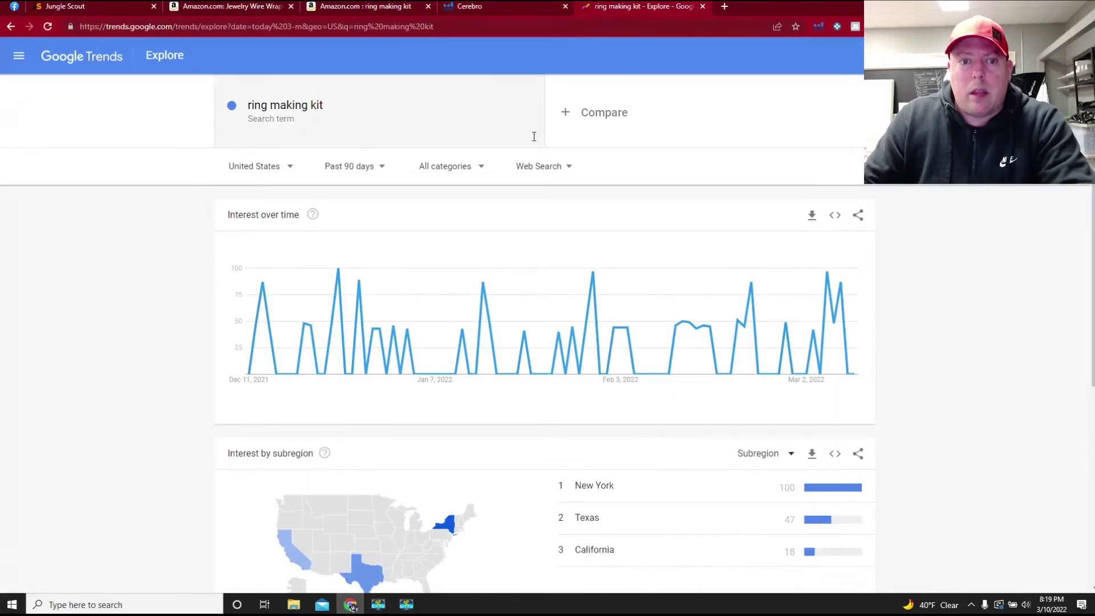
{"action": "left_click", "coordinate": [313, 103]}
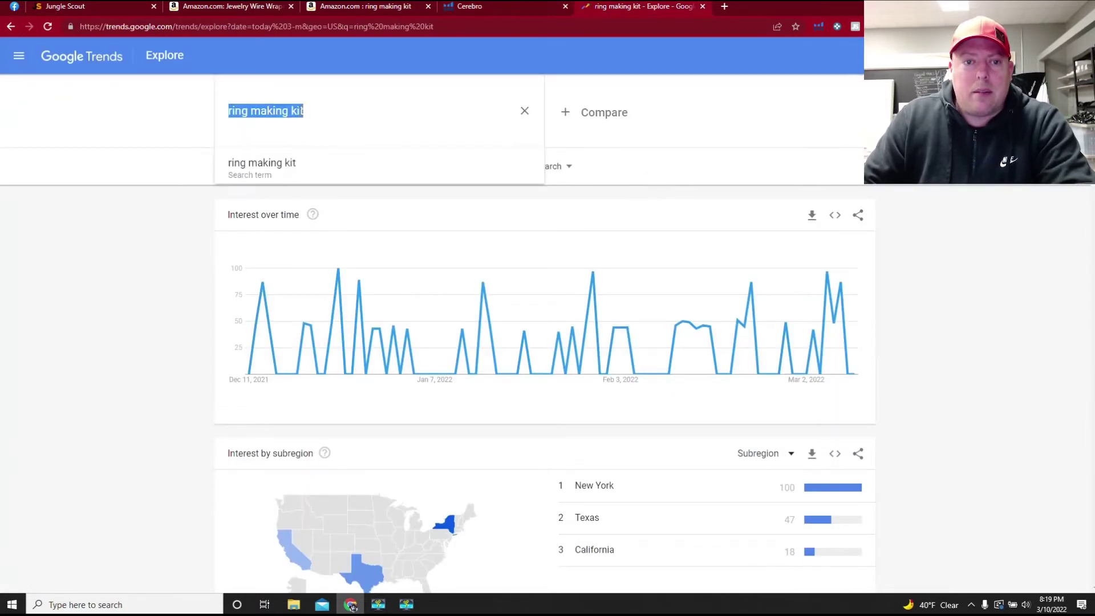
{"action": "type", "text": "wire"}
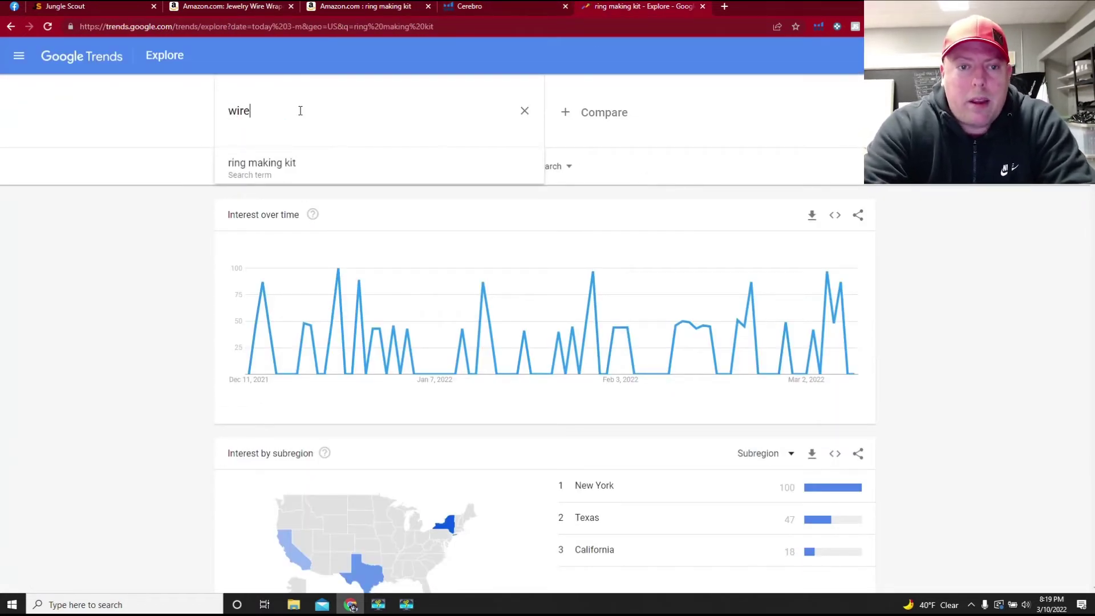
{"action": "key", "text": "Return"}
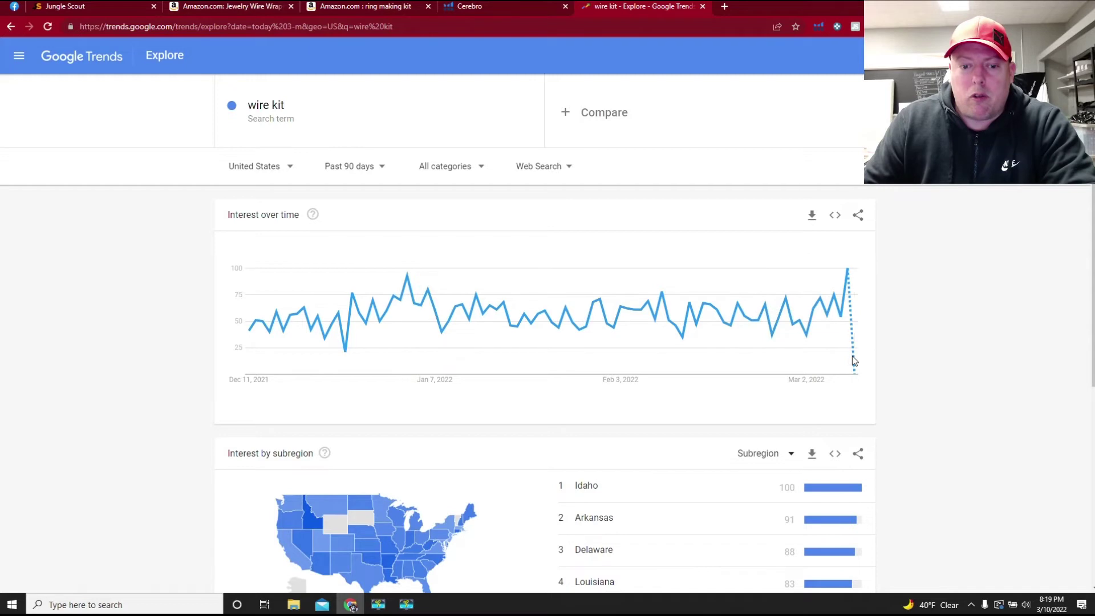
- Change the Google Trends search term to "wire jewelry kit" to view its interest over time
{"action": "left_click", "coordinate": [309, 113]}
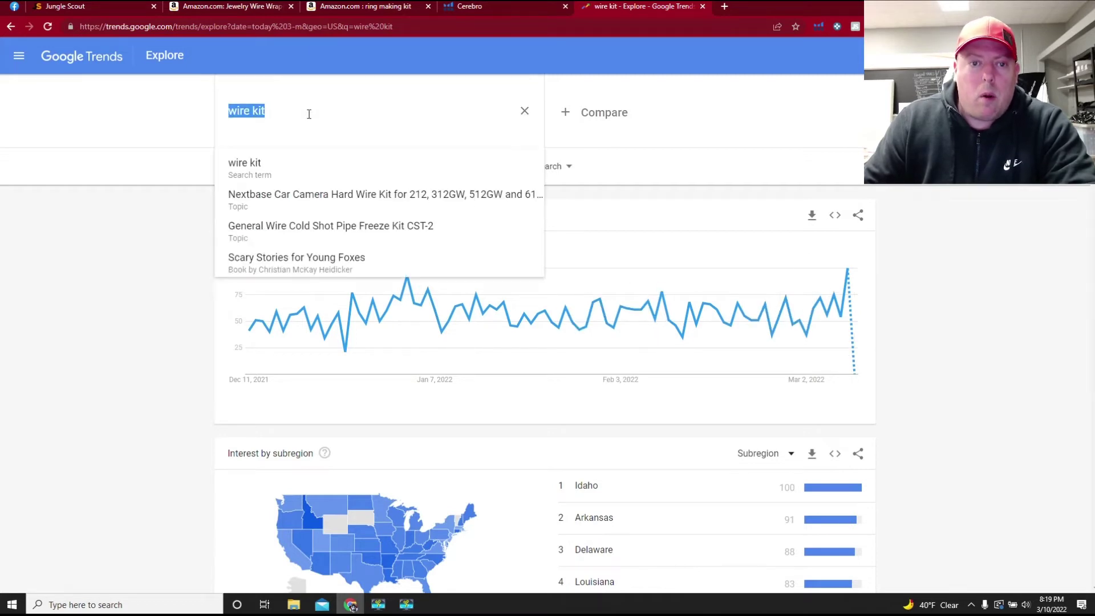
{"action": "type", "text": "wire je"}
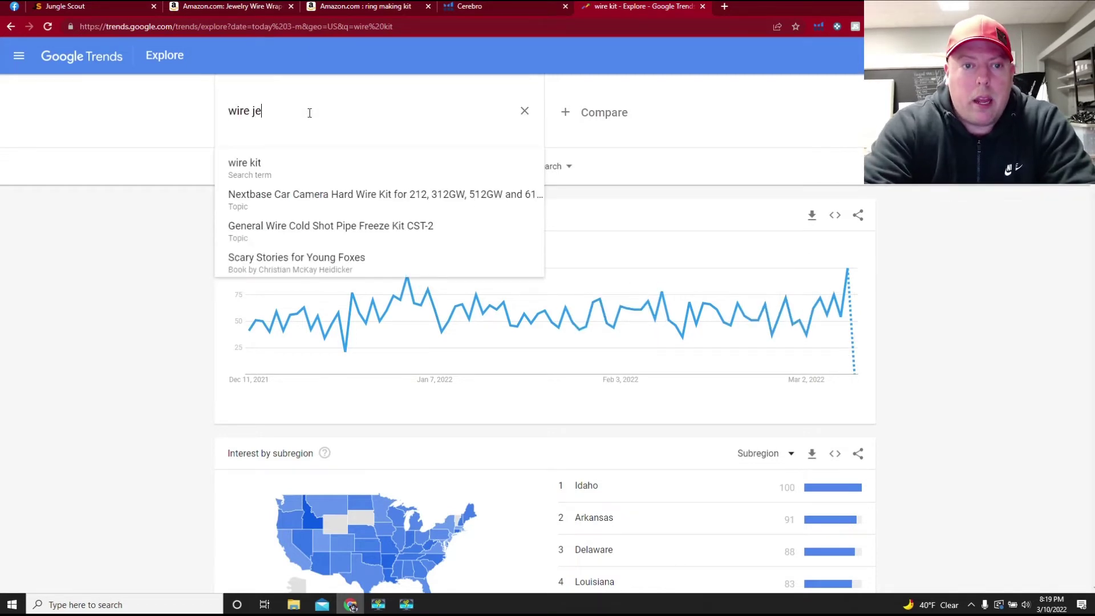
{"action": "type", "text": "welry ki"}
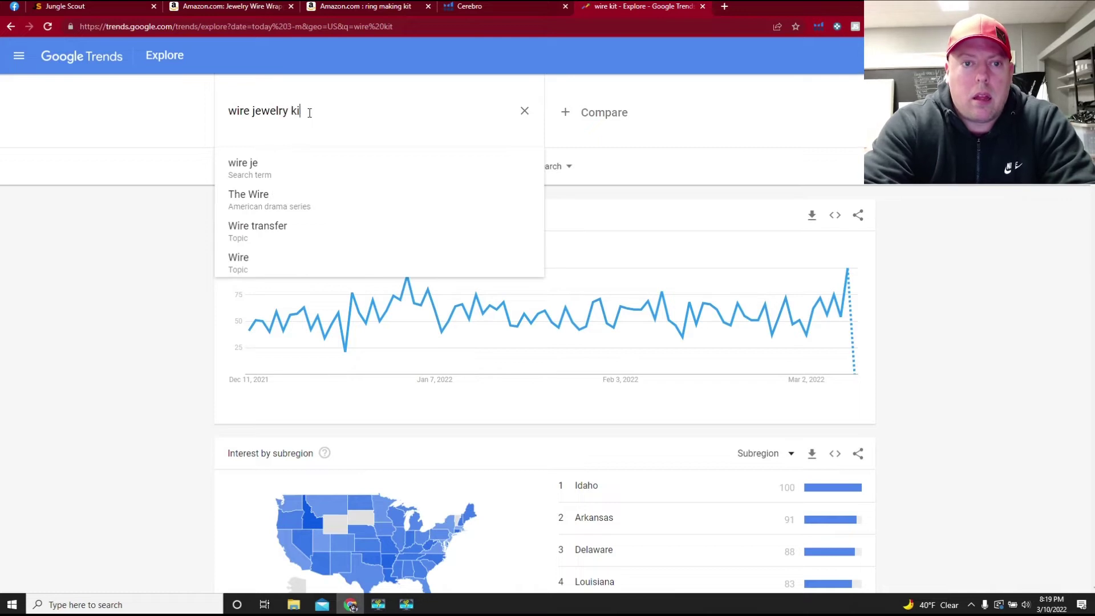
{"action": "type", "text": "t"}
{"action": "key", "text": "Return"}
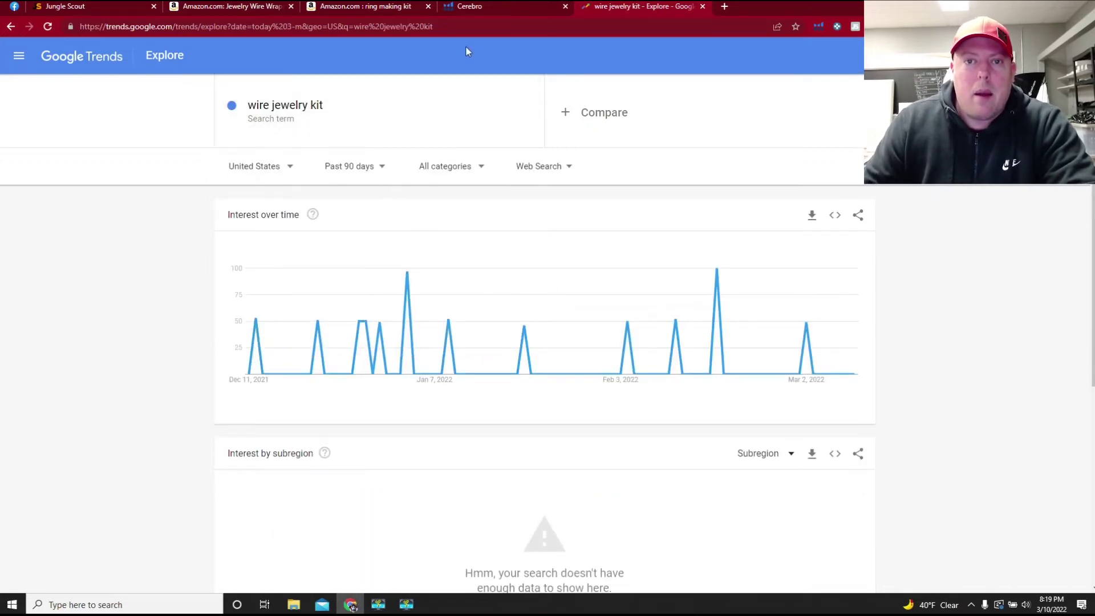
- Switch to the Cerebro results and look through the keyword list for another wire kit phrase
{"action": "left_click", "coordinate": [475, 7]}
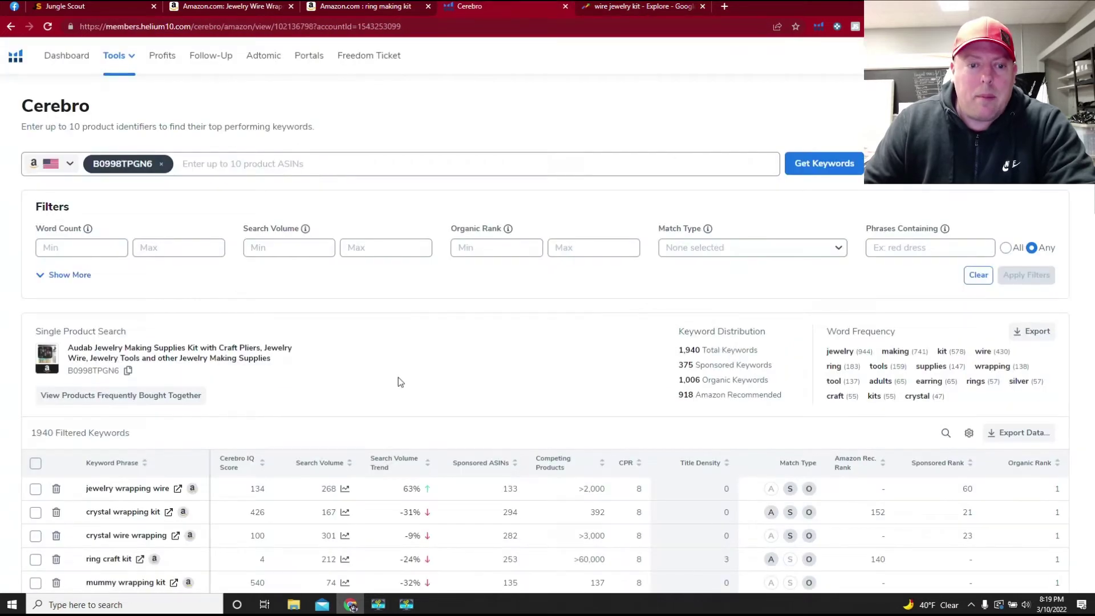
{"action": "scroll", "coordinate": [398, 381], "scroll_direction": "down", "scroll_amount": 2}
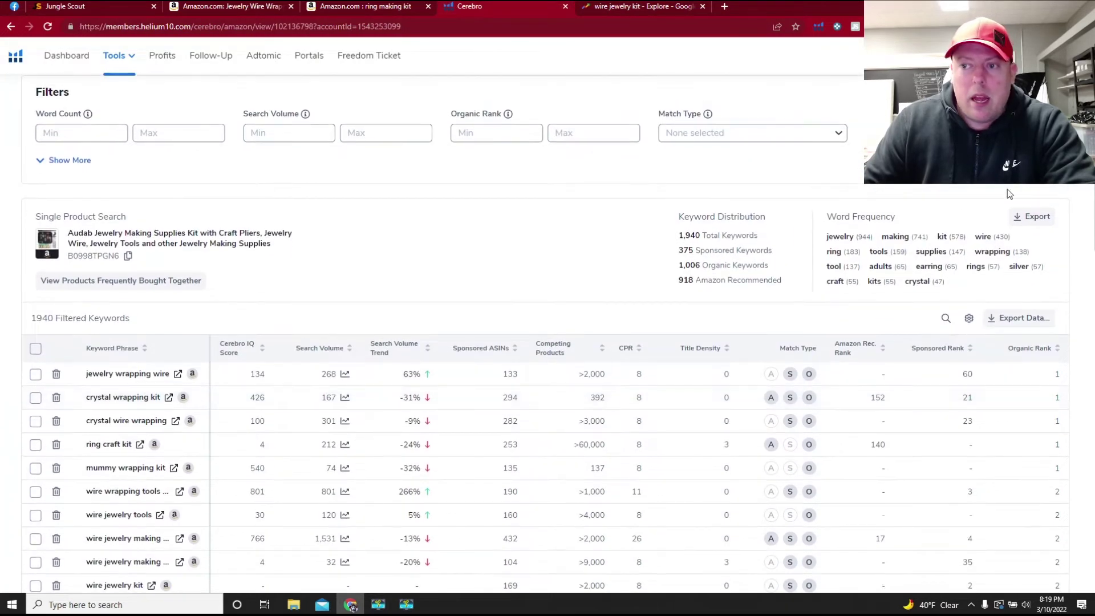
{"action": "scroll", "coordinate": [1088, 254], "scroll_direction": "down", "scroll_amount": 5}
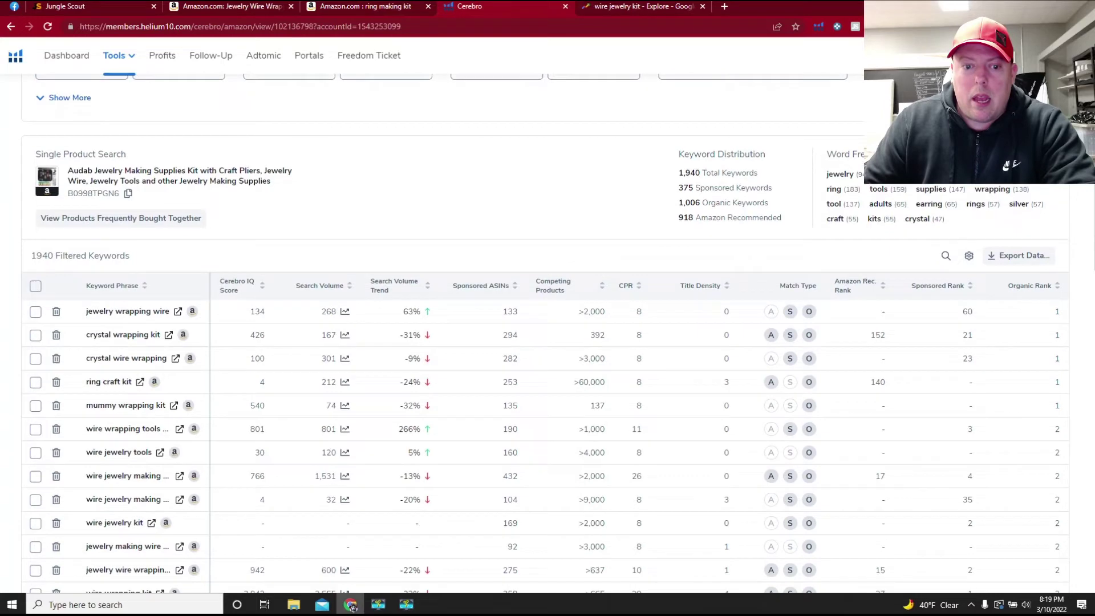
{"action": "scroll", "coordinate": [1088, 254], "scroll_direction": "up", "scroll_amount": 8}
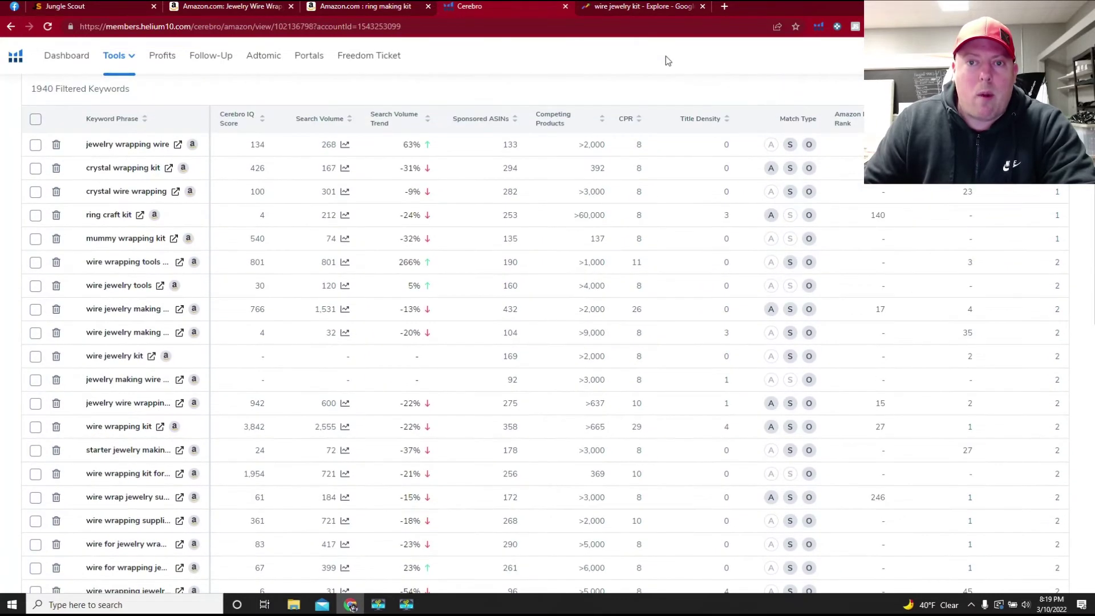
- Switch to Google Trends, change the search term to "wire wrapping kit" and set the time range to Past 5 years
{"action": "left_click", "coordinate": [643, 7]}
{"action": "left_click", "coordinate": [353, 130]}
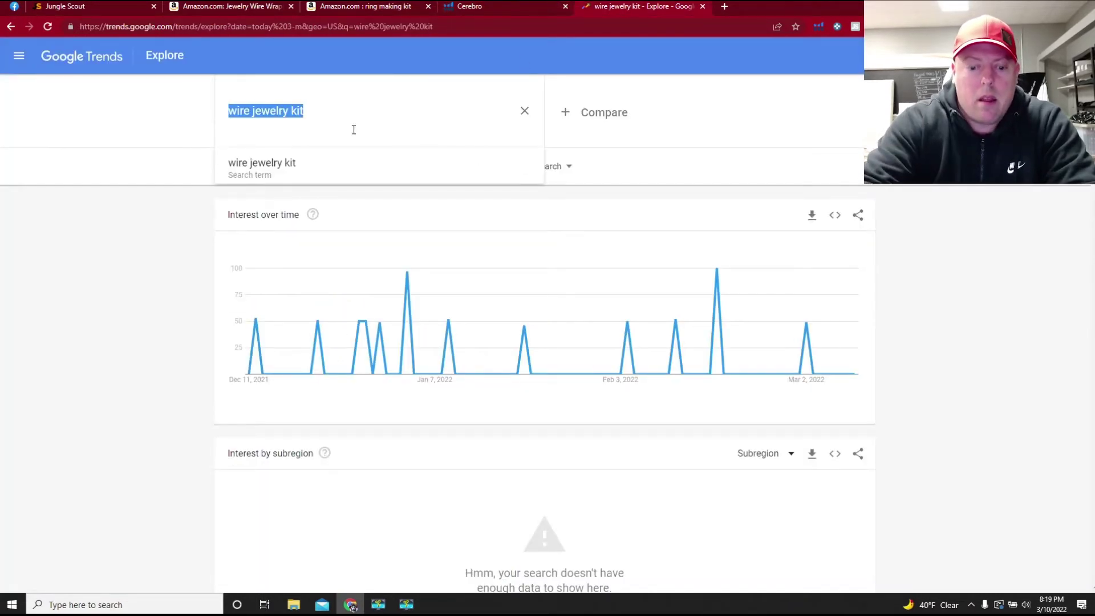
{"action": "type", "text": "wire wrapping kit"}
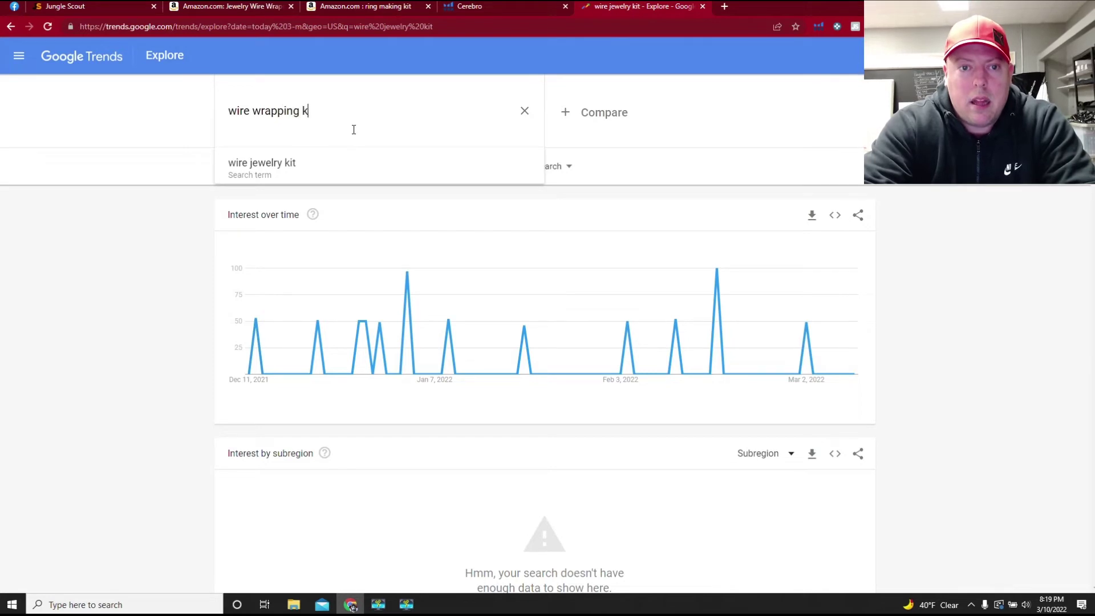
{"action": "key", "text": "Return"}
{"action": "left_click", "coordinate": [351, 166]}
{"action": "left_click", "coordinate": [357, 363]}
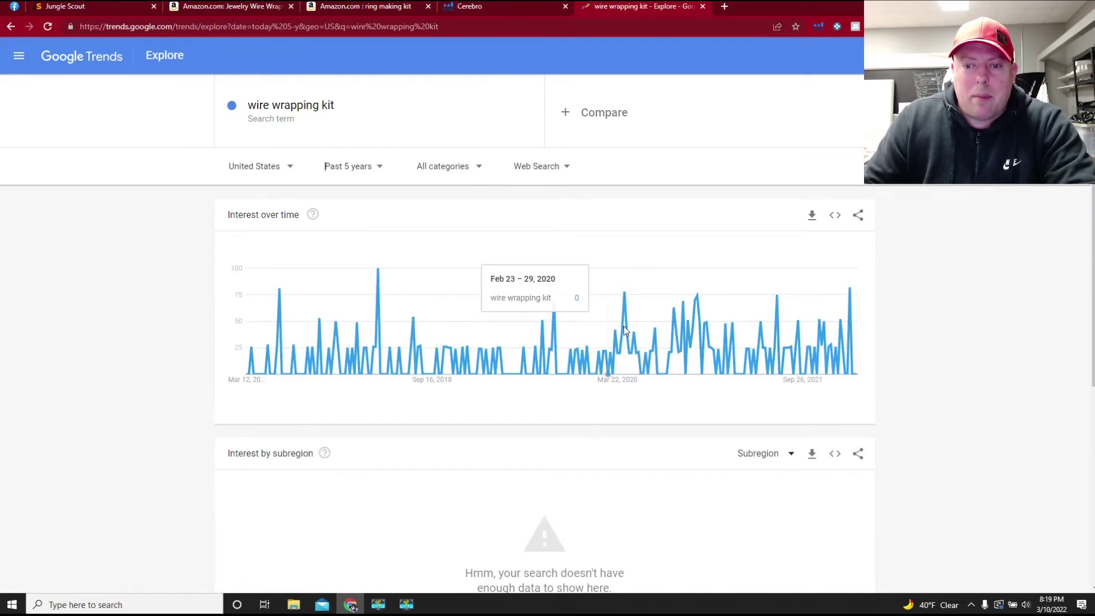
- View the interest in "wire wrapping kit" over the Past 90 days and over the Past 12 months
{"action": "left_click", "coordinate": [349, 169]}
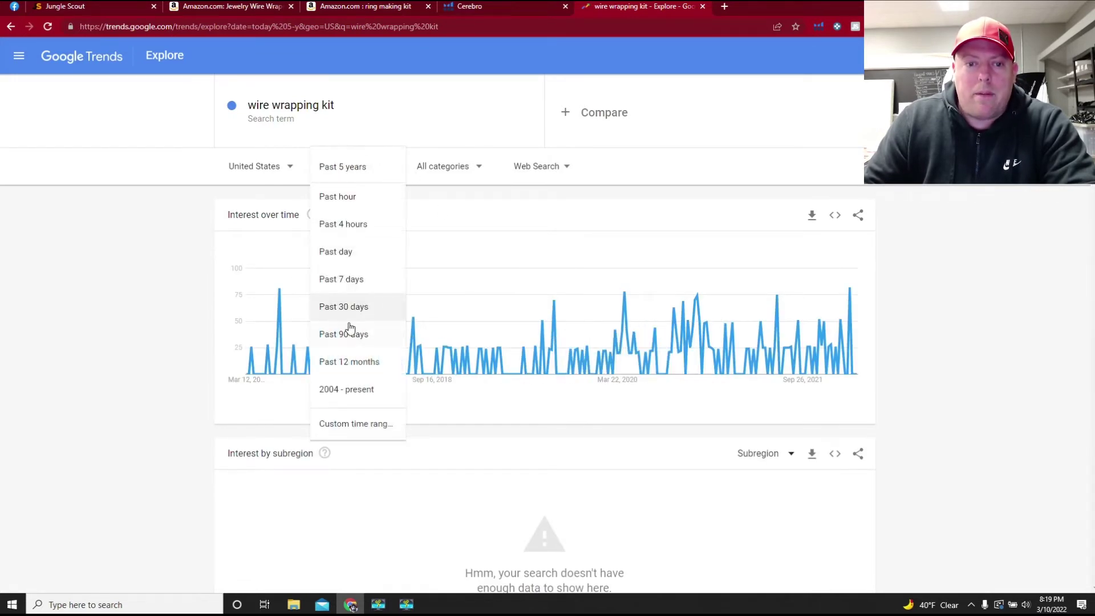
{"action": "left_click", "coordinate": [349, 333]}
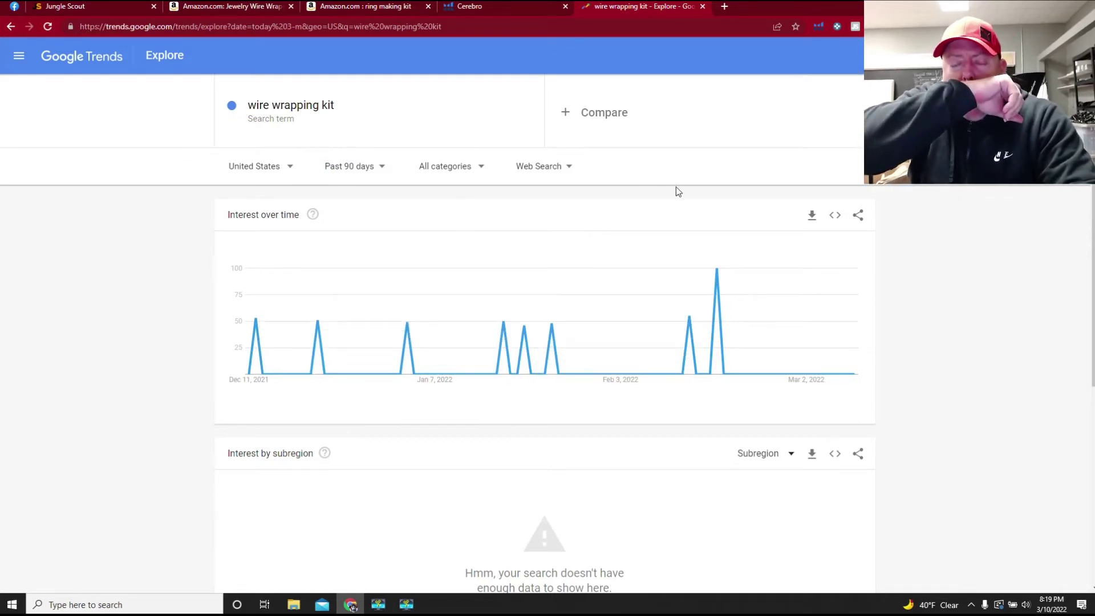
{"action": "left_click", "coordinate": [342, 169]}
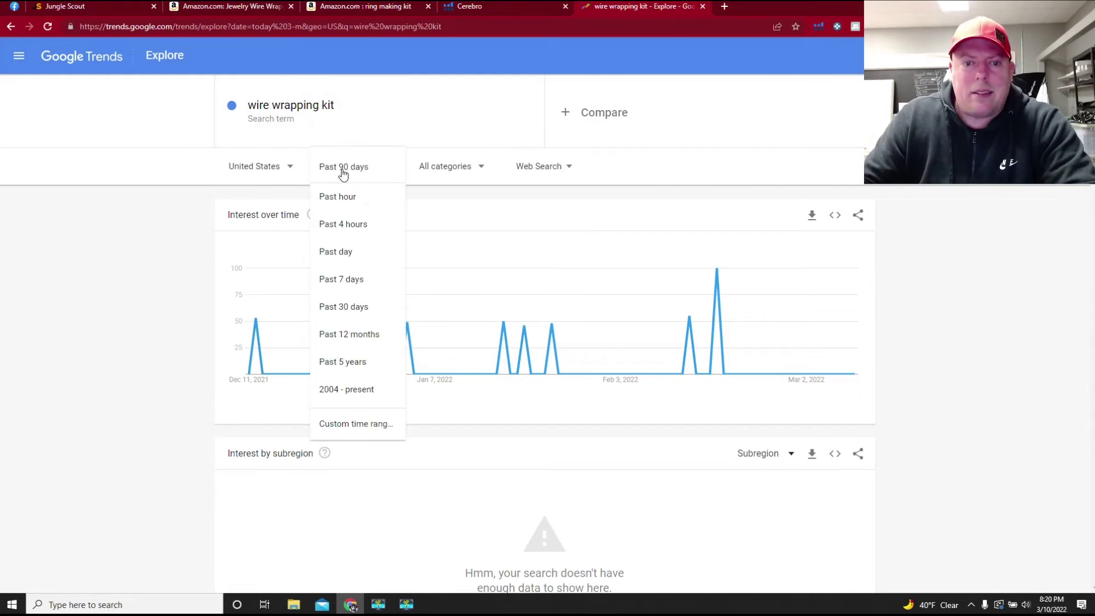
{"action": "left_click", "coordinate": [369, 335]}
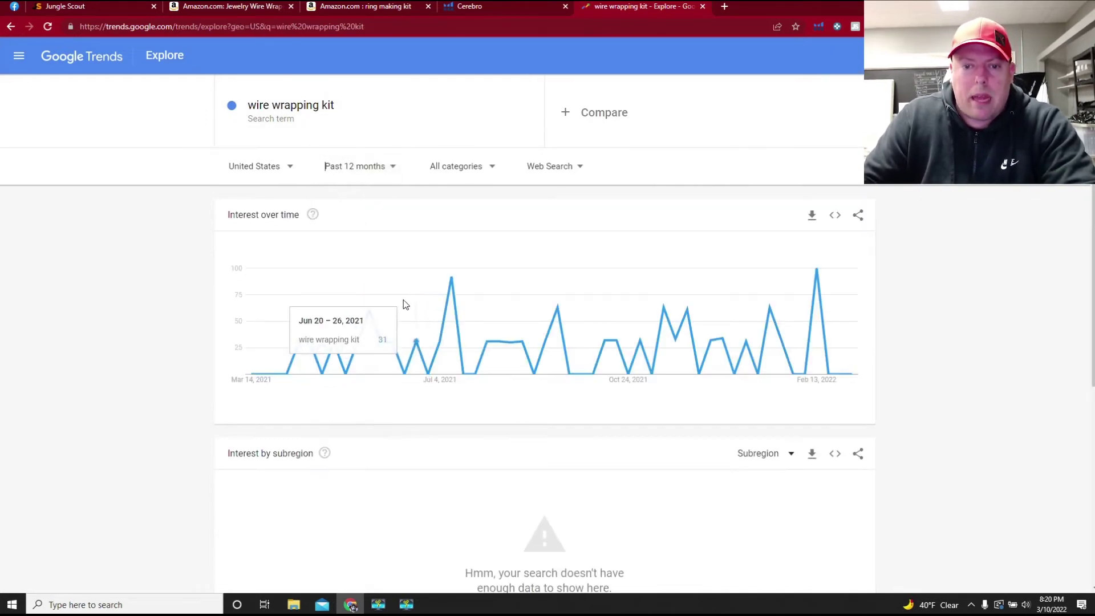
{"action": "left_click", "coordinate": [368, 171]}
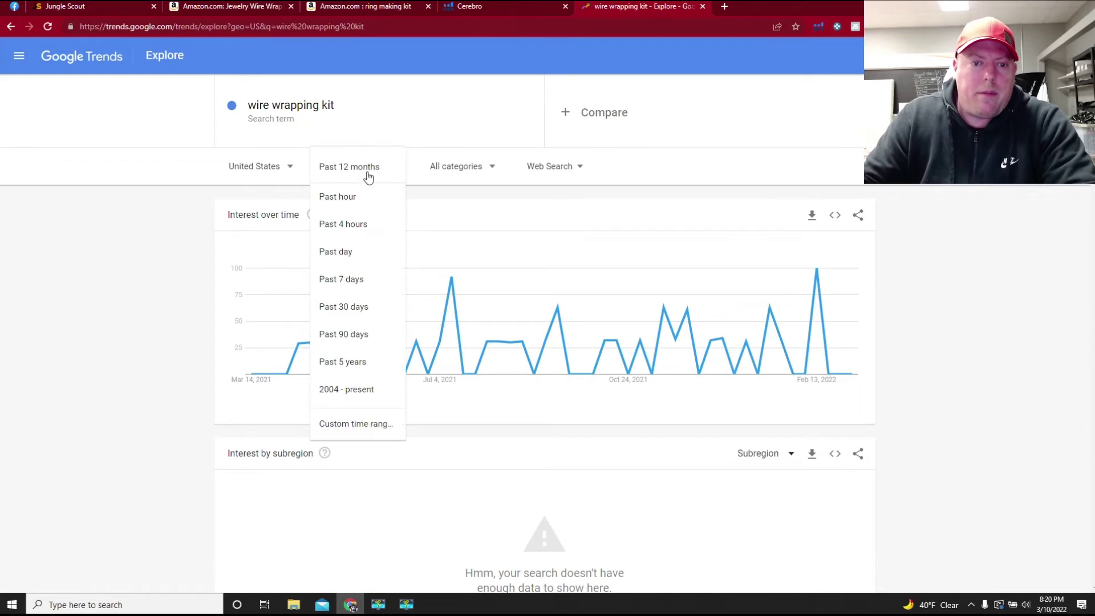
{"action": "left_click", "coordinate": [466, 215]}
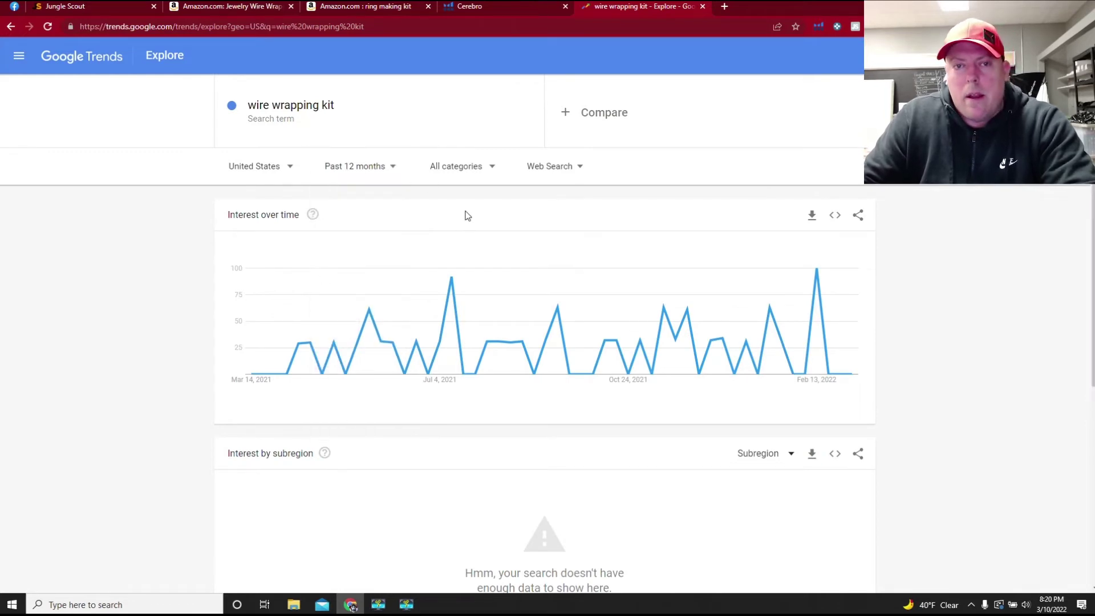
- Return to Cerebro and recheck the keyword search volumes and trends in the results
{"action": "left_click", "coordinate": [493, 8]}
{"action": "scroll", "coordinate": [546, 334], "scroll_direction": "down", "scroll_amount": 1}
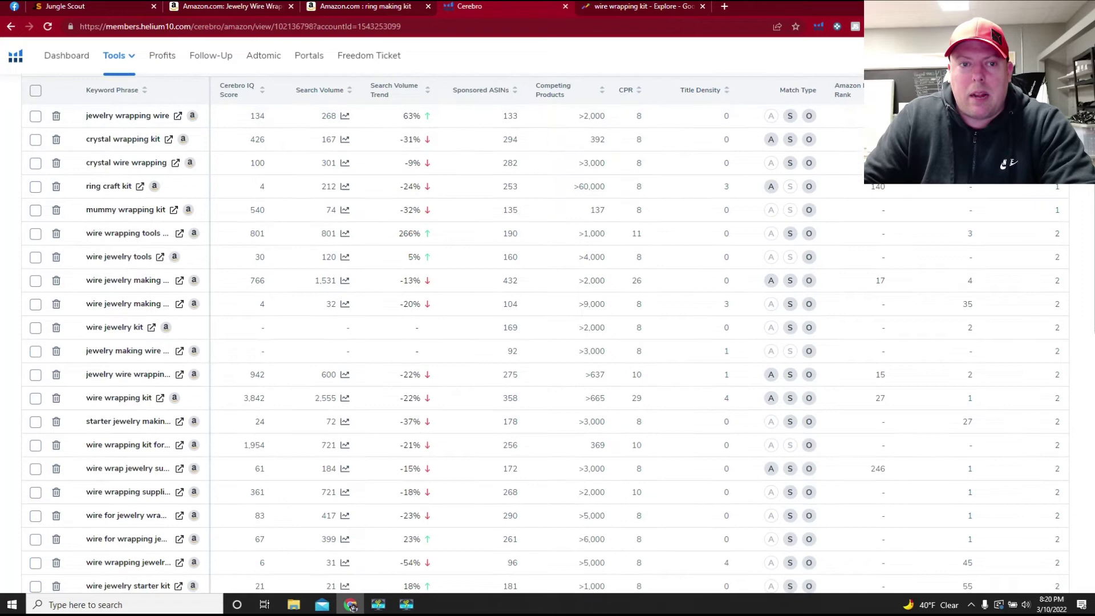
{"action": "scroll", "coordinate": [545, 334], "scroll_direction": "up", "scroll_amount": 2}
- Switch to the Audab jewelry wire wrapping kit listing, run Xray and view the search volume history for "jewelry wire kit"
{"action": "left_click", "coordinate": [279, 5]}
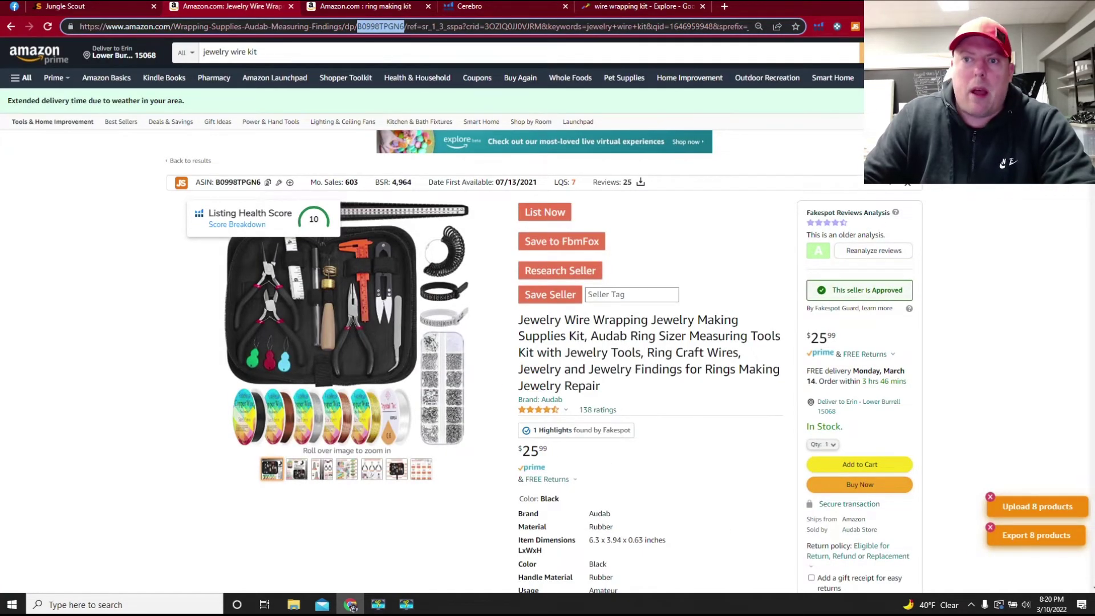
{"action": "left_click", "coordinate": [820, 26]}
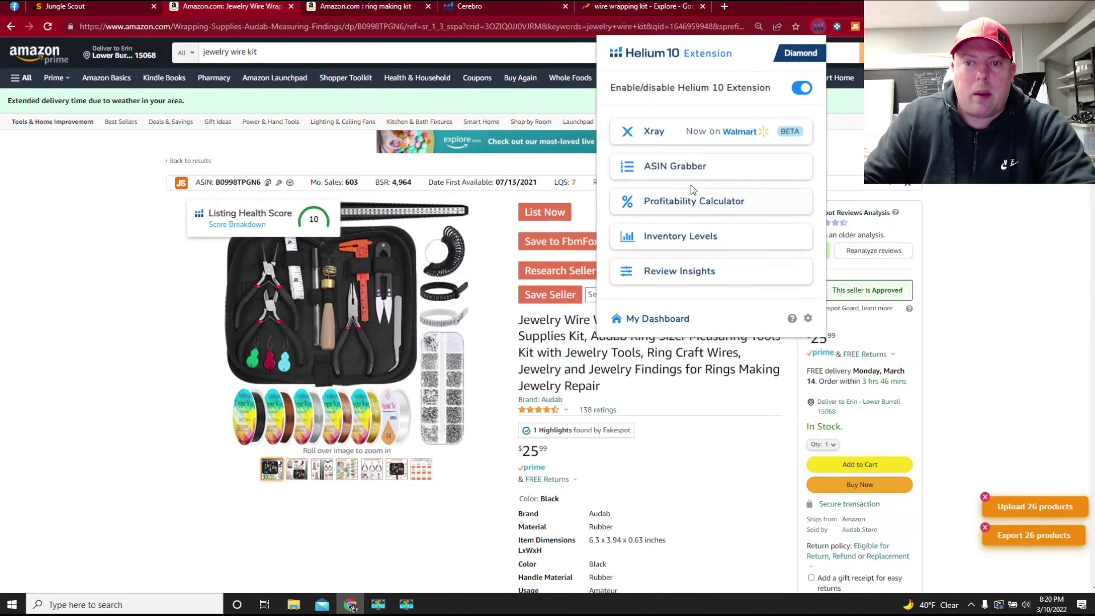
{"action": "left_click", "coordinate": [654, 132]}
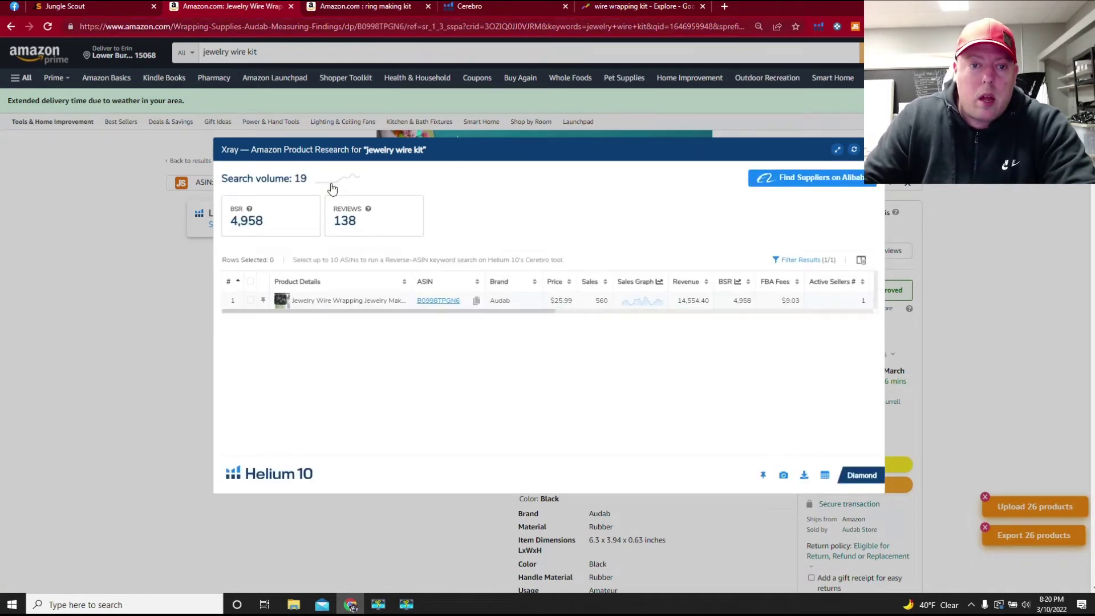
{"action": "left_click", "coordinate": [331, 182]}
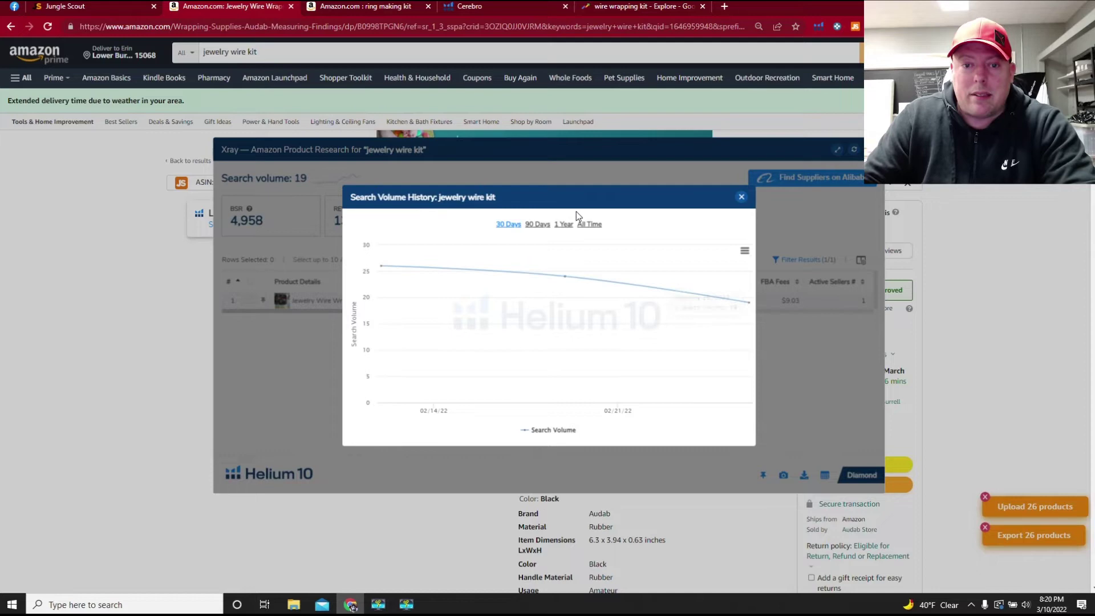
{"action": "left_click", "coordinate": [741, 198]}
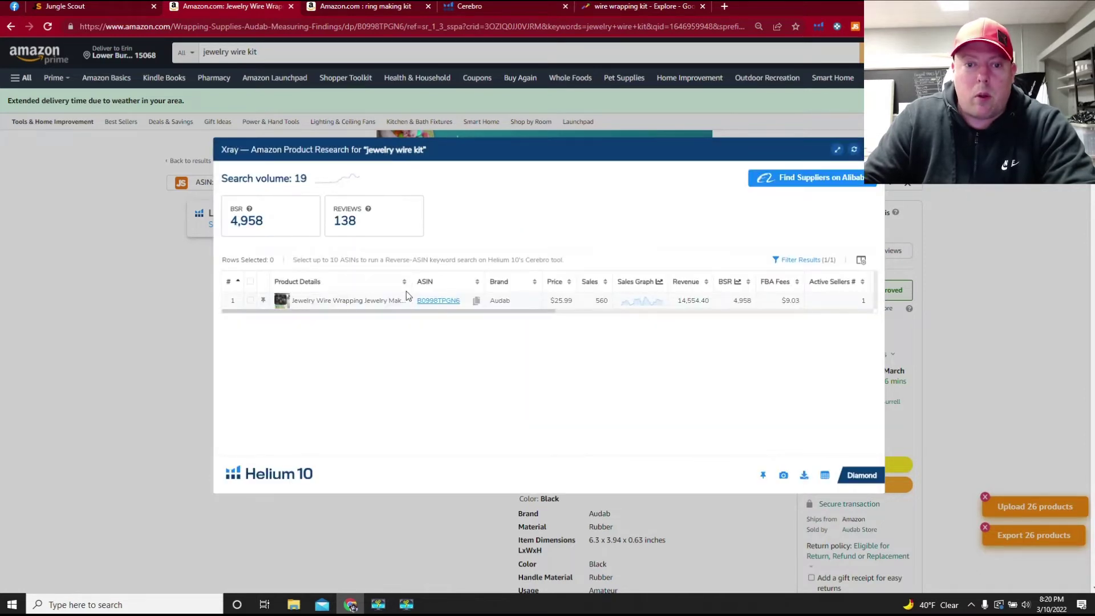
- View the Audab kit's sales chart for 1 Year, and close the chart and Xray
{"action": "left_click", "coordinate": [639, 302]}
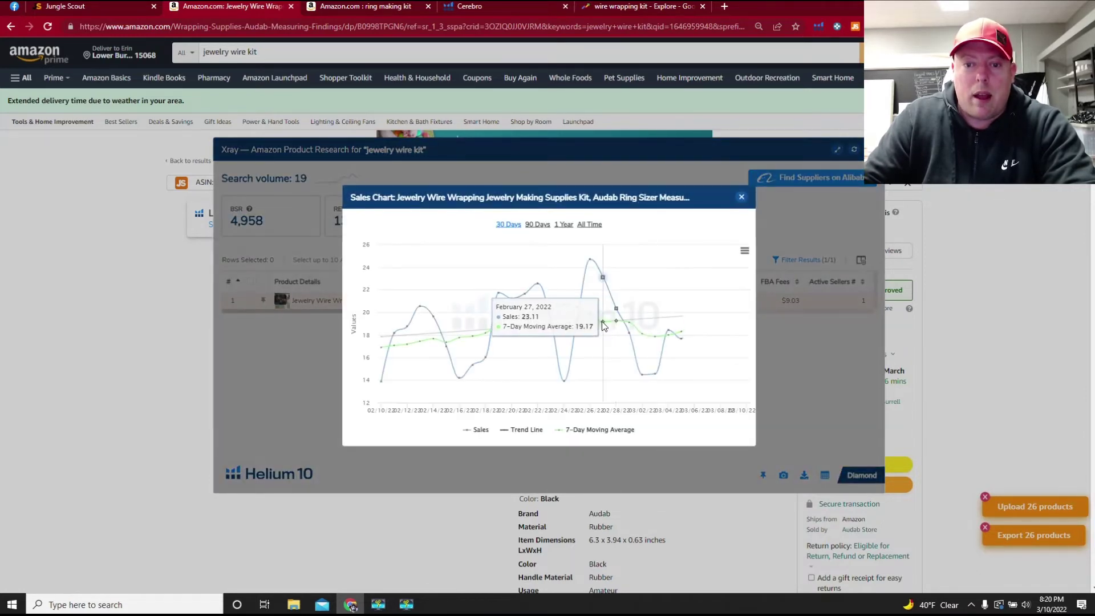
{"action": "left_click", "coordinate": [565, 224]}
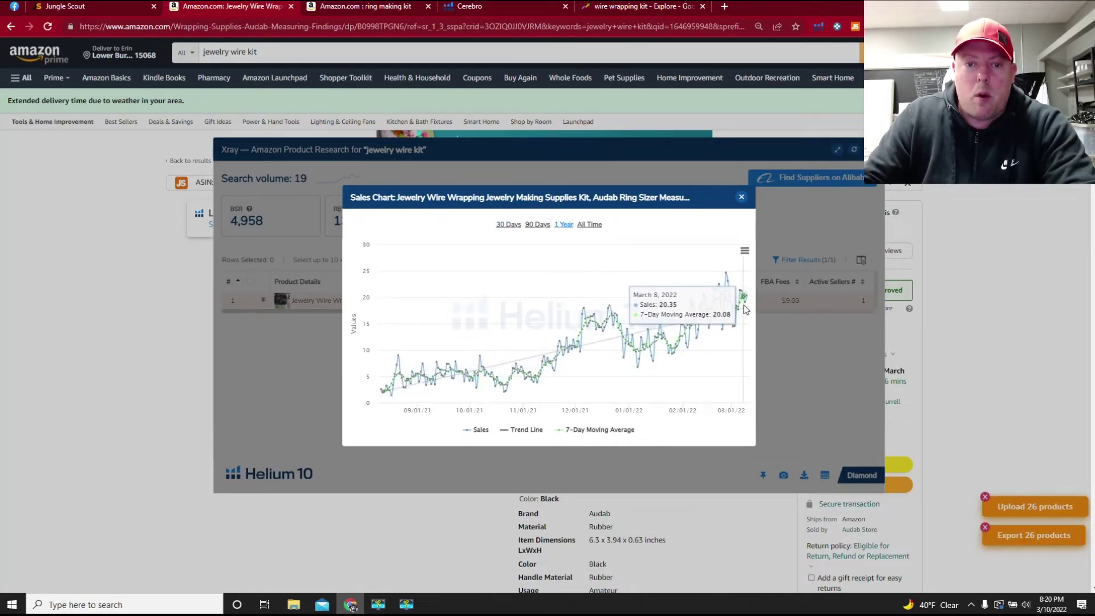
{"action": "left_click", "coordinate": [741, 198]}
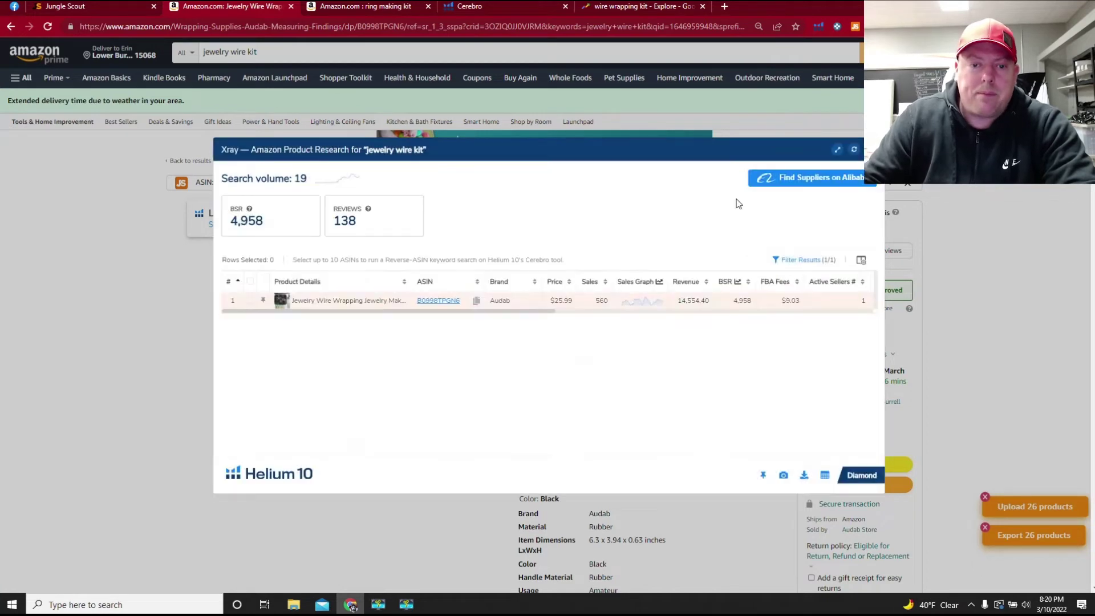
{"action": "key", "text": "Escape"}
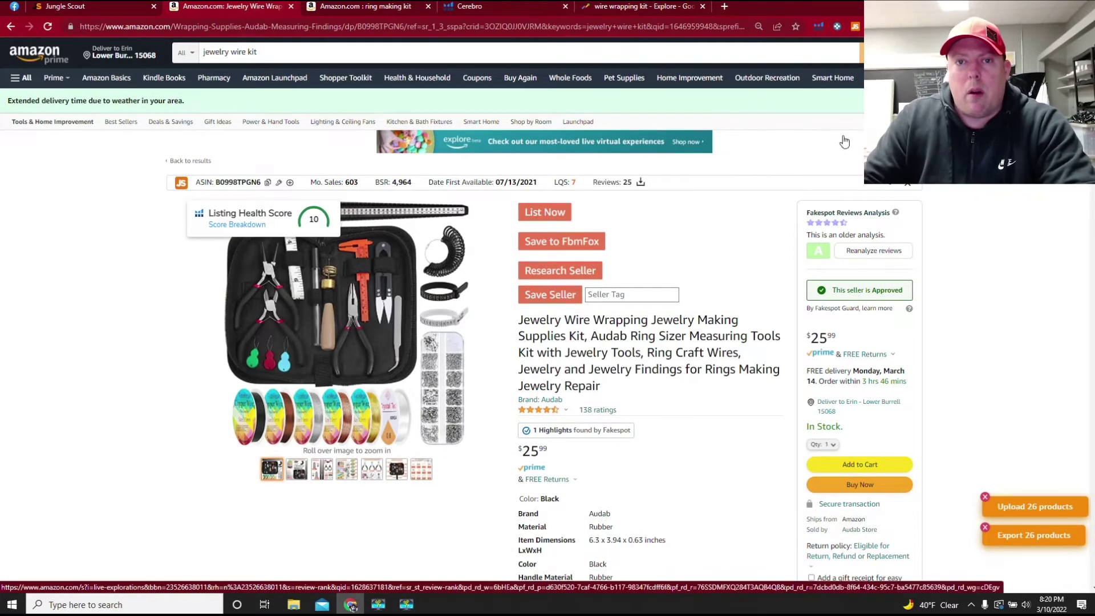
- Switch to Cerebro and filter the keywords to an organic rank of 1 to 10 and a minimum search volume of 1000
{"action": "left_click", "coordinate": [480, 6]}
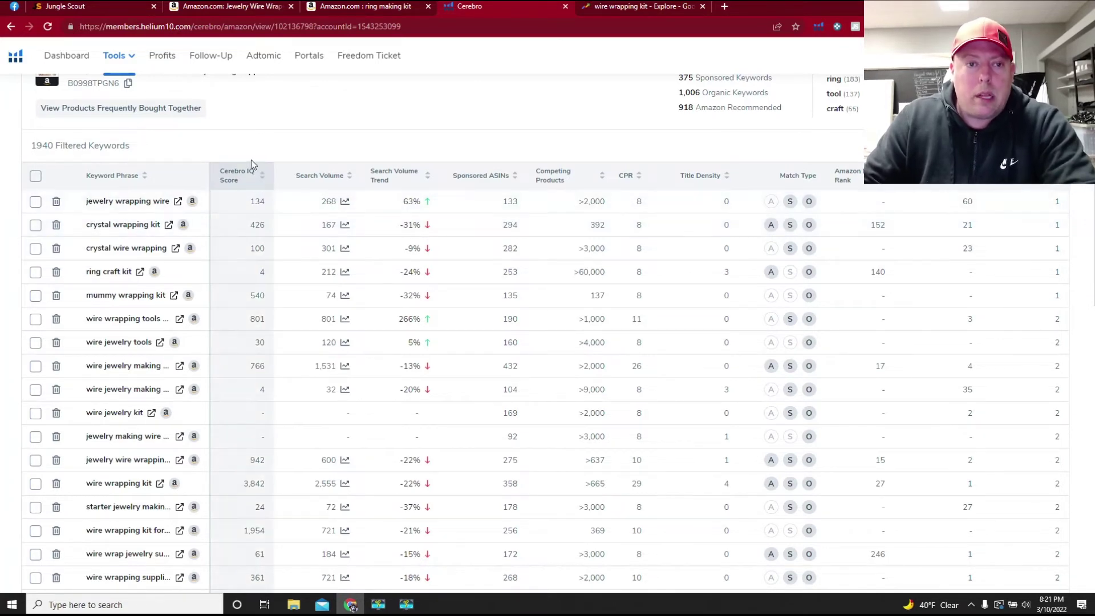
{"action": "scroll", "coordinate": [251, 160], "scroll_direction": "down", "scroll_amount": 1}
{"action": "scroll", "coordinate": [447, 145], "scroll_direction": "up", "scroll_amount": 5}
{"action": "left_click", "coordinate": [258, 247]}
{"action": "left_click", "coordinate": [471, 247]}
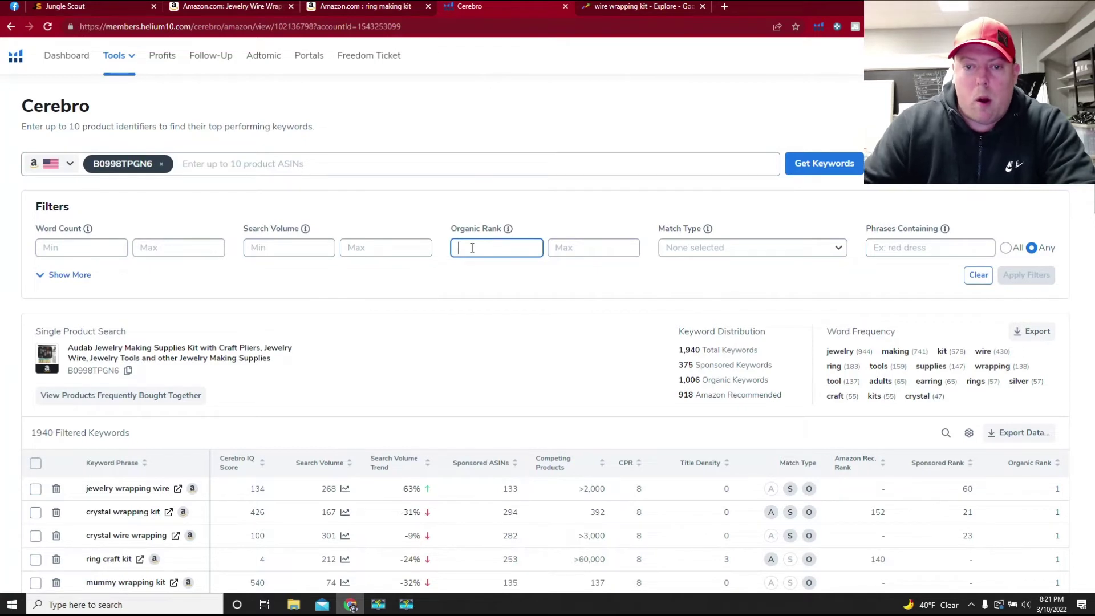
{"action": "type", "text": "1"}
{"action": "scroll", "coordinate": [655, 289], "scroll_direction": "down", "scroll_amount": 1}
{"action": "left_click", "coordinate": [583, 194]}
{"action": "type", "text": "10"}
{"action": "left_click", "coordinate": [304, 198]}
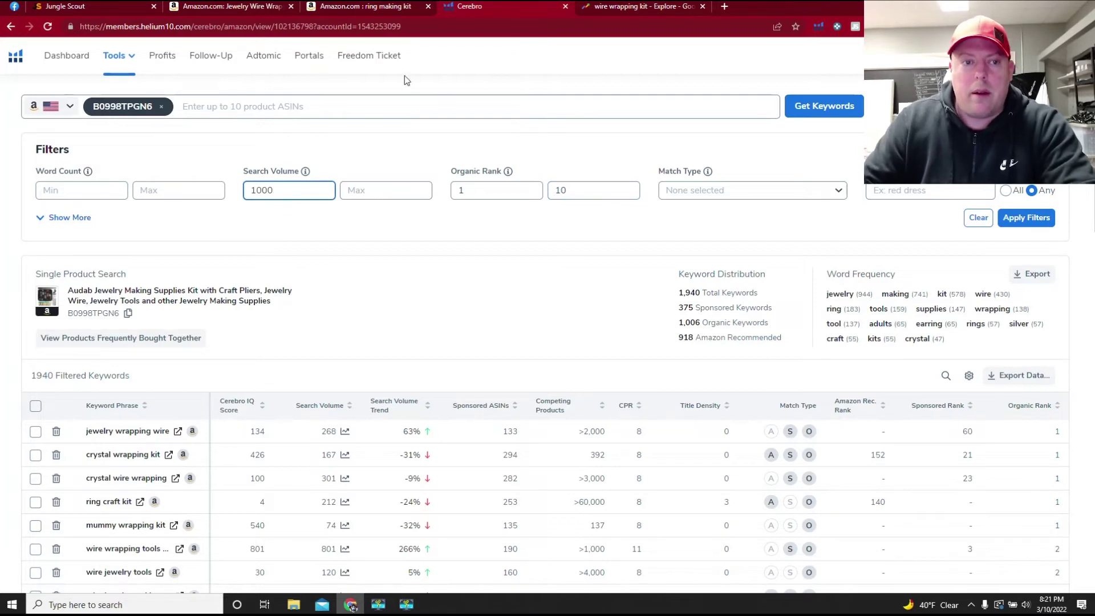
{"action": "type", "text": "1000"}
{"action": "left_click", "coordinate": [1026, 217]}
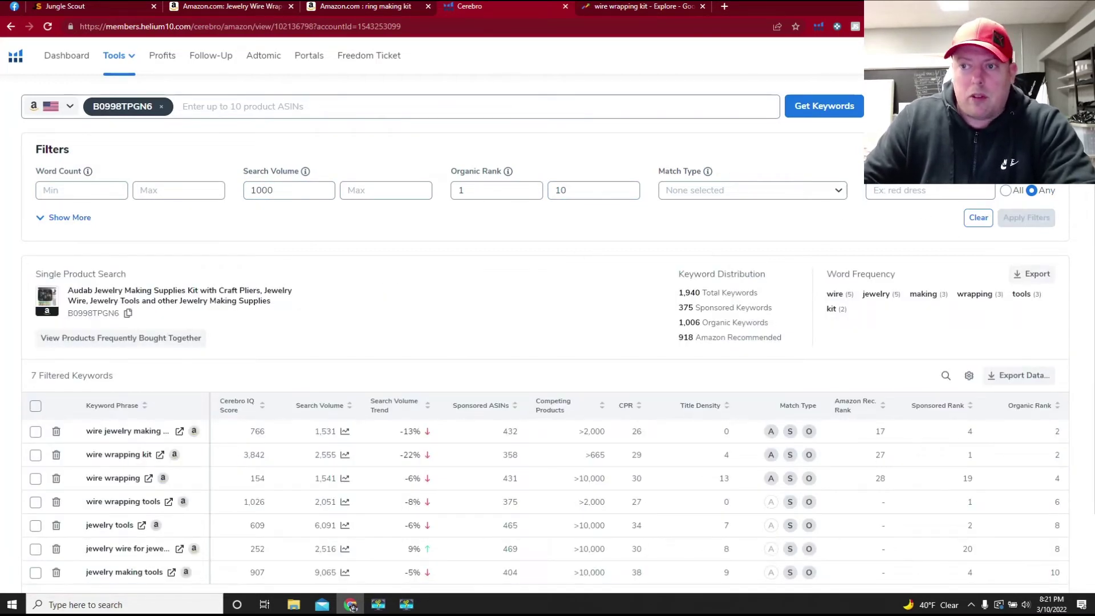
- Examine the filtered keywords and their Amazon's Choice indicators, and switch back to the Audab jewelry wire wrapping kit listing
{"action": "scroll", "coordinate": [545, 342], "scroll_direction": "down", "scroll_amount": 3}
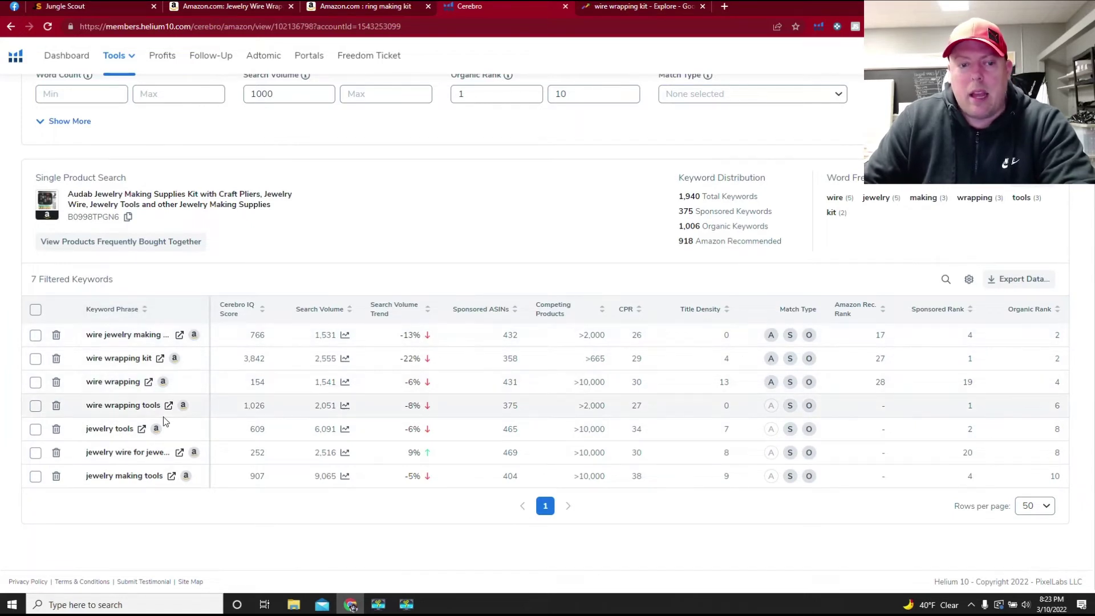
{"action": "mouse_move", "coordinate": [166, 390]}
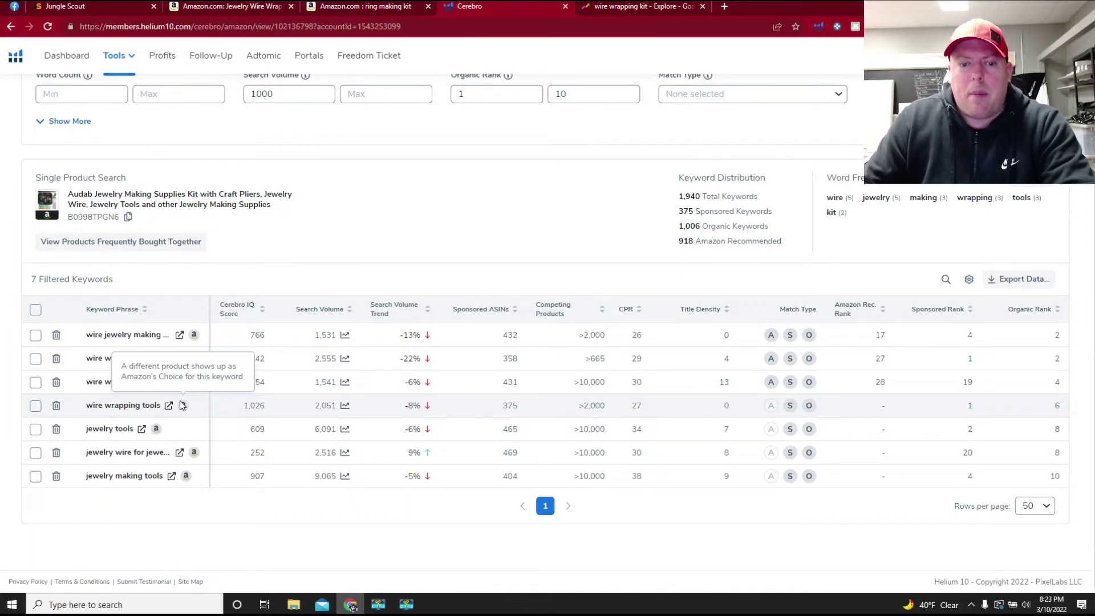
{"action": "mouse_move", "coordinate": [195, 453]}
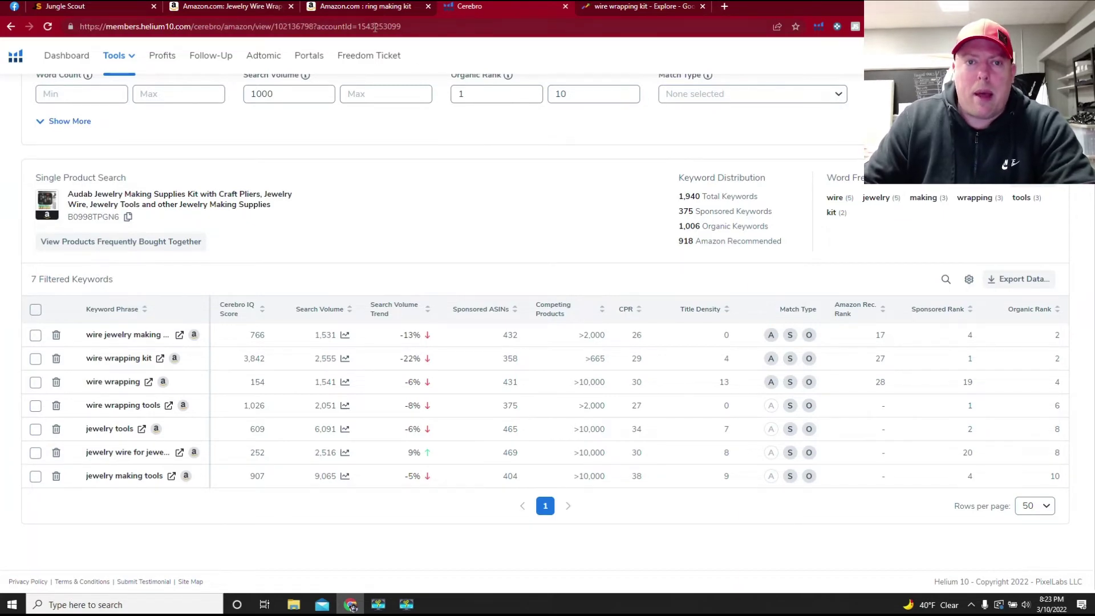
{"action": "left_click", "coordinate": [368, 10]}
{"action": "left_click", "coordinate": [259, 8]}
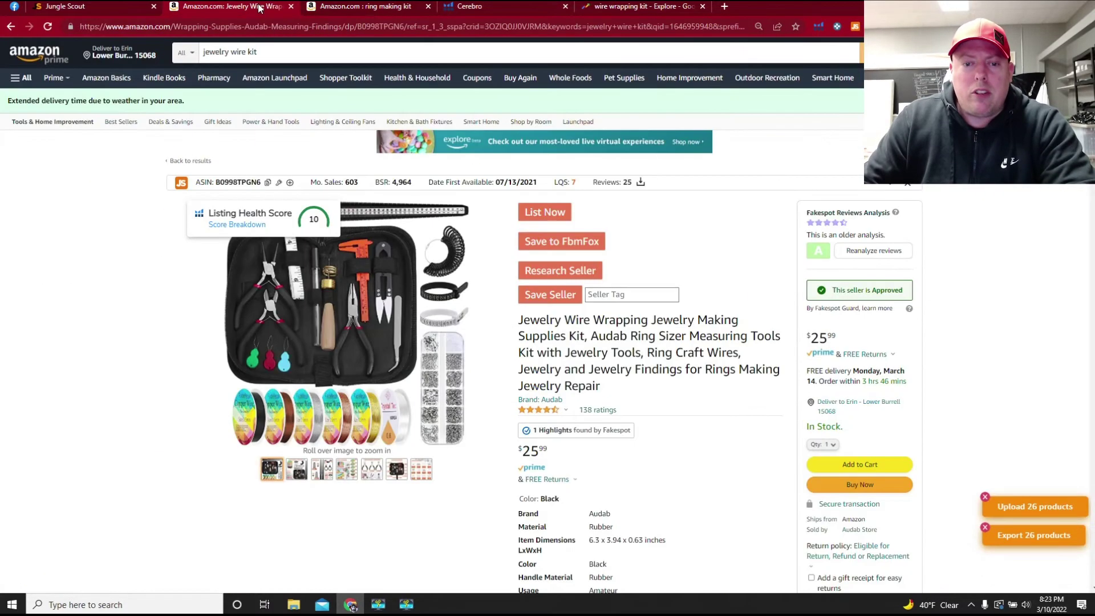